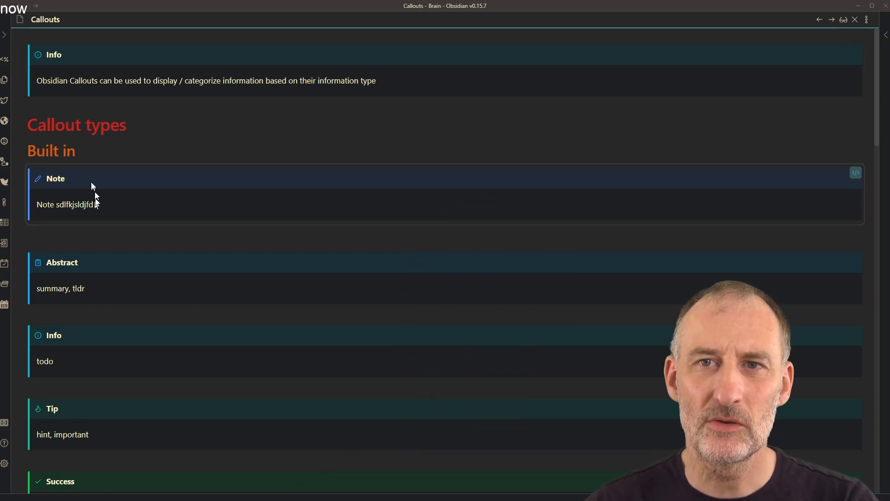
Look through the first built-in callout types in the note, from Note to Success.
{"action": "scroll", "coordinate": [48, 327], "scroll_direction": "down", "scroll_amount": 1}
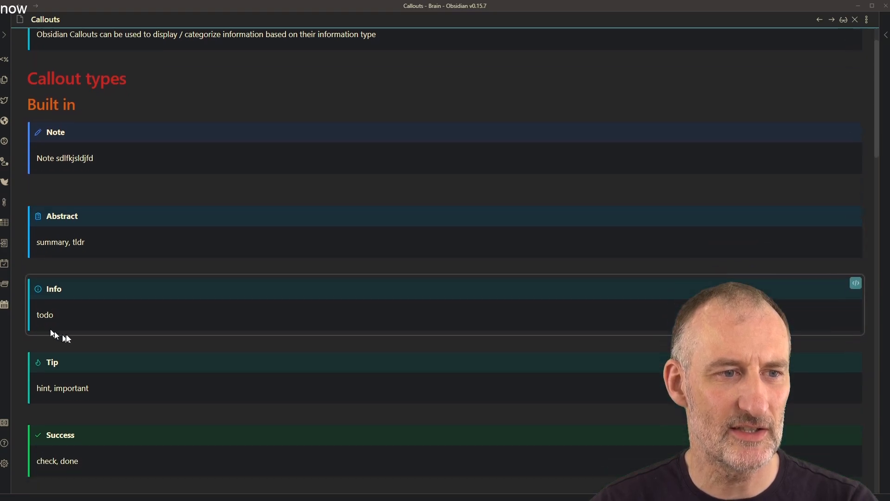
{"action": "scroll", "coordinate": [75, 404], "scroll_direction": "down", "scroll_amount": 1}
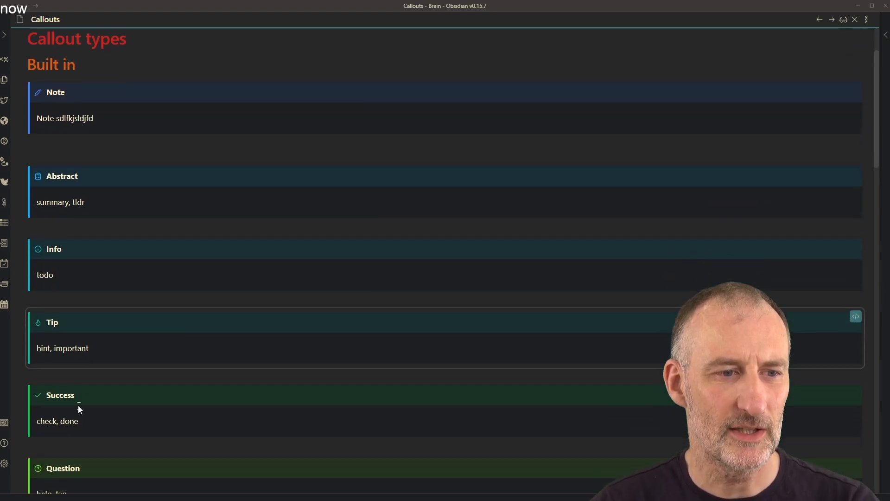
{"action": "scroll", "coordinate": [86, 413], "scroll_direction": "down", "scroll_amount": 2}
{"action": "scroll", "coordinate": [87, 415], "scroll_direction": "up", "scroll_amount": 4}
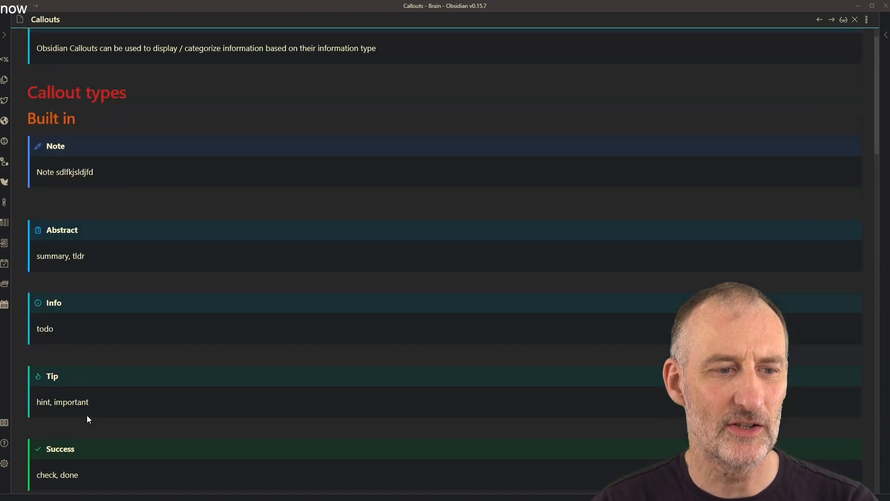
{"action": "scroll", "coordinate": [69, 216], "scroll_direction": "down", "scroll_amount": 4}
{"action": "scroll", "coordinate": [80, 237], "scroll_direction": "up", "scroll_amount": 4}
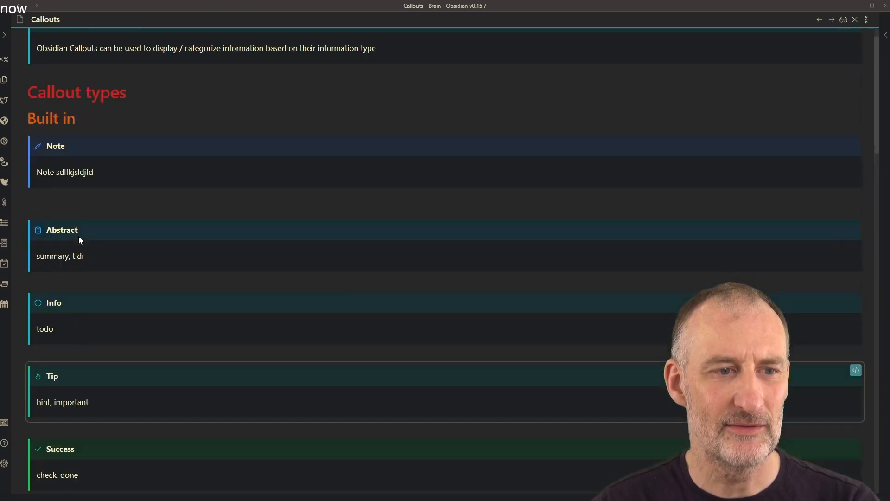
Make the built-in Note callout foldable and collapsed by default with "-" after [!note], and title it "folding note".
{"action": "left_click", "coordinate": [78, 195]}
{"action": "left_click", "coordinate": [90, 167]}
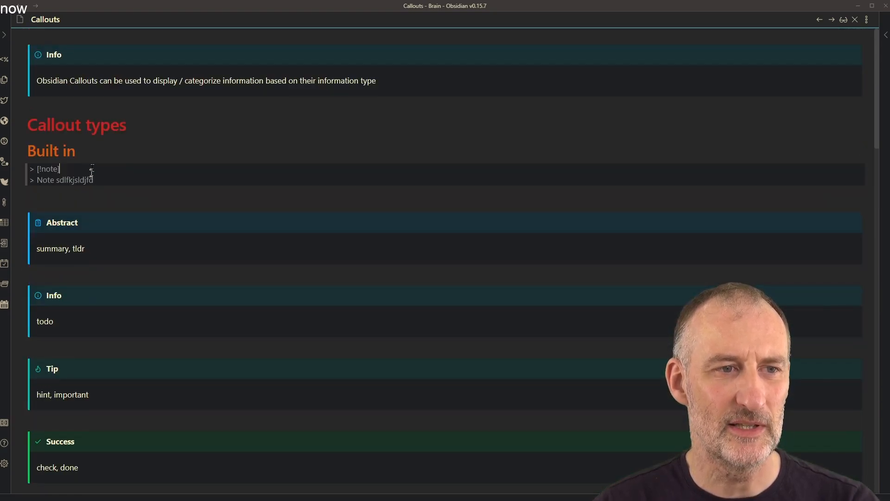
{"action": "type", "text": "- "}
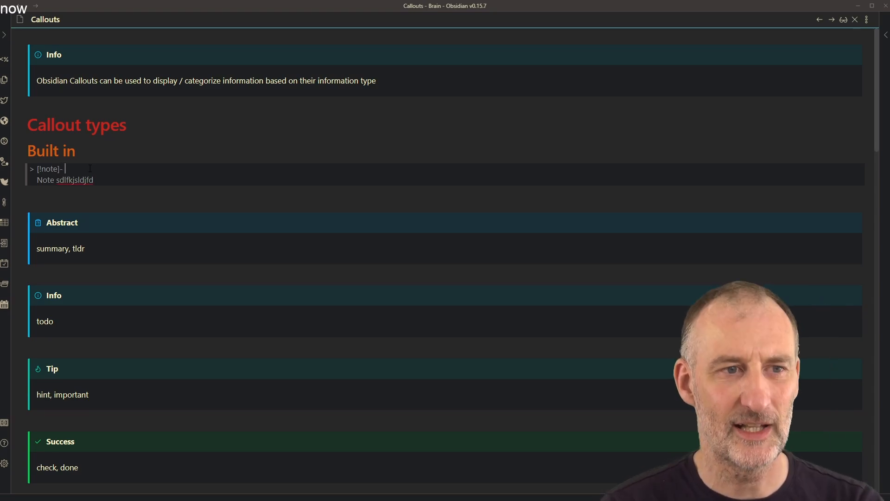
{"action": "type", "text": "fold "}
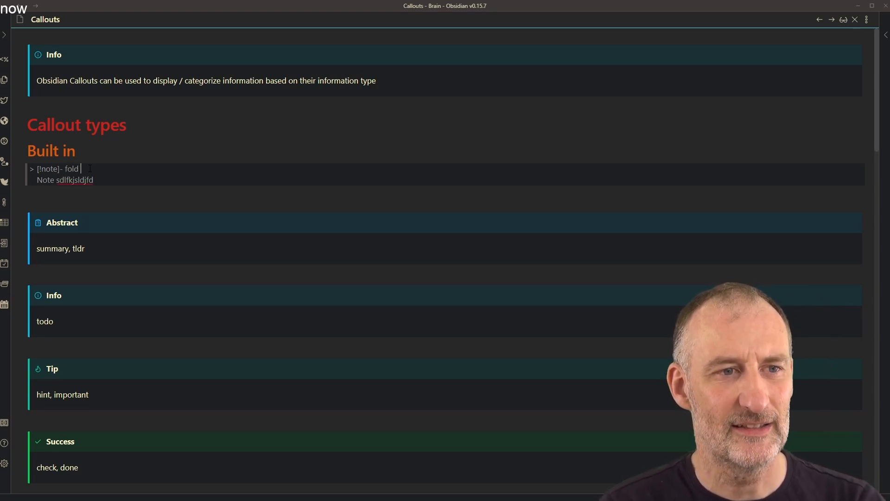
{"action": "type", "text": "ing note"}
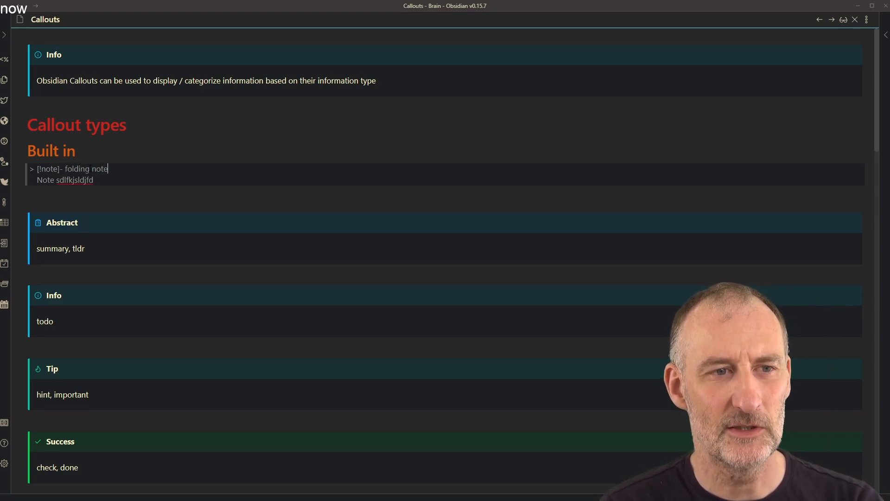
{"action": "left_click", "coordinate": [94, 150]}
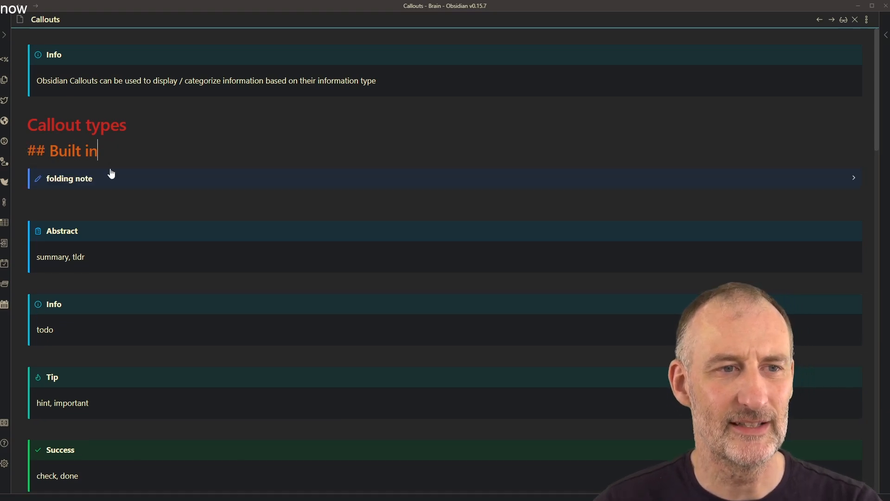
Expand and collapse the "folding note" callout, and reveal its Markdown source.
{"action": "left_click", "coordinate": [853, 186]}
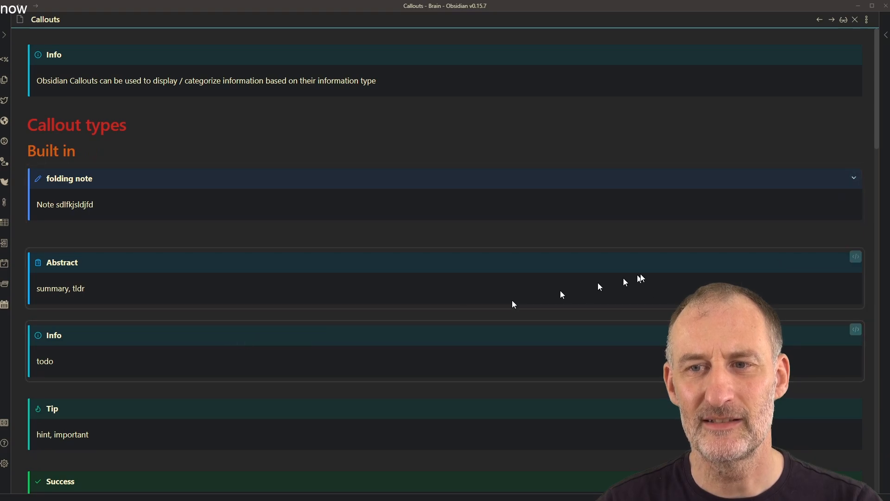
{"action": "left_click", "coordinate": [855, 181]}
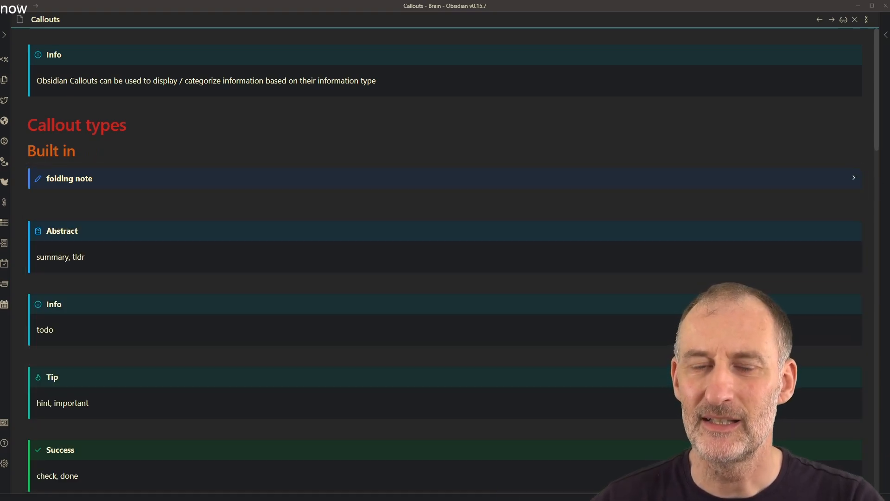
{"action": "left_click", "coordinate": [96, 204]}
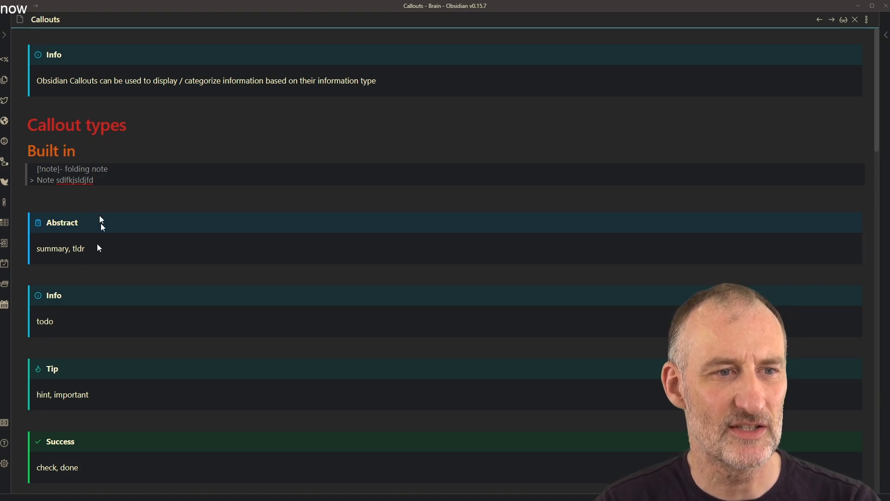
Look through the remaining built-in callout types, from Abstract down to Quote.
{"action": "scroll", "coordinate": [79, 380], "scroll_direction": "down", "scroll_amount": 4}
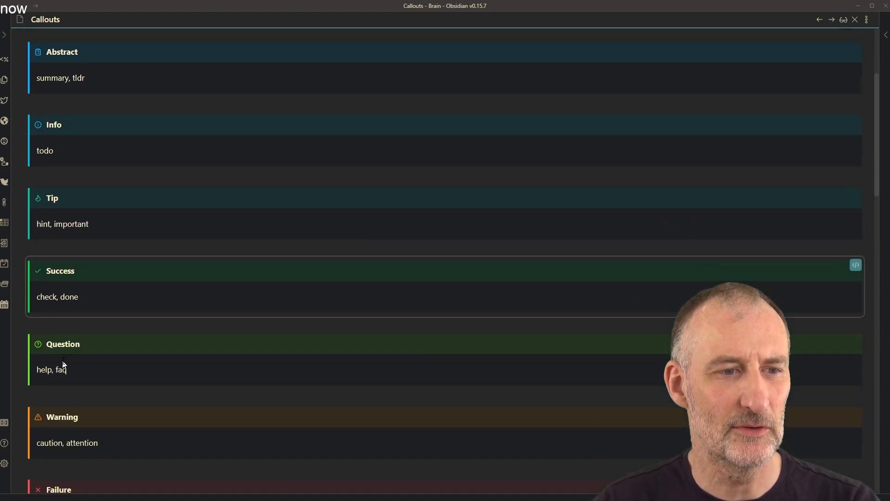
{"action": "scroll", "coordinate": [64, 365], "scroll_direction": "down", "scroll_amount": 8}
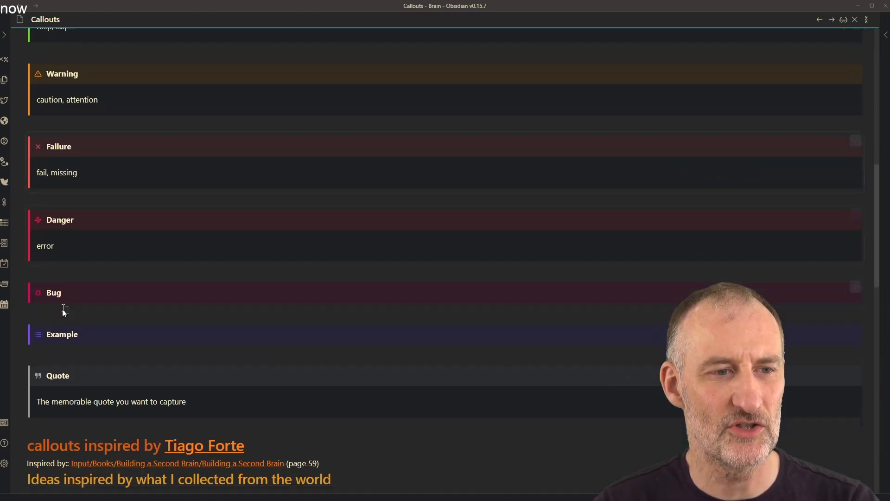
{"action": "scroll", "coordinate": [65, 312], "scroll_direction": "down", "scroll_amount": 2}
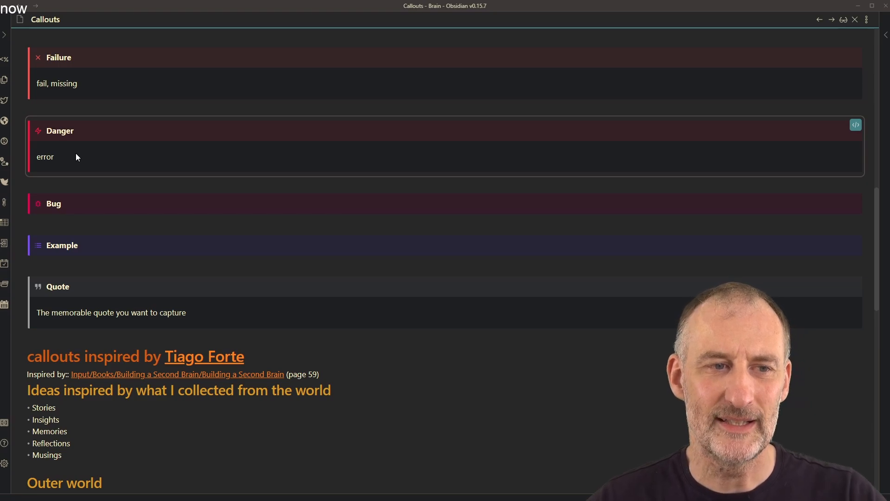
{"action": "scroll", "coordinate": [32, 195], "scroll_direction": "up", "scroll_amount": 3}
{"action": "scroll", "coordinate": [32, 195], "scroll_direction": "up", "scroll_amount": 1}
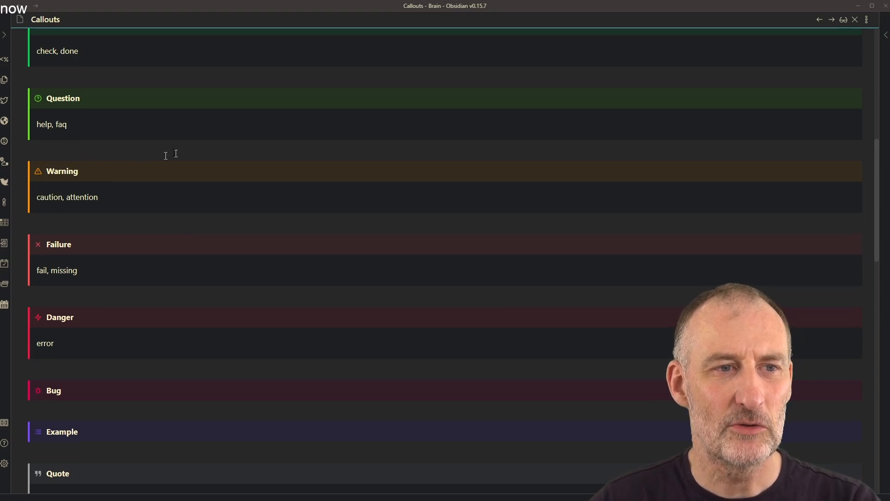
Reveal the Warning callout's Markdown source and highlight its [!warning] type identifier, then step through its lines and leave the block.
{"action": "key", "text": "Down"}
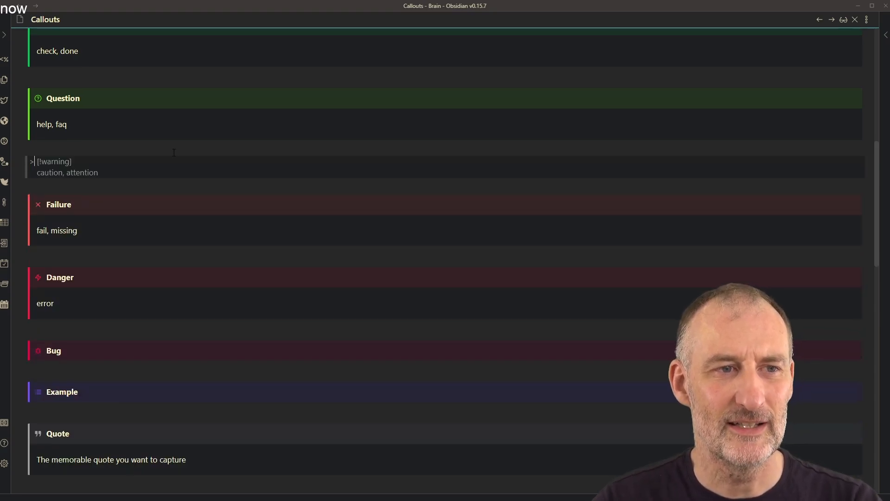
{"action": "key", "text": "shift+Right"}
{"action": "key", "text": "shift+Right"}
{"action": "key", "text": "shift+Right"}
{"action": "key", "text": "shift+Right"}
{"action": "key", "text": "shift+Right"}
{"action": "key", "text": "shift+Right"}
{"action": "key", "text": "shift+Right"}
{"action": "key", "text": "shift+Right"}
{"action": "key", "text": "shift+Right"}
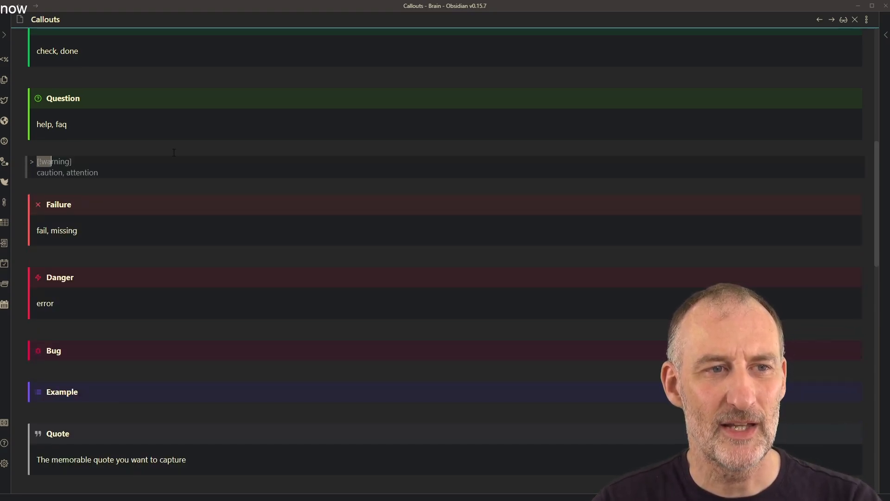
{"action": "key", "text": "shift+Right"}
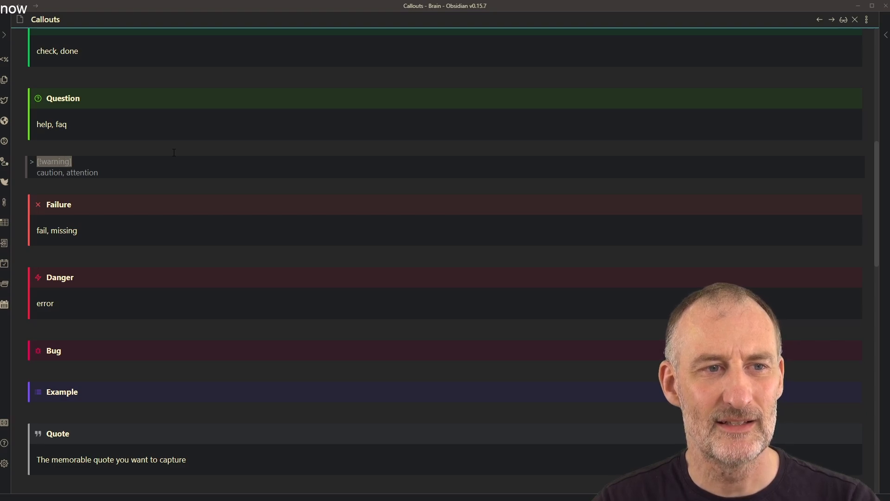
{"action": "key", "text": "Left"}
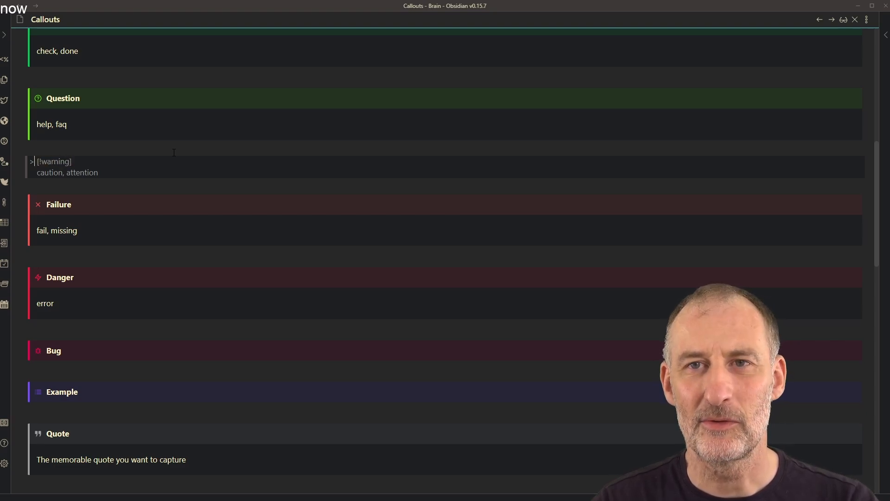
{"action": "key", "text": "Right"}
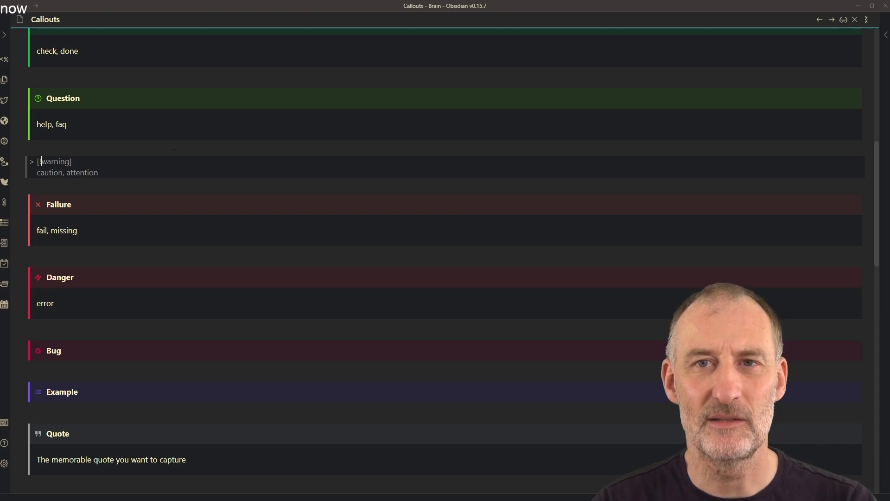
{"action": "key", "text": "Right"}
{"action": "key", "text": "Right"}
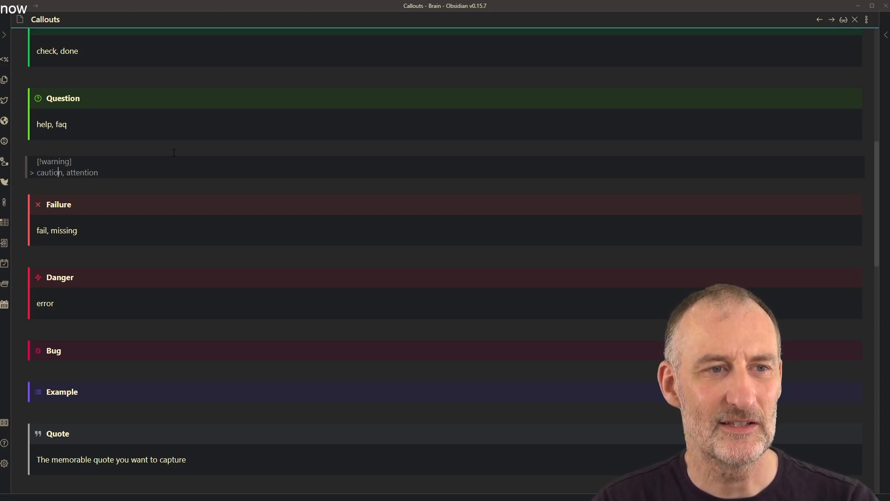
{"action": "key", "text": "Down"}
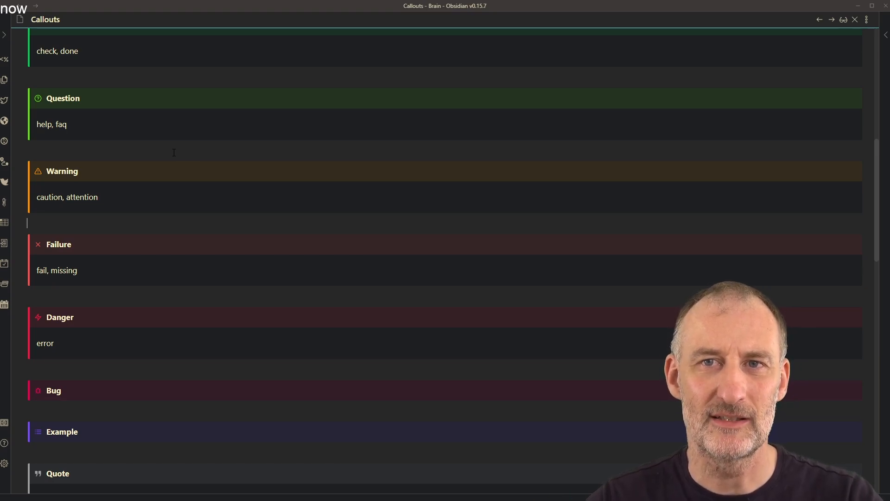
Review the callouts again, continuing to the custom ones under My Types and the CSS for custom callout types.
{"action": "scroll", "coordinate": [138, 198], "scroll_direction": "up", "scroll_amount": 5}
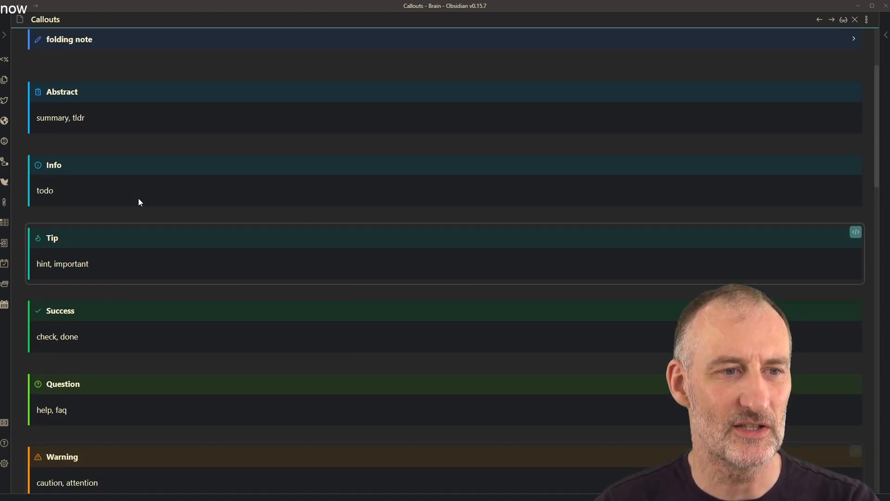
{"action": "scroll", "coordinate": [138, 199], "scroll_direction": "up", "scroll_amount": 2}
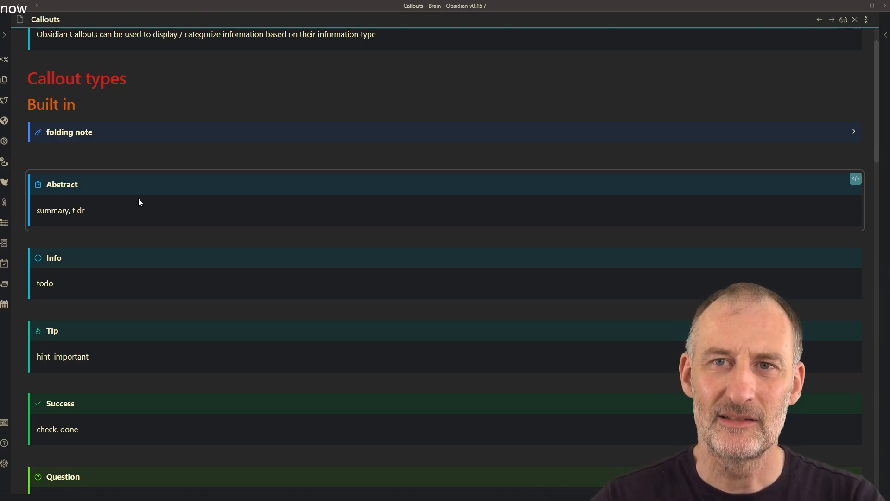
{"action": "scroll", "coordinate": [238, 264], "scroll_direction": "down", "scroll_amount": 7}
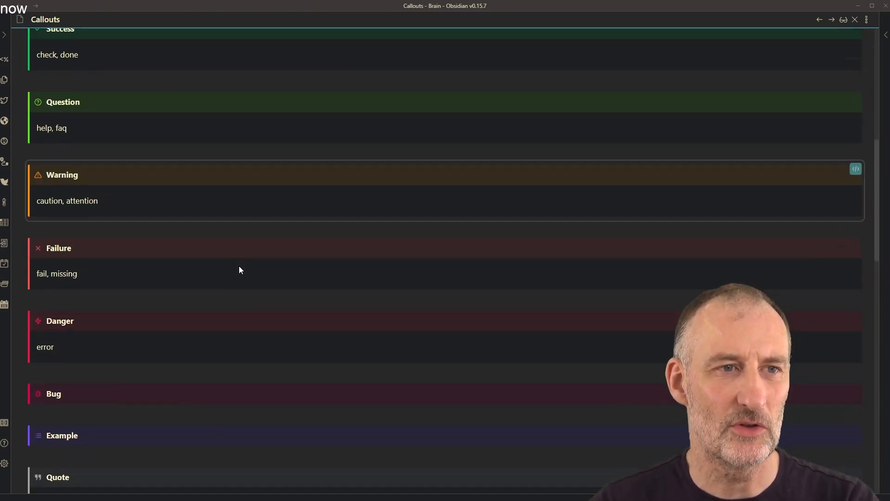
{"action": "scroll", "coordinate": [240, 270], "scroll_direction": "down", "scroll_amount": 10}
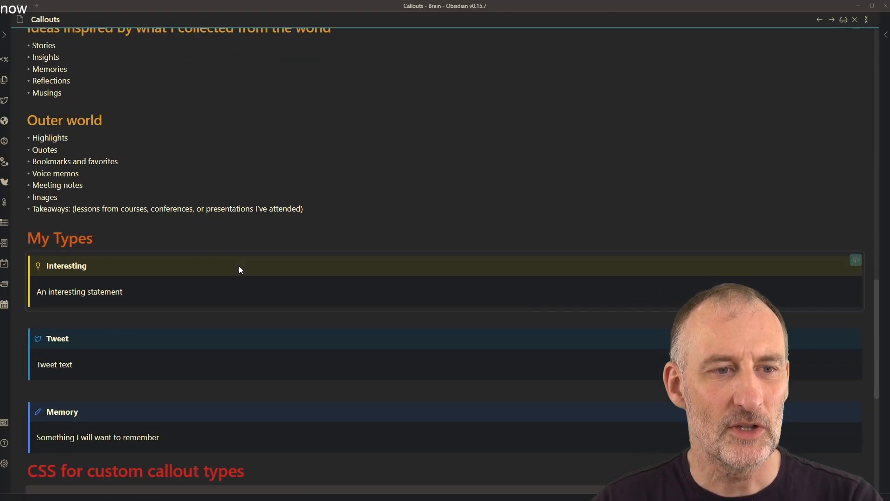
{"action": "scroll", "coordinate": [239, 266], "scroll_direction": "down", "scroll_amount": 3}
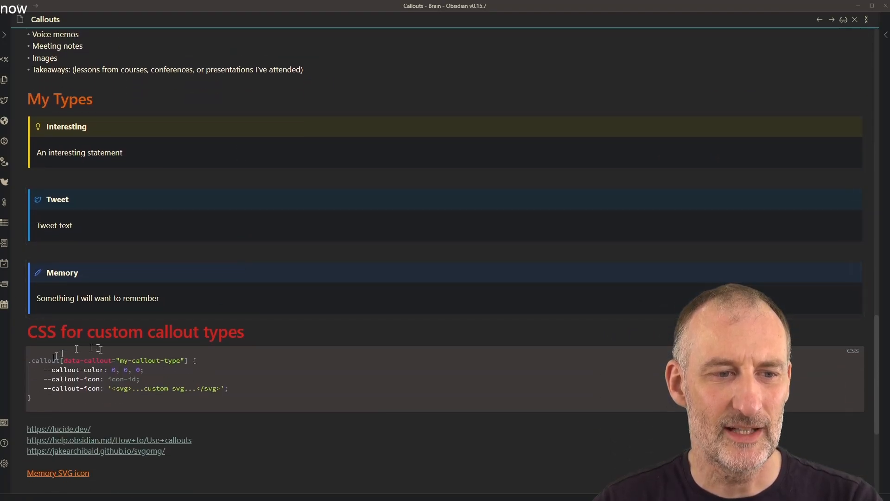
Open the linked Obsidian Help page "Use callouts" and read through its sections on types, titles and folding.
{"action": "left_click", "coordinate": [121, 439]}
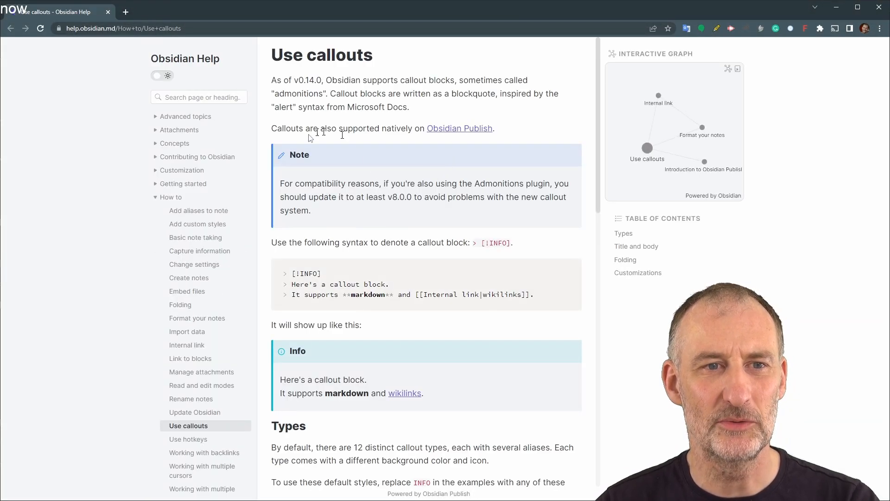
{"action": "scroll", "coordinate": [355, 215], "scroll_direction": "down", "scroll_amount": 9}
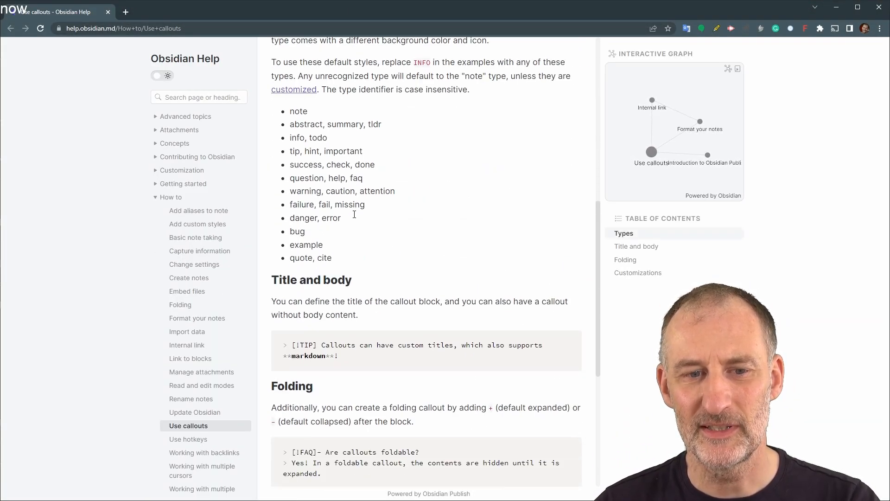
{"action": "scroll", "coordinate": [355, 214], "scroll_direction": "down", "scroll_amount": 6}
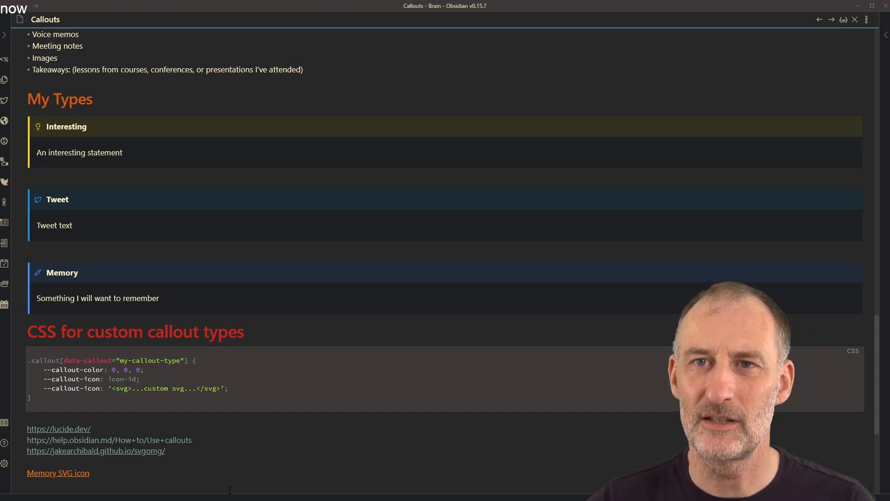
Return to the Callouts note in Obsidian and inspect the Markdown source of the custom Interesting and Tweet callouts under My Types.
{"action": "scroll", "coordinate": [229, 464], "scroll_direction": "up", "scroll_amount": 3}
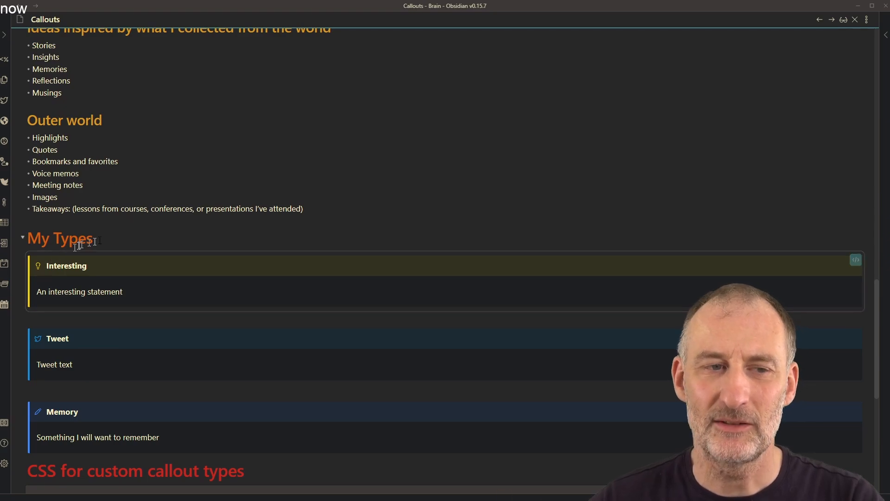
{"action": "left_click", "coordinate": [119, 236]}
{"action": "key", "text": "Down"}
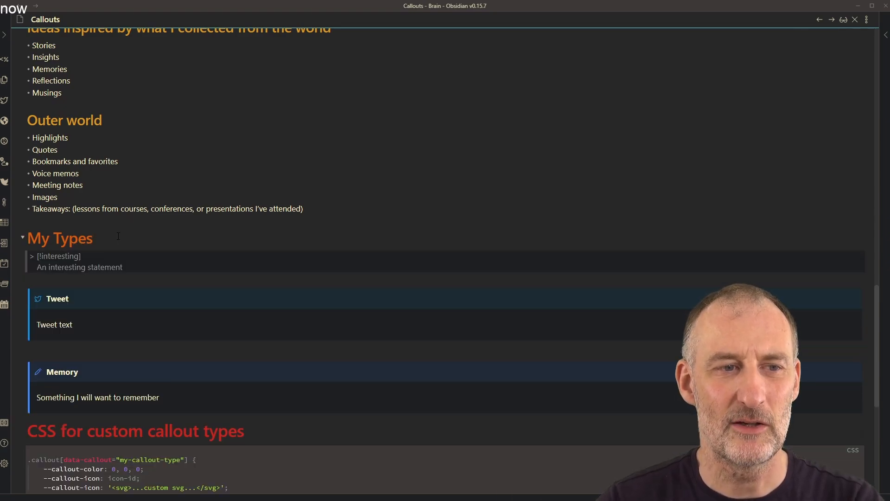
{"action": "key", "text": "Down"}
{"action": "key", "text": "Down"}
{"action": "key", "text": "Down"}
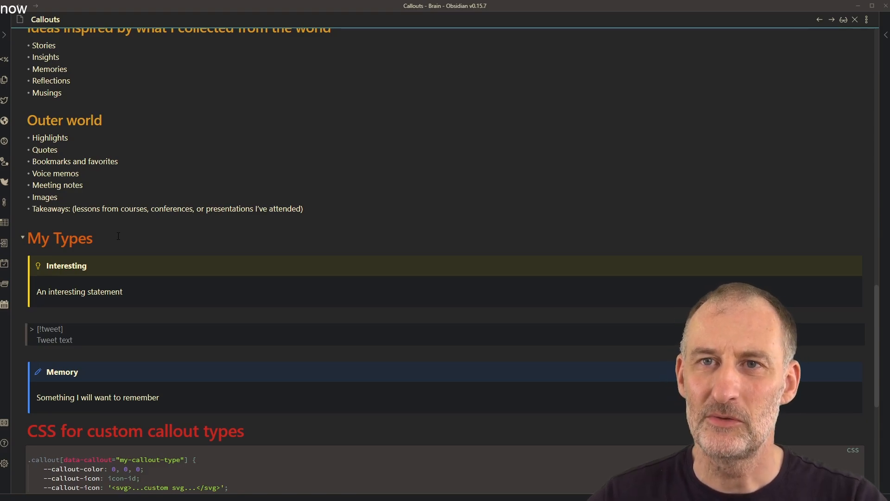
{"action": "key", "text": "Up"}
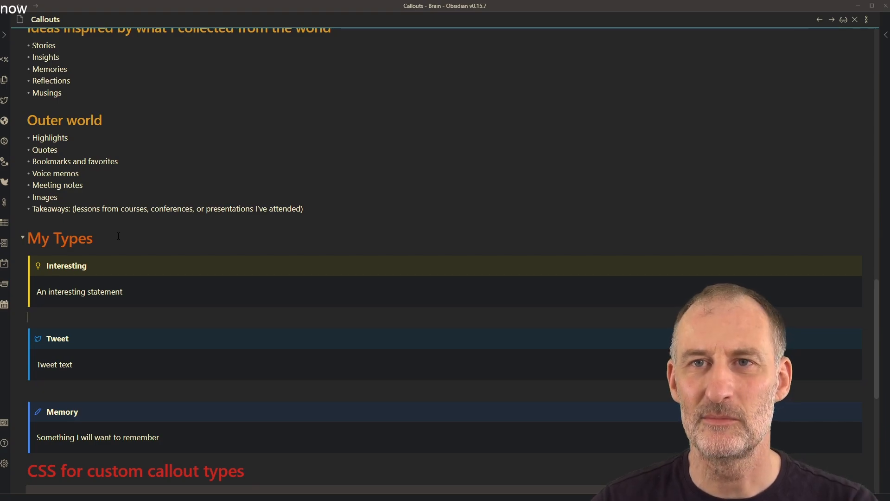
Review the custom callouts under My Types and the CSS section, and show the Callouts note's file in the system explorer.
{"action": "scroll", "coordinate": [120, 238], "scroll_direction": "up", "scroll_amount": 3}
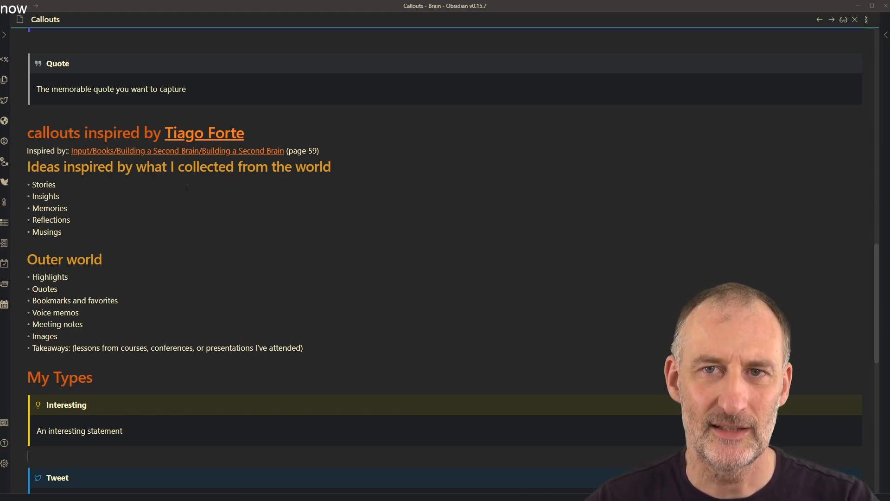
{"action": "scroll", "coordinate": [187, 186], "scroll_direction": "down", "scroll_amount": 5}
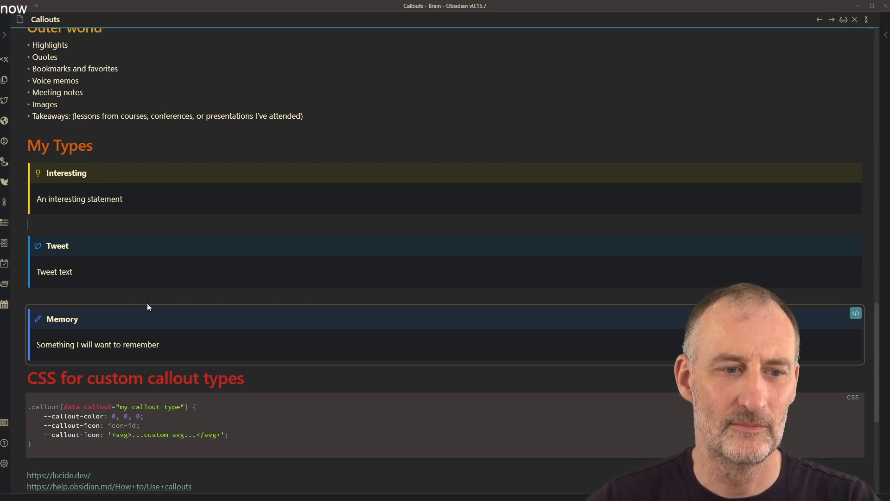
{"action": "scroll", "coordinate": [148, 306], "scroll_direction": "down", "scroll_amount": 3}
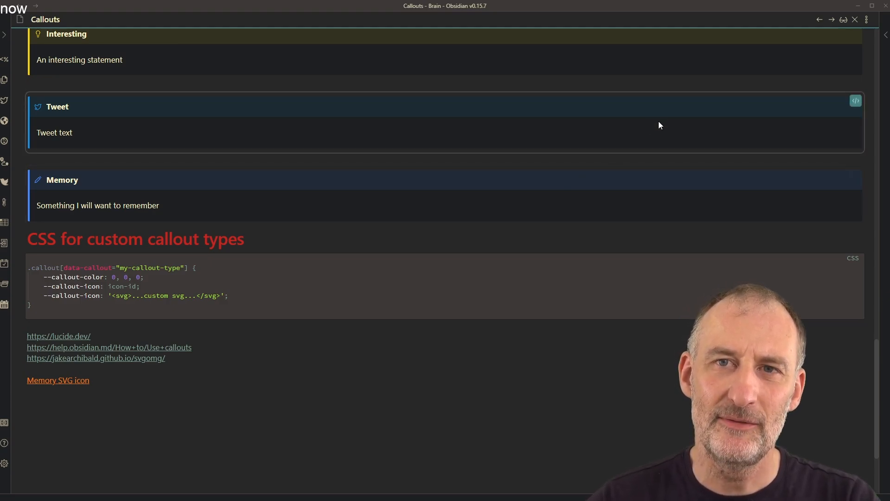
{"action": "left_click", "coordinate": [868, 21]}
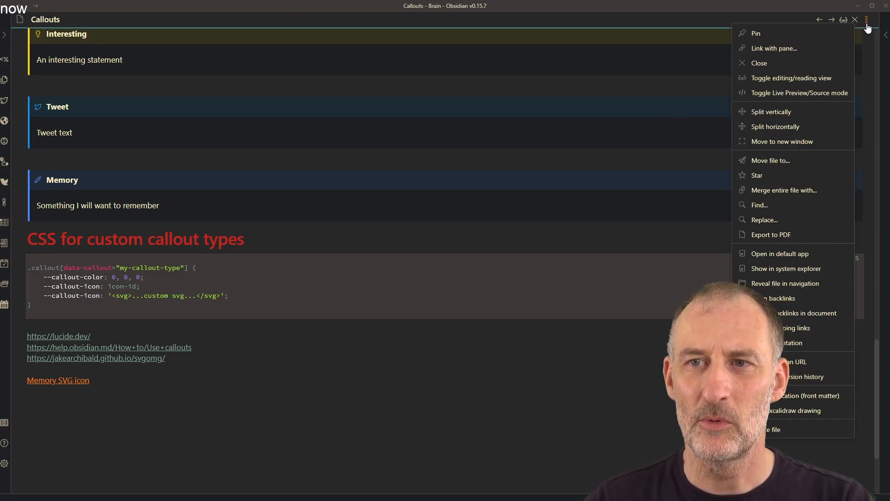
{"action": "left_click", "coordinate": [798, 273]}
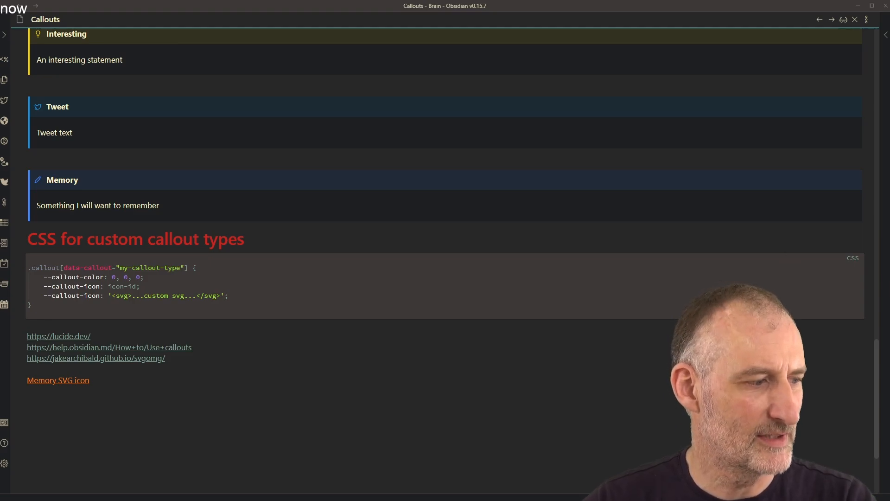
{"action": "key", "text": "alt+Tab"}
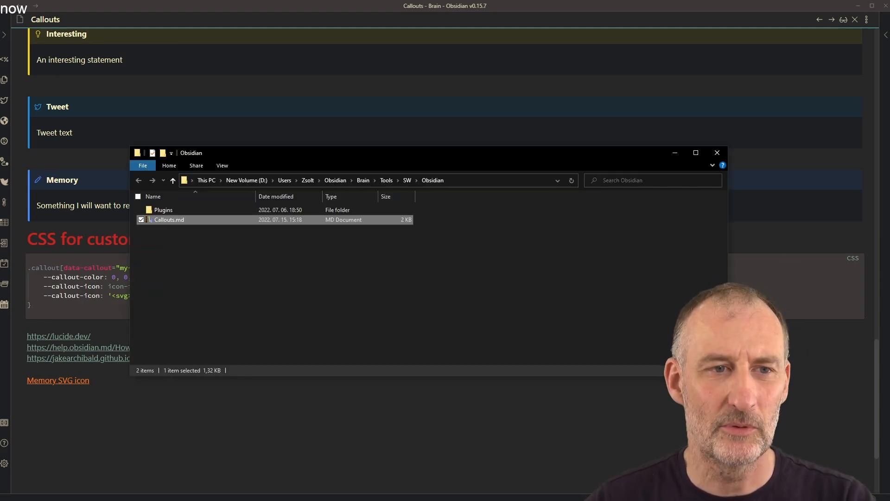
Browse to the Brain vault's .obsidian/snippets folder and inspect the "interesting" and "tweet" definitions in callouts.css using Notepad++.
{"action": "left_click", "coordinate": [363, 180]}
{"action": "scroll", "coordinate": [171, 205], "scroll_direction": "up", "scroll_amount": 2}
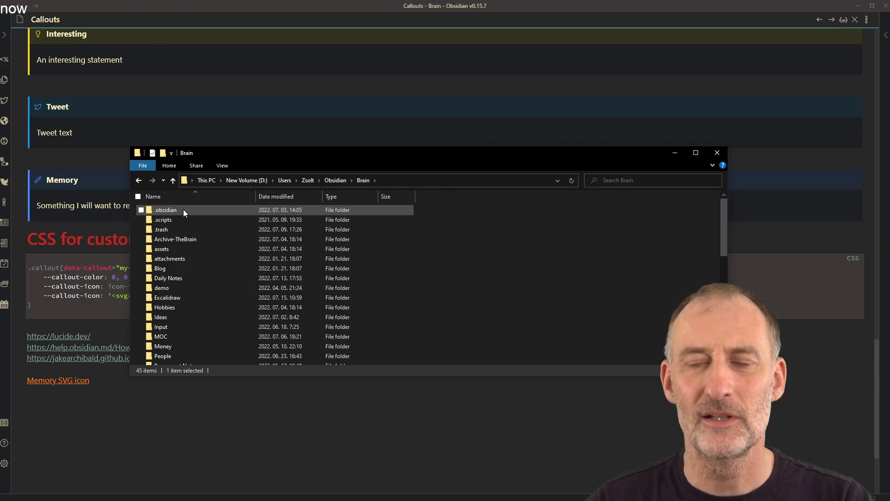
{"action": "double_click", "coordinate": [166, 210]}
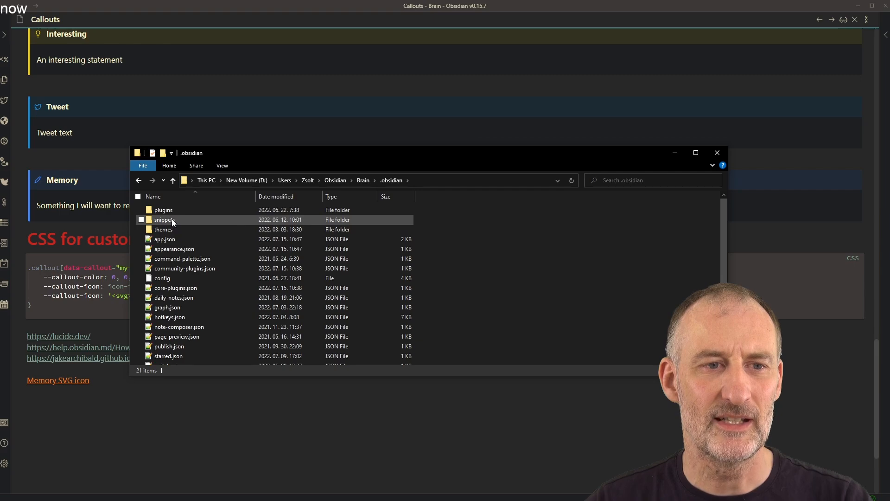
{"action": "double_click", "coordinate": [172, 219]}
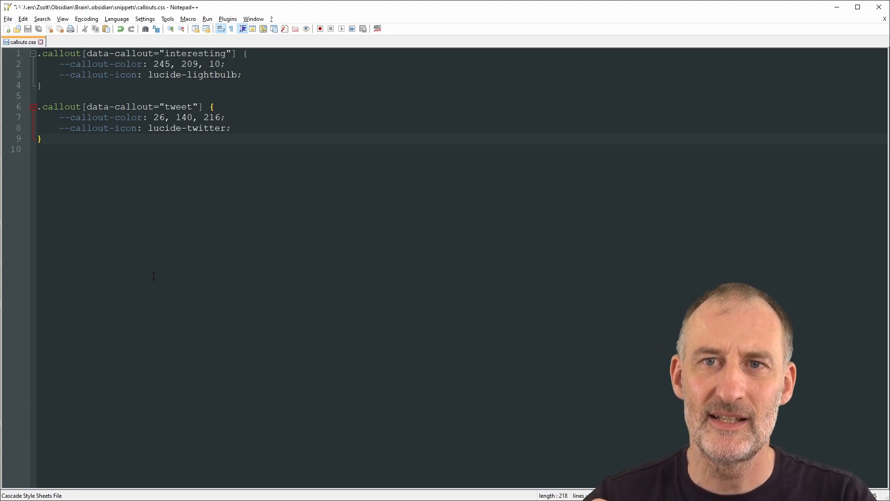
{"action": "left_click", "coordinate": [206, 52]}
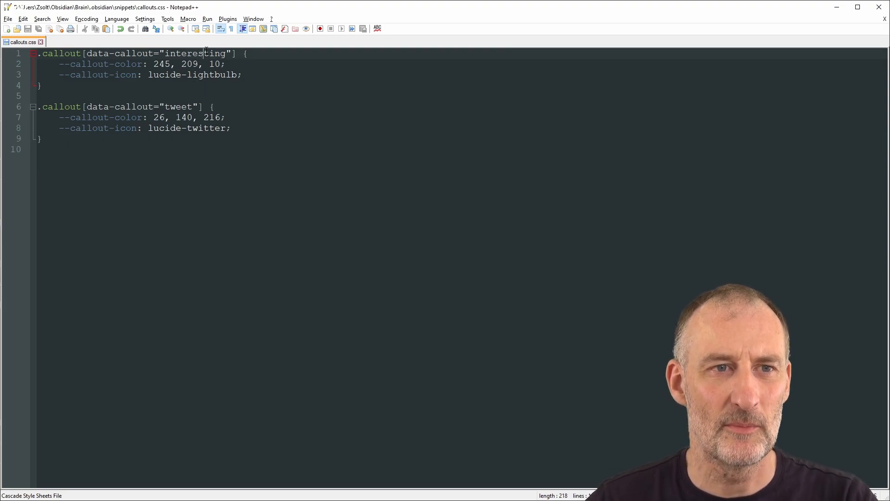
{"action": "left_click", "coordinate": [179, 107]}
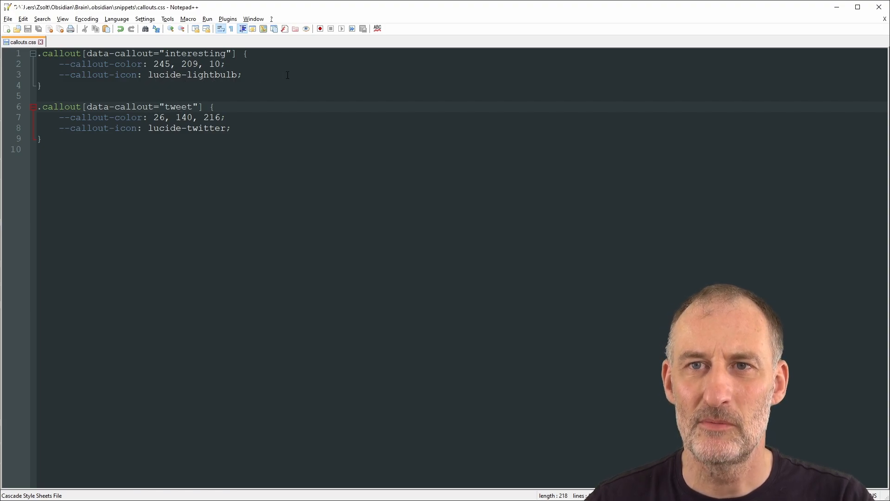
Switch to the Obsidian Help page in Chrome and highlight the custom callout CSS example, its my-callout-type name and its colour values.
{"action": "key", "text": "alt+Tab"}
{"action": "key", "text": "alt+Tab"}
{"action": "key", "text": "alt+Tab"}
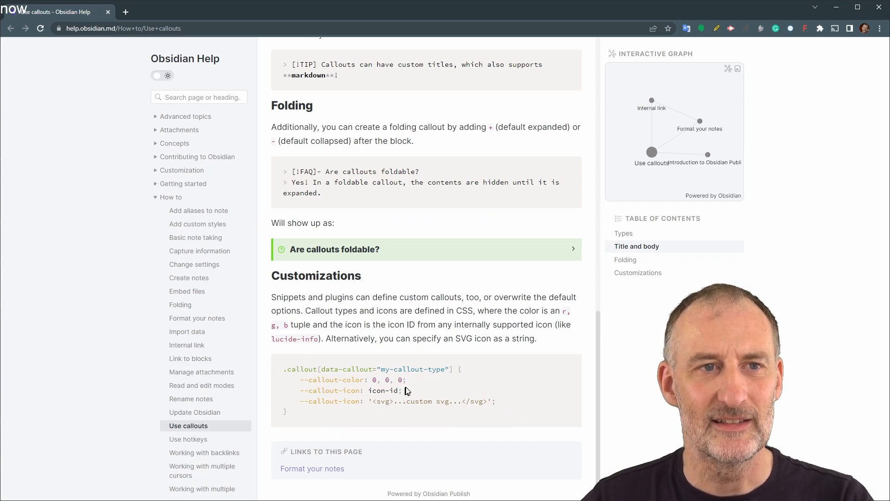
{"action": "left_click_drag", "start_coordinate": [322, 419], "coordinate": [285, 369]}
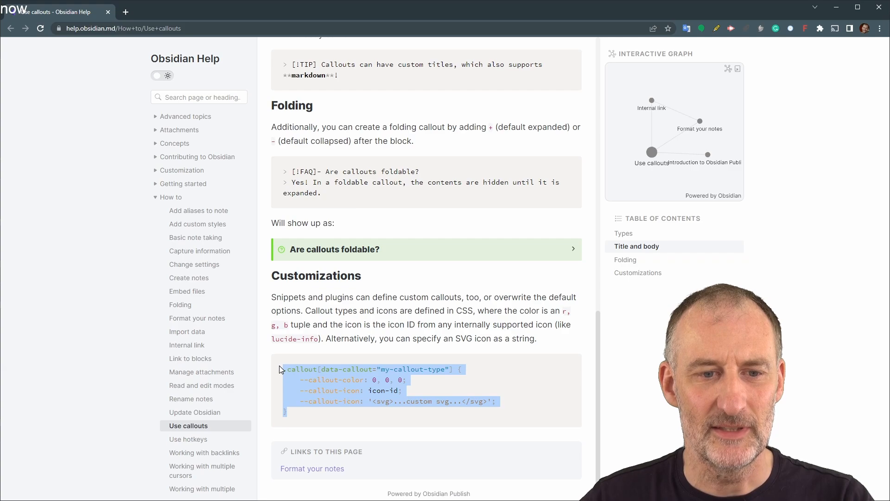
{"action": "left_click", "coordinate": [380, 367]}
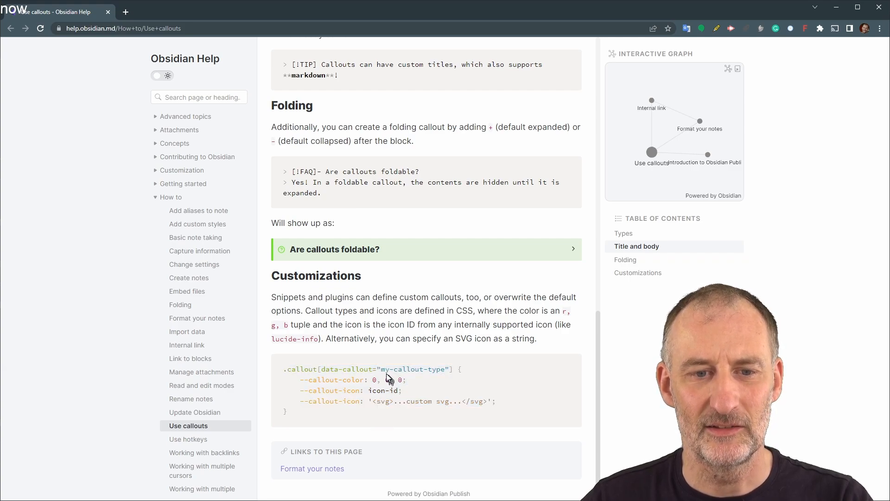
{"action": "left_click_drag", "start_coordinate": [380, 369], "coordinate": [445, 370]}
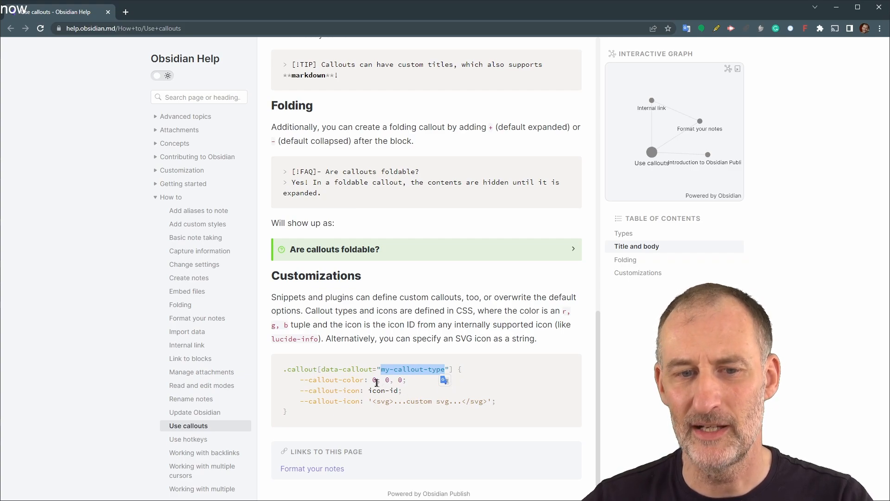
{"action": "left_click_drag", "start_coordinate": [372, 380], "coordinate": [420, 380]}
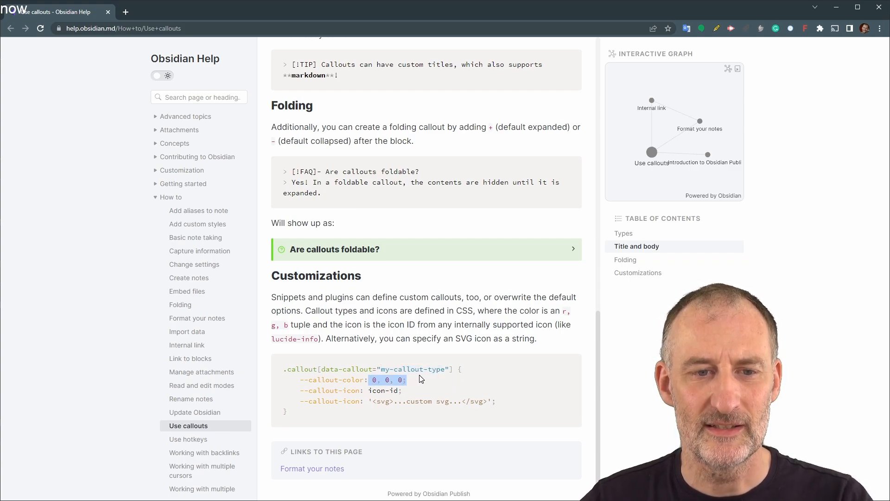
Search the web for "color picker" in a new browser tab, pick the amber colour 252, 186, 5 and highlight its RGB value.
{"action": "left_click", "coordinate": [125, 12]}
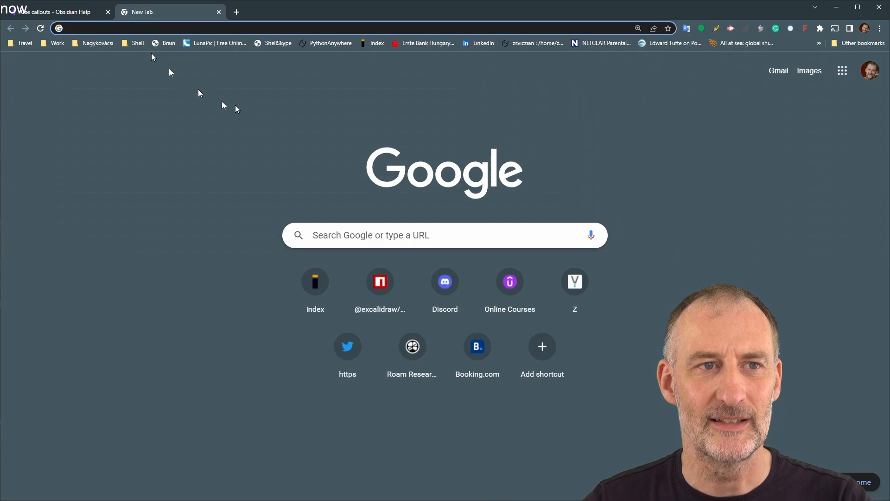
{"action": "type", "text": "color picker"}
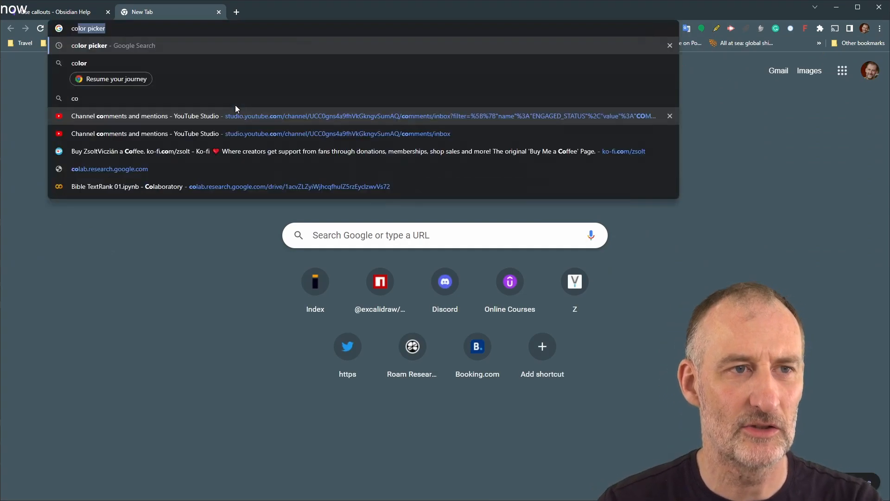
{"action": "key", "text": "Return"}
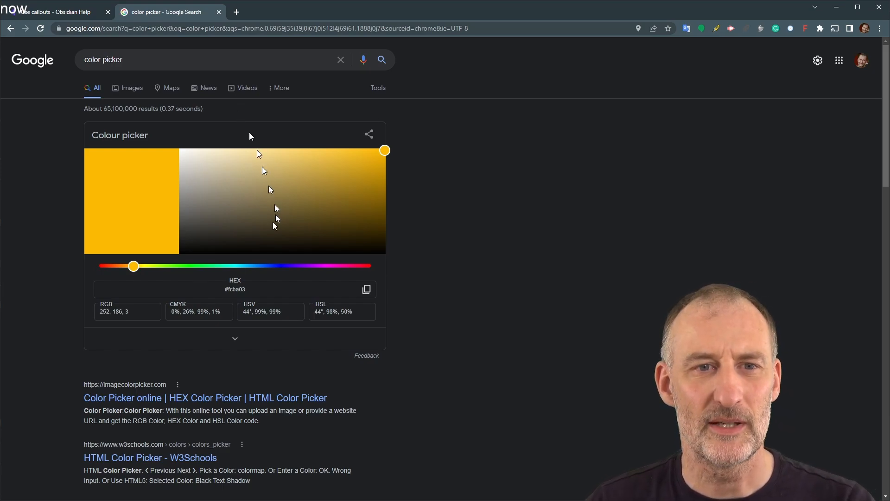
{"action": "left_click", "coordinate": [254, 198]}
{"action": "left_click", "coordinate": [382, 157]}
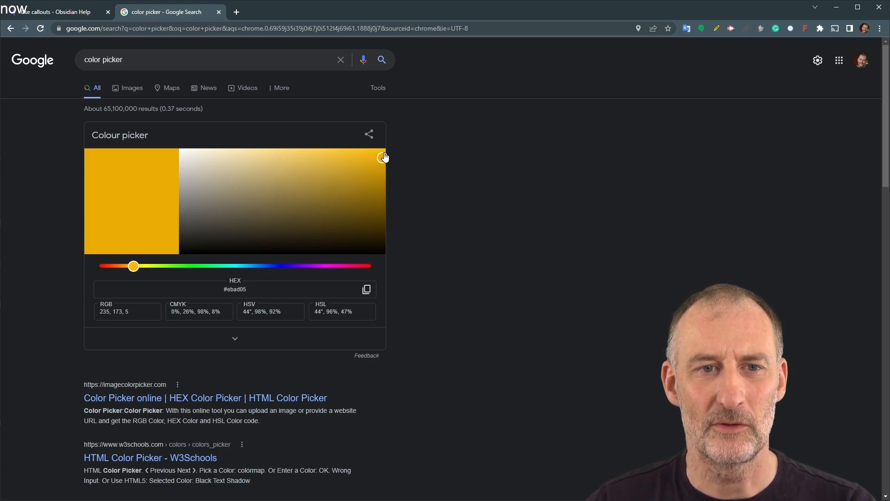
{"action": "left_click_drag", "start_coordinate": [383, 157], "coordinate": [382, 149]}
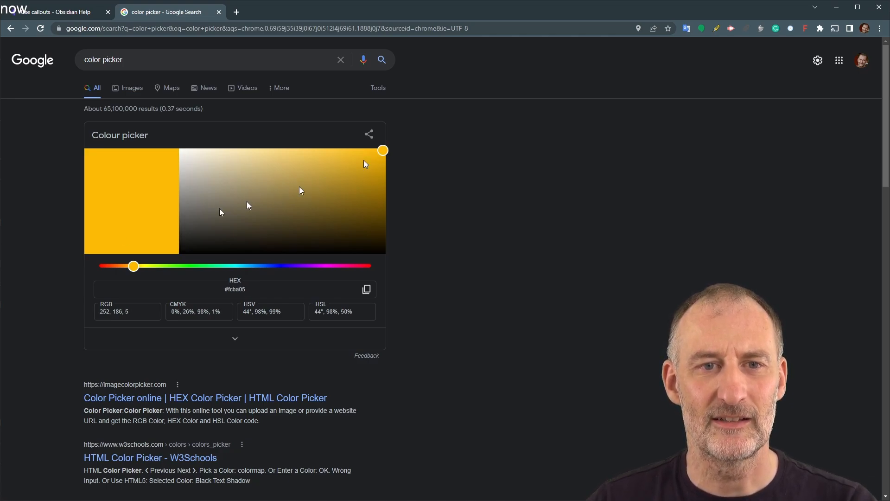
{"action": "left_click_drag", "start_coordinate": [143, 310], "coordinate": [79, 310]}
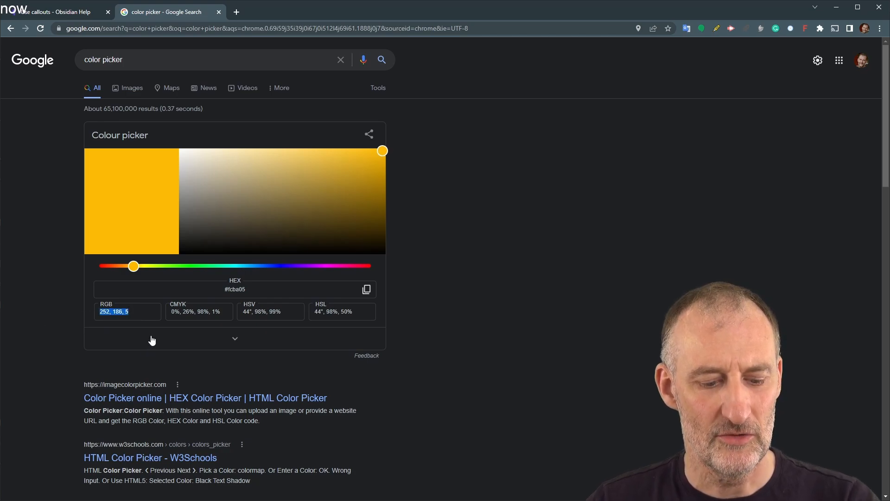
Return to callouts.css in Notepad++ and highlight the tweet callout's colour values and its "twitter" icon name.
{"action": "key", "text": "alt+Tab"}
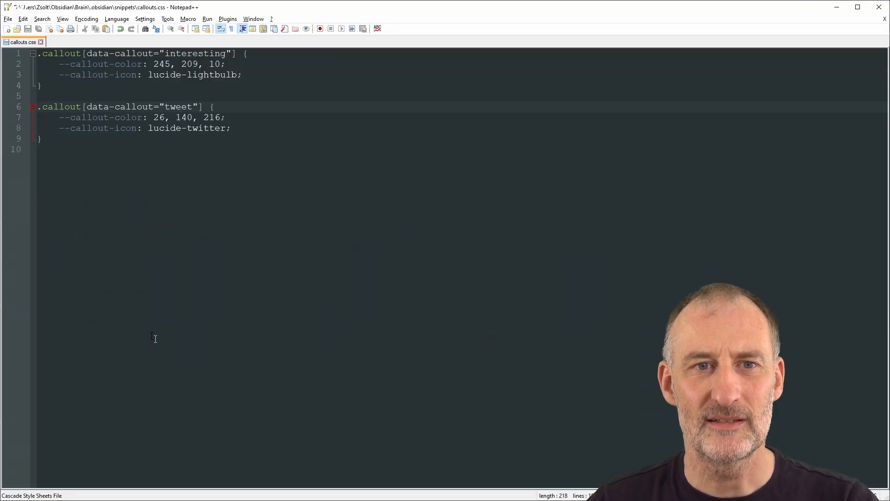
{"action": "left_click_drag", "start_coordinate": [156, 118], "coordinate": [223, 118]}
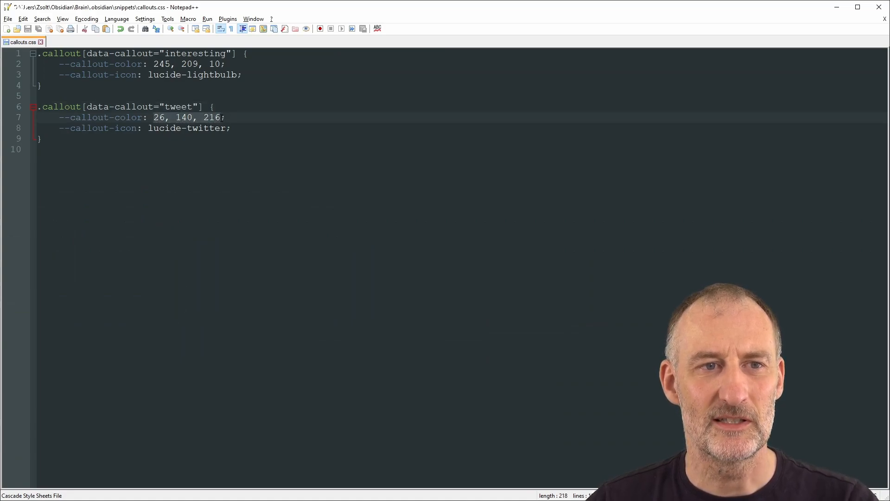
{"action": "double_click", "coordinate": [196, 129]}
Switch to the Callouts note in Obsidian, open its lucide.dev link and browse the Lucide icon gallery.
{"action": "key", "text": "alt+Tab"}
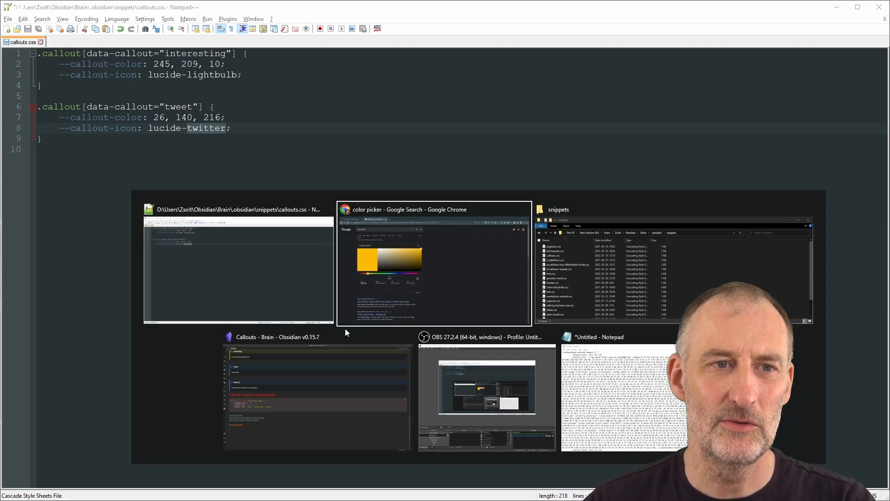
{"action": "key", "text": "Tab"}
{"action": "key", "text": "Tab"}
{"action": "key", "text": "Tab"}
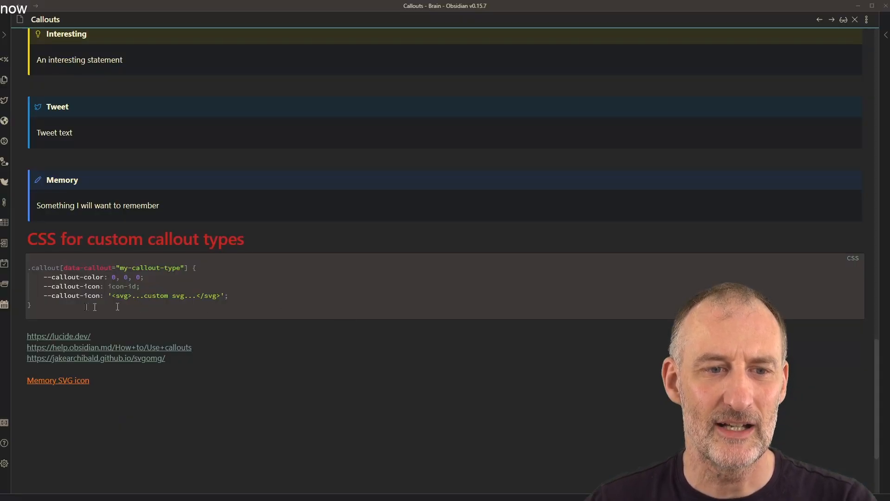
{"action": "left_click", "coordinate": [78, 337]}
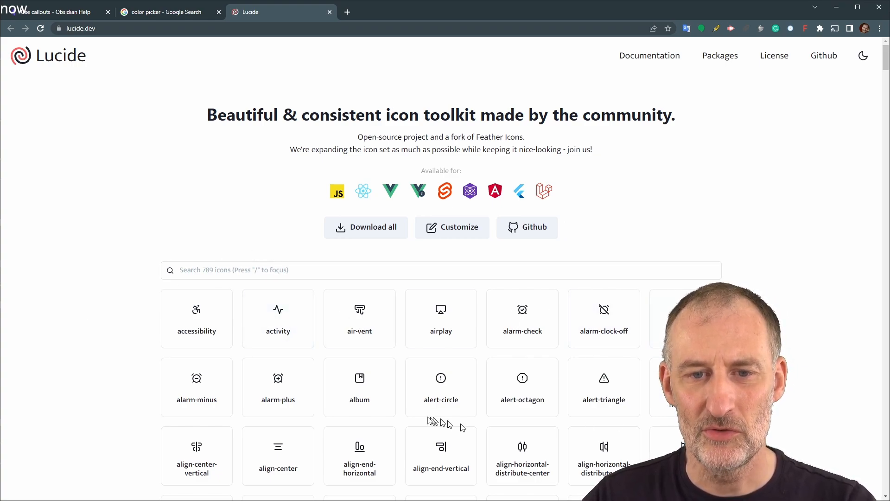
{"action": "scroll", "coordinate": [417, 399], "scroll_direction": "down", "scroll_amount": 4}
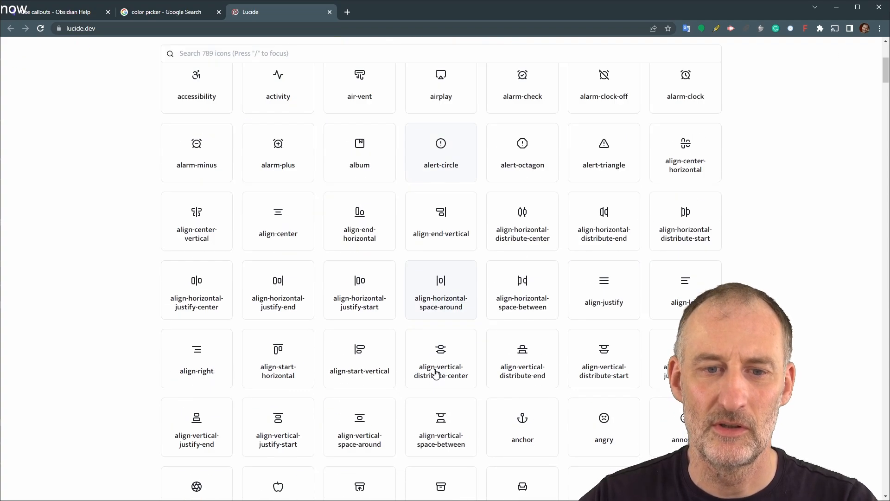
{"action": "scroll", "coordinate": [438, 380], "scroll_direction": "up", "scroll_amount": 4}
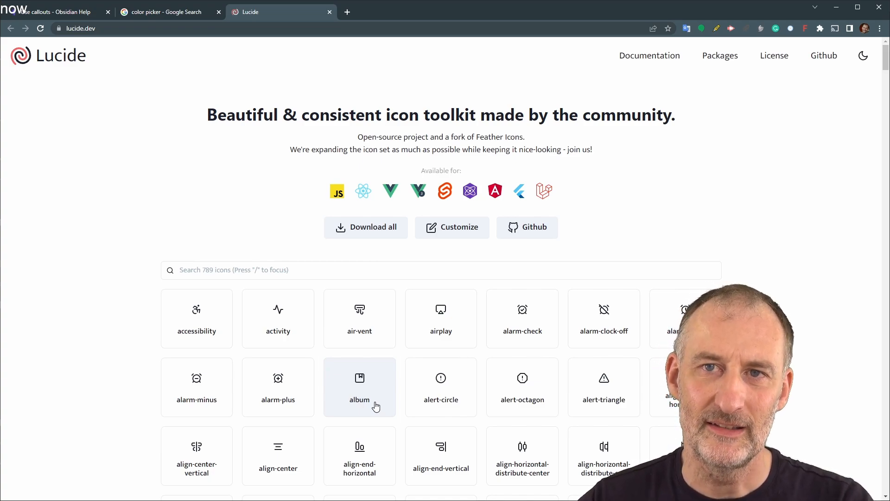
Switch back to callouts.css in Notepad++ and add a copy of the tweet callout's CSS block at the end of the file.
{"action": "key", "text": "alt+Tab"}
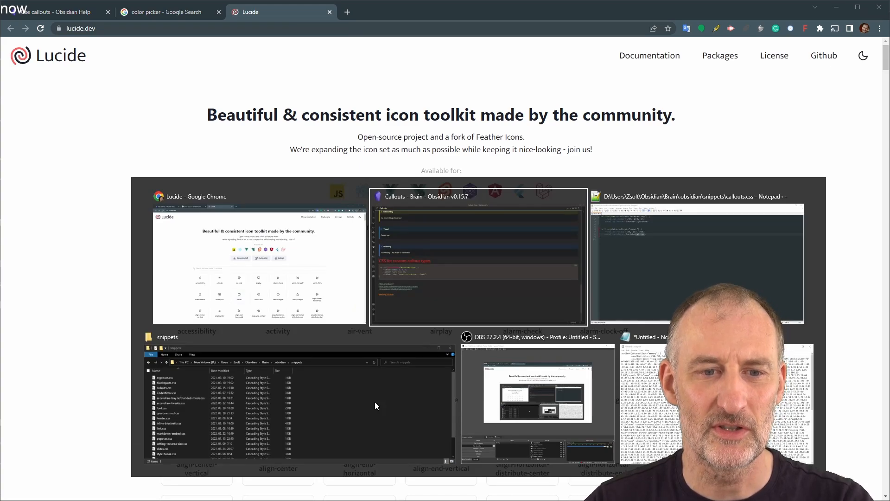
{"action": "key", "text": "alt+Tab"}
{"action": "key", "text": "Tab"}
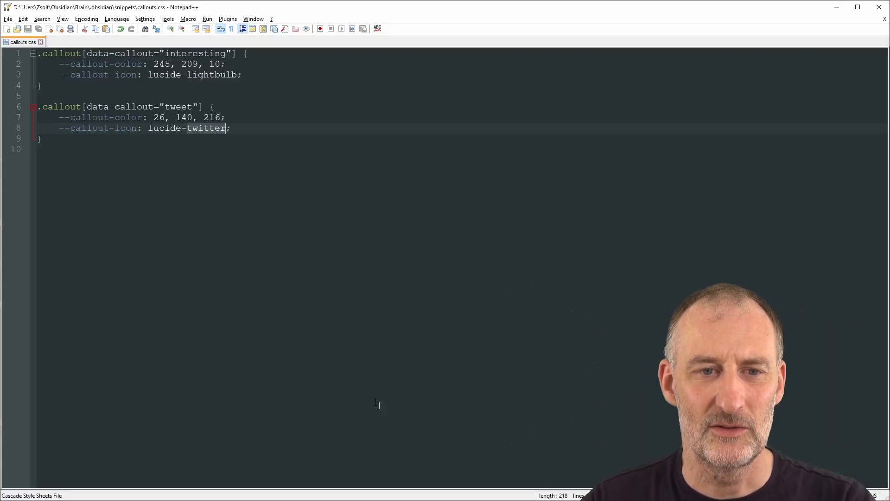
{"action": "left_click", "coordinate": [163, 177]}
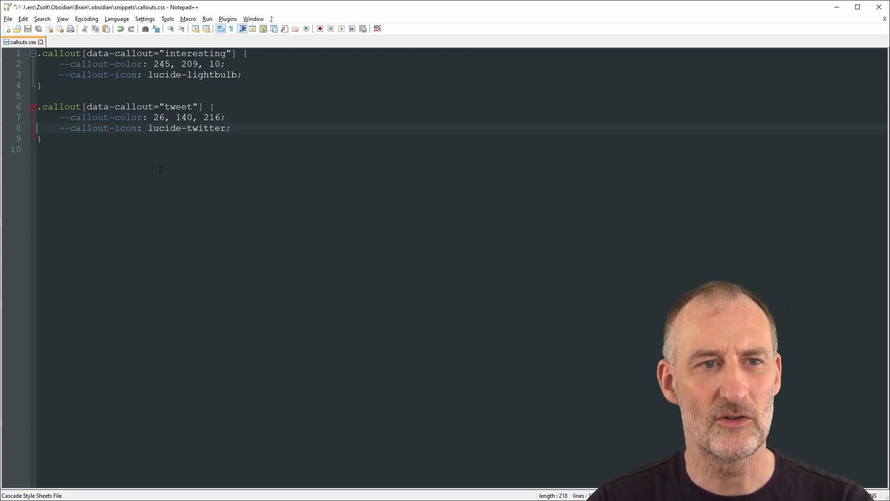
{"action": "key", "text": "Return"}
{"action": "type", "text": ".callout[data-callout=\"tweet\"] { \t--callout-color: 26, 140, 216; \t--callout-icon: lucide-twitter; }"}
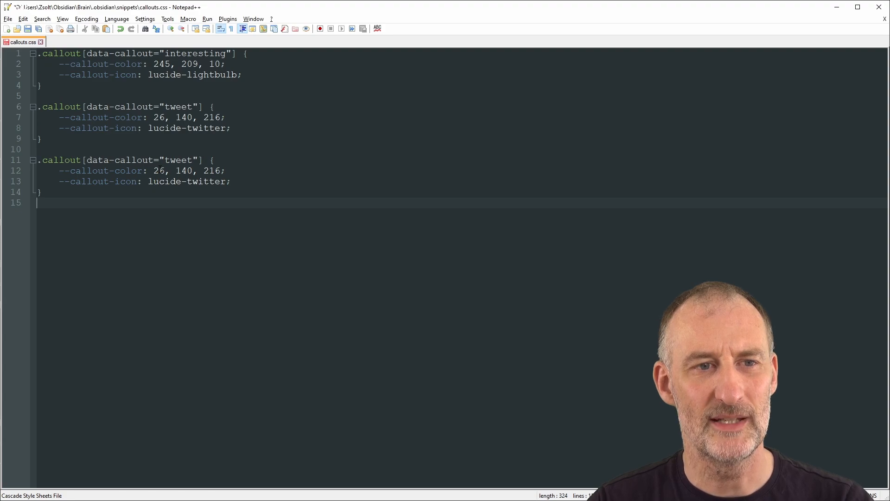
Rename the callout type in the last copied CSS block to "memory".
{"action": "key", "text": "Up"}
{"action": "key", "text": "Up"}
{"action": "key", "text": "Up"}
{"action": "key", "text": "Up"}
{"action": "key", "text": "End"}
{"action": "key", "text": "Left"}
{"action": "key", "text": "Left"}
{"action": "key", "text": "Left"}
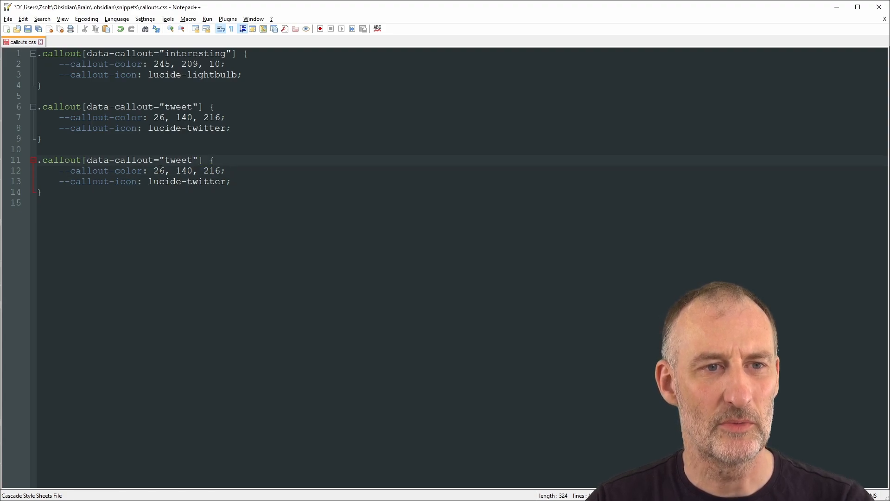
{"action": "key", "text": "BackSpace"}
{"action": "key", "text": "BackSpace"}
{"action": "key", "text": "BackSpace"}
{"action": "key", "text": "BackSpace"}
{"action": "key", "text": "BackSpace"}
{"action": "type", "text": "mem"}
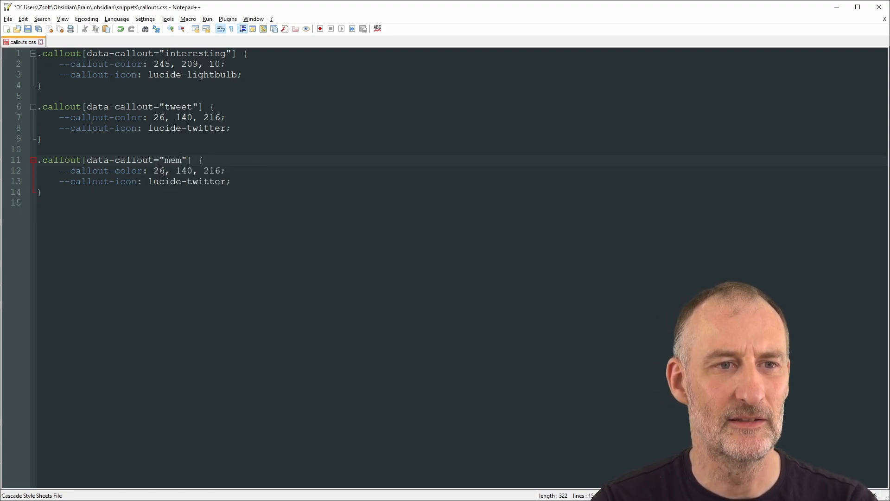
{"action": "type", "text": "ory"}
Copy the RGB value from the color picker page in Chrome and set the memory callout's colour in callouts.css to 252, 186, 5.
{"action": "key", "text": "alt+Tab"}
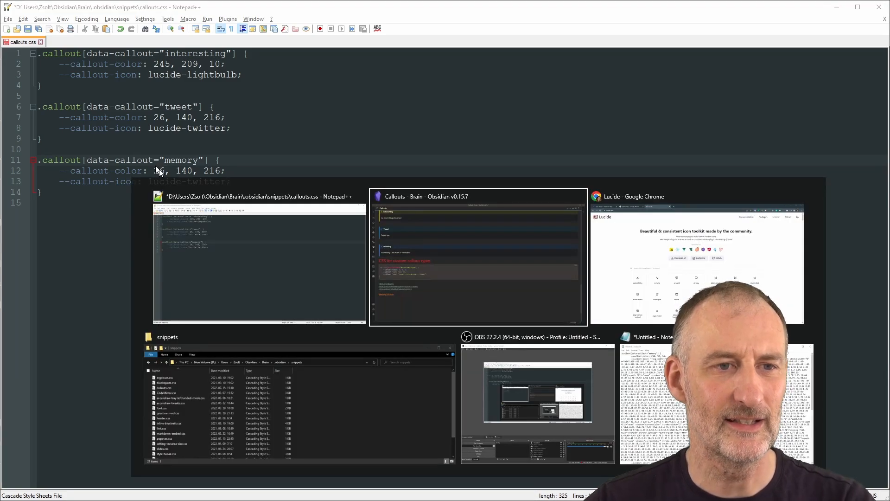
{"action": "key", "text": "alt+Tab"}
{"action": "left_click", "coordinate": [160, 13]}
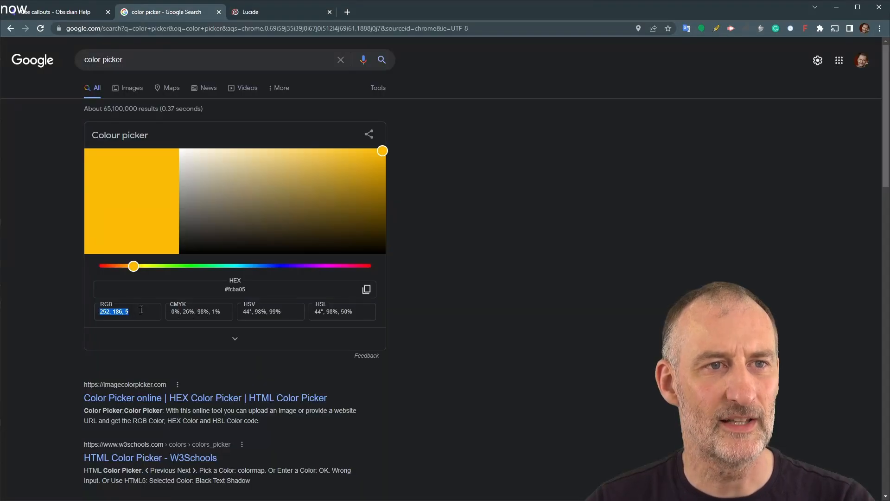
{"action": "right_click", "coordinate": [113, 315]}
{"action": "left_click", "coordinate": [146, 348]}
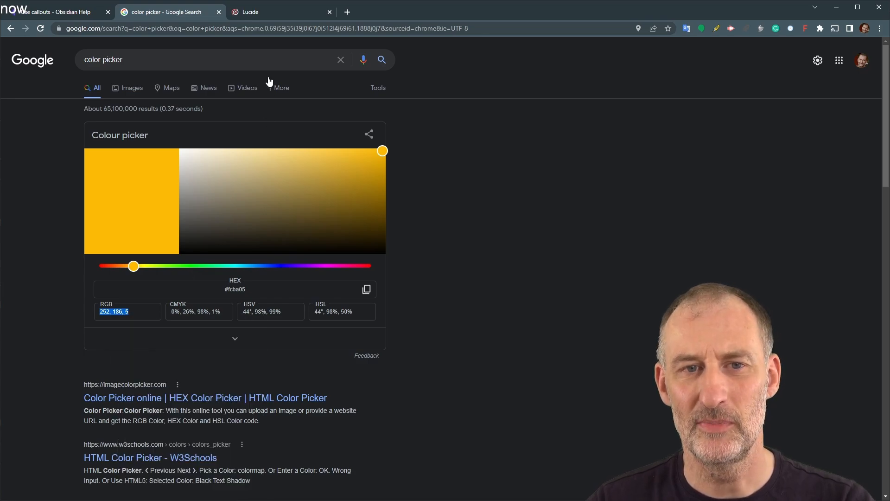
{"action": "key", "text": "alt+Tab"}
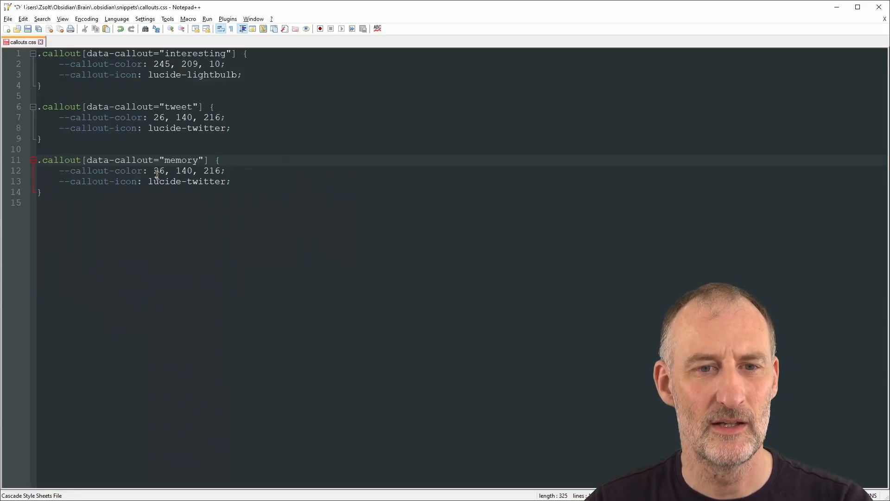
{"action": "left_click_drag", "start_coordinate": [154, 170], "coordinate": [225, 171]}
{"action": "type", "text": "252, 186, 5"}
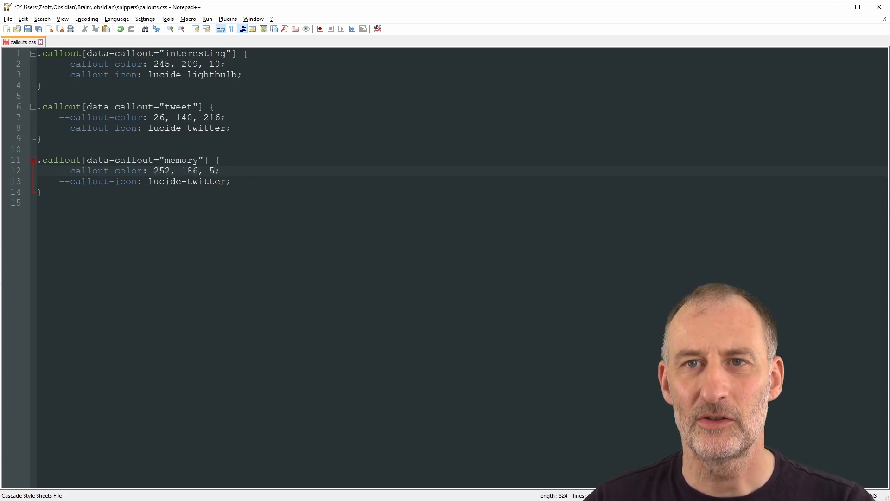
Set the memory callout's icon to lucide-album and save callouts.css.
{"action": "double_click", "coordinate": [203, 182]}
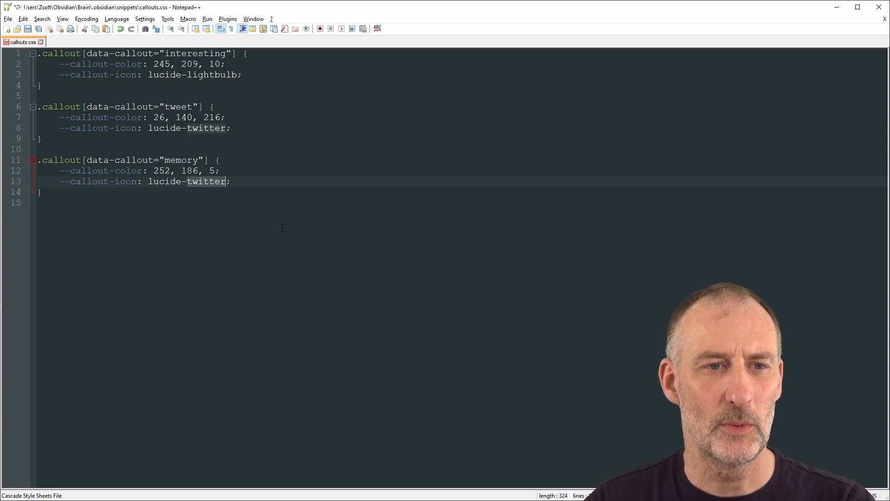
{"action": "type", "text": "al"}
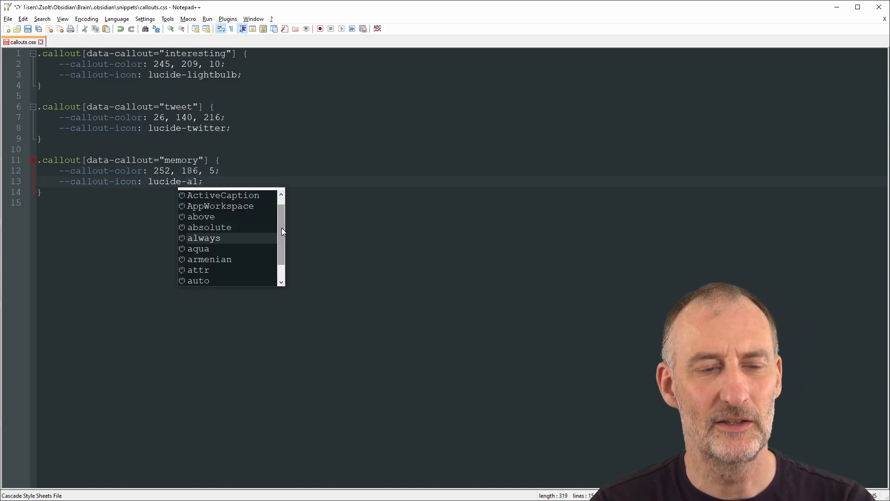
{"action": "type", "text": "bum"}
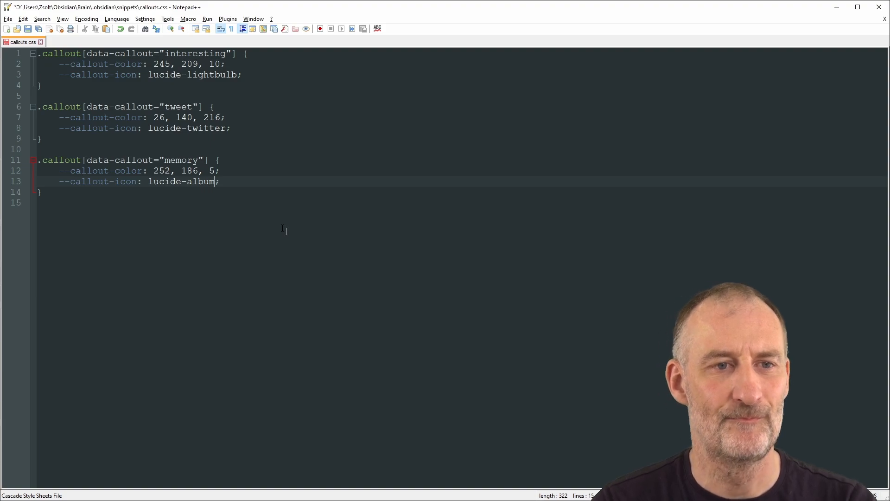
{"action": "key", "text": "ctrl+s"}
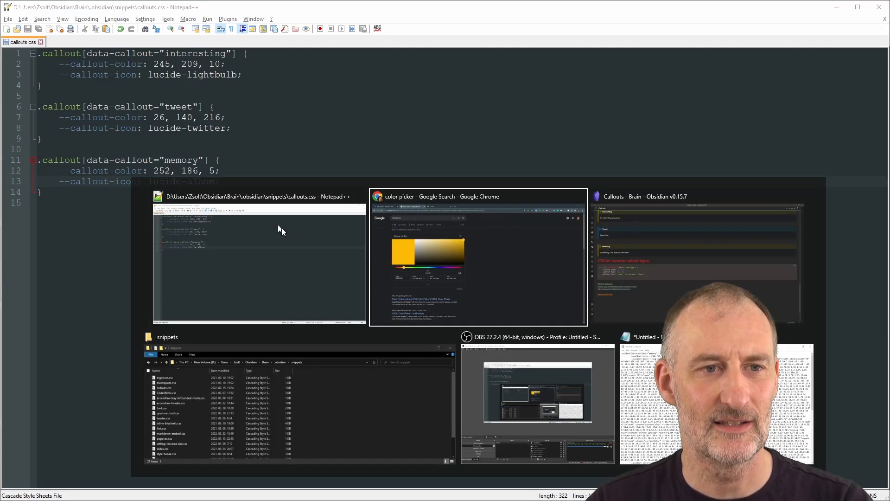
Switch to the Callouts note in Obsidian and refresh it by visiting the Memory SVG icon drawing and returning, to check the Memory callout.
{"action": "key", "text": "alt+Tab"}
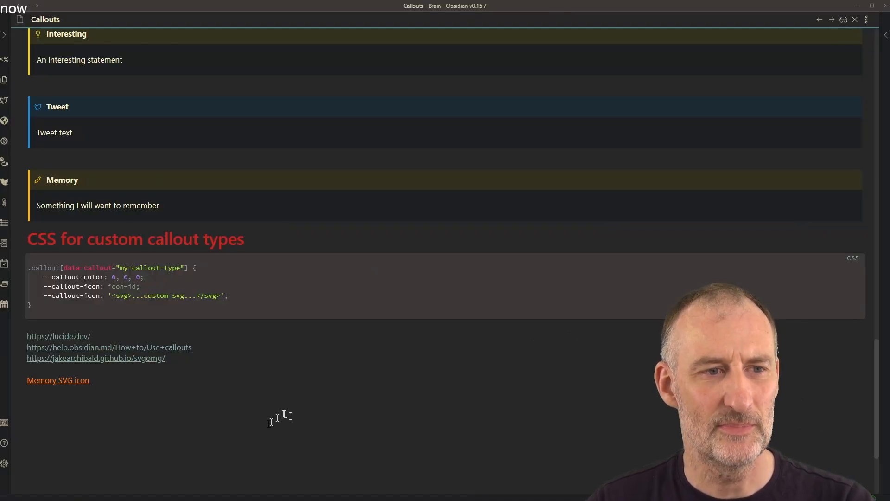
{"action": "left_click", "coordinate": [271, 422]}
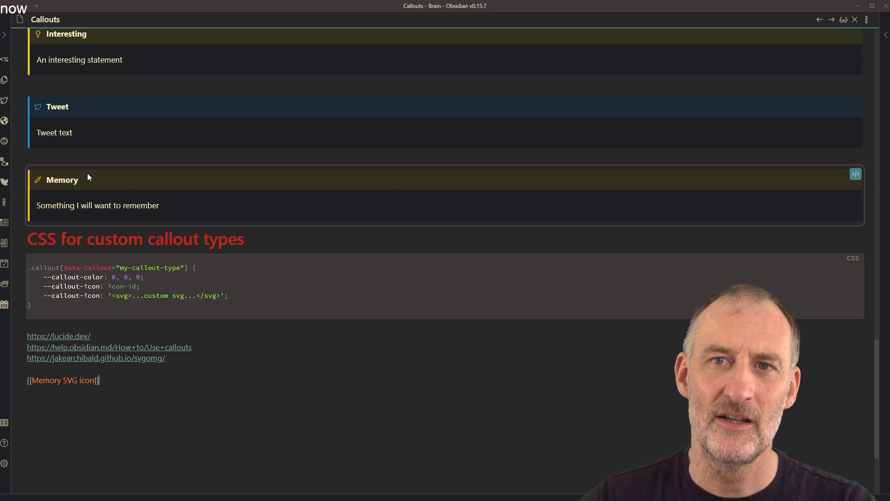
{"action": "left_click", "coordinate": [832, 21]}
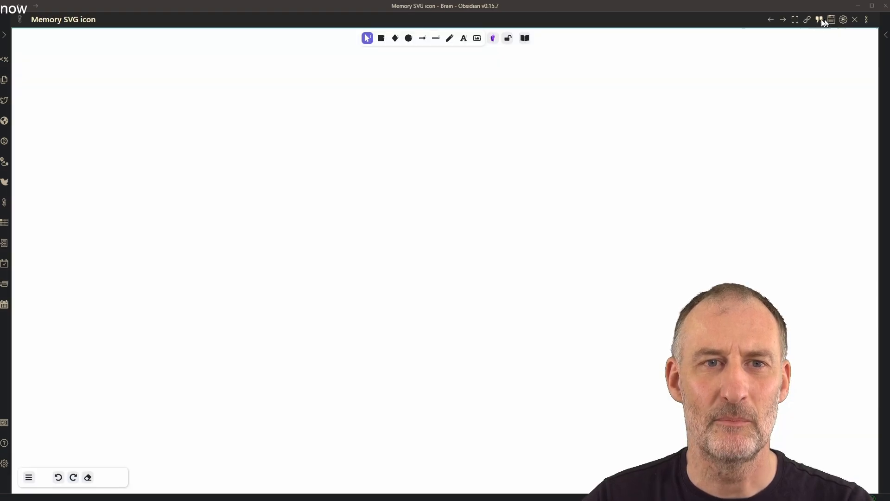
{"action": "left_click", "coordinate": [783, 20]}
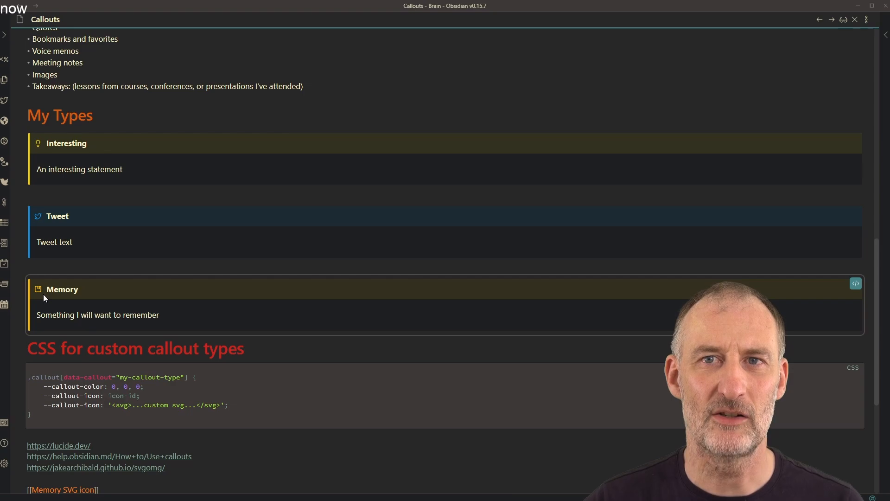
Look at the Lucide icon gallery in Chrome, and minimize Chrome and Notepad++ to review the Callouts note in Obsidian.
{"action": "key", "text": "alt+Tab"}
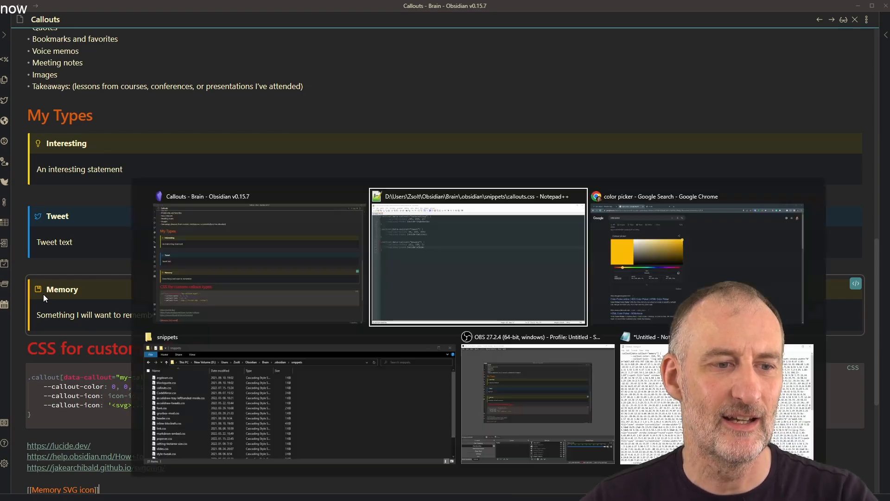
{"action": "key", "text": "alt+Tab"}
{"action": "key", "text": "alt+Tab"}
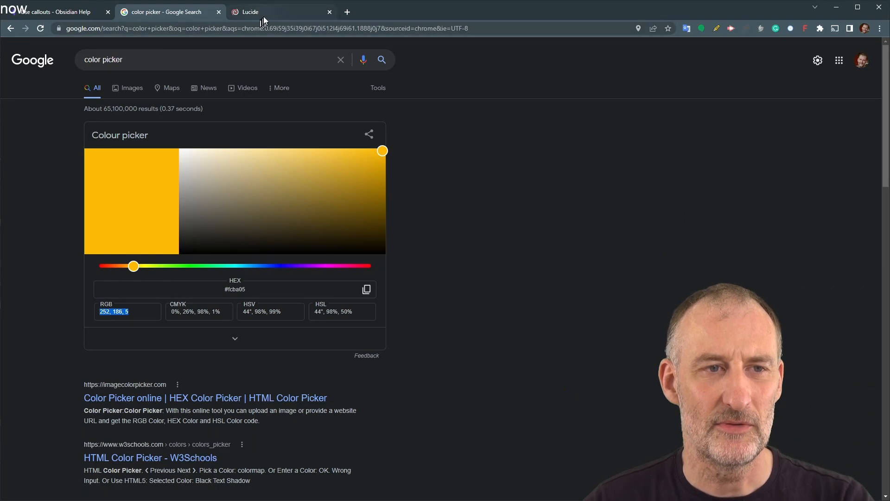
{"action": "left_click", "coordinate": [264, 15]}
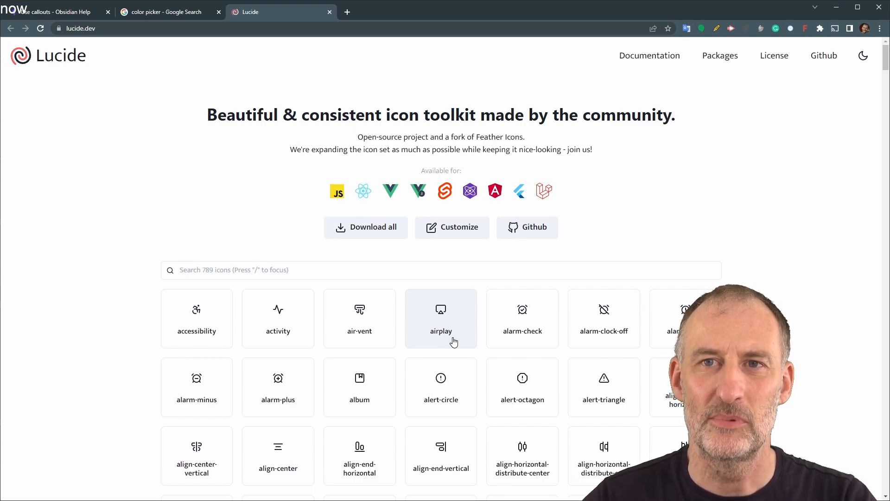
{"action": "left_click", "coordinate": [837, 8]}
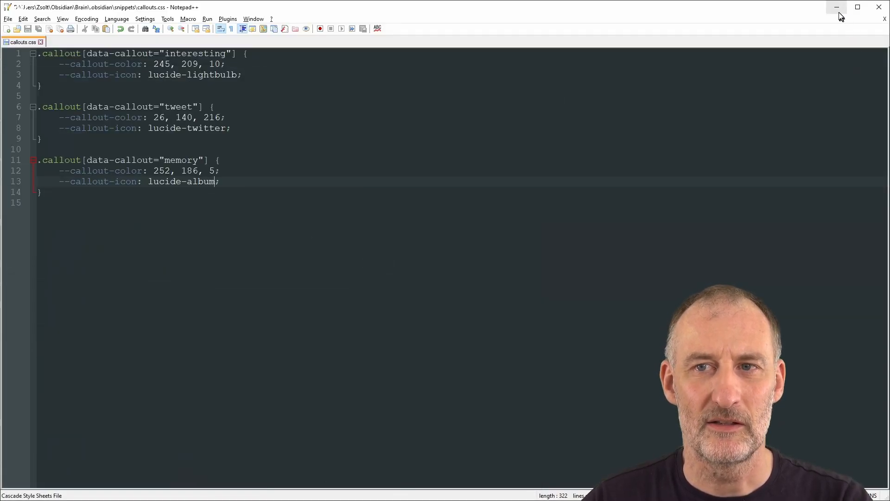
{"action": "left_click", "coordinate": [836, 7]}
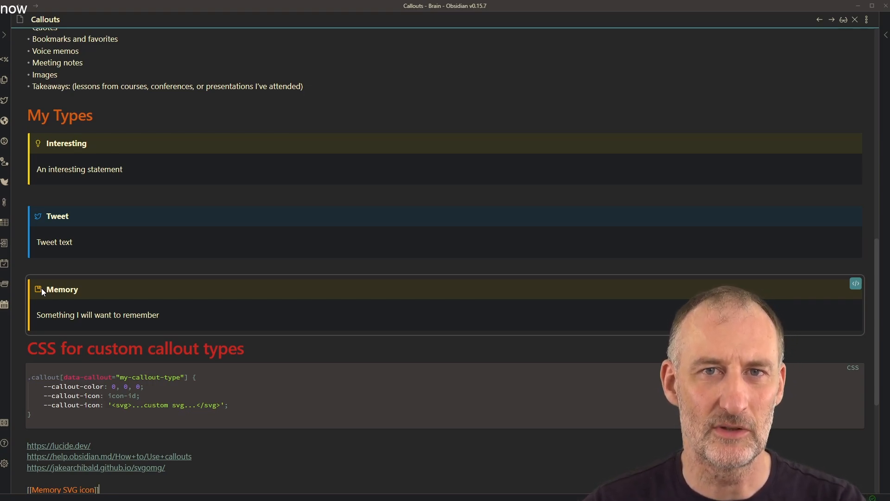
{"action": "scroll", "coordinate": [148, 325], "scroll_direction": "down", "scroll_amount": 4}
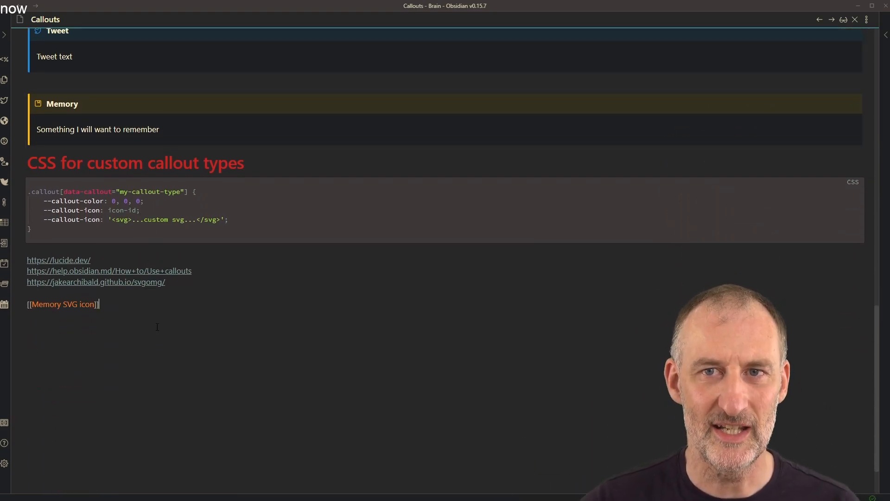
Switch to Chrome and open fontawesome.com in a new browser tab.
{"action": "key", "text": "alt+Tab"}
{"action": "key", "text": "alt+Tab"}
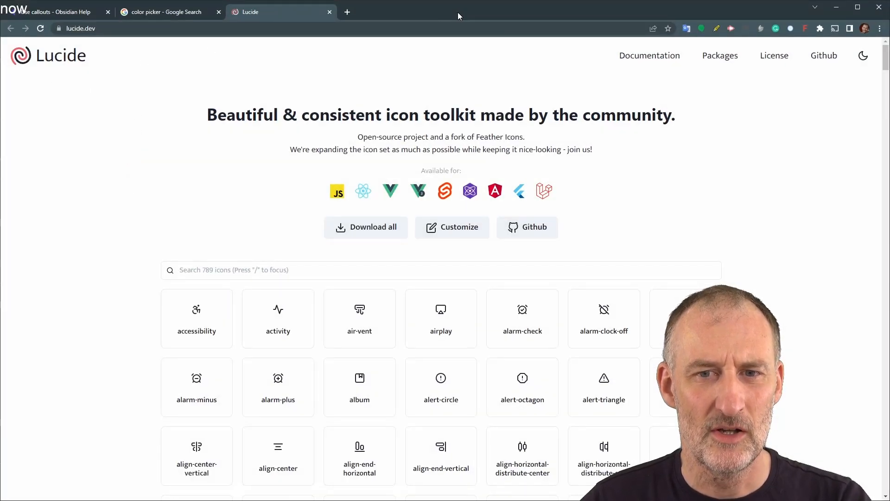
{"action": "left_click", "coordinate": [347, 12]}
{"action": "type", "text": "fontawesome.com"}
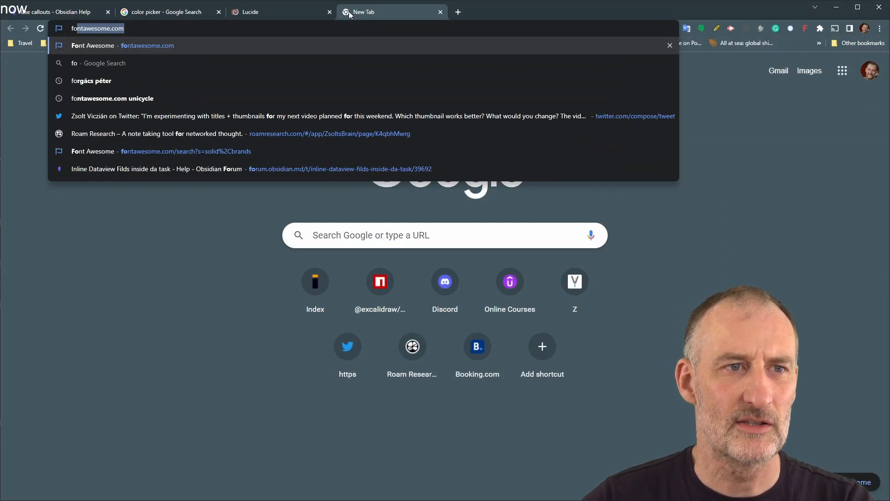
{"action": "key", "text": "Return"}
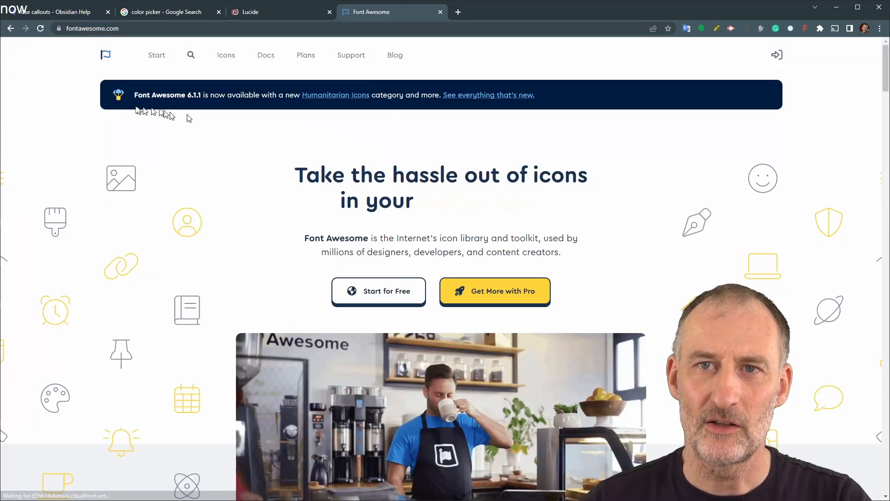
Open Font Awesome's icon search, filter it to Free icons, and copy the airbnb icon's SVG code.
{"action": "left_click", "coordinate": [191, 56]}
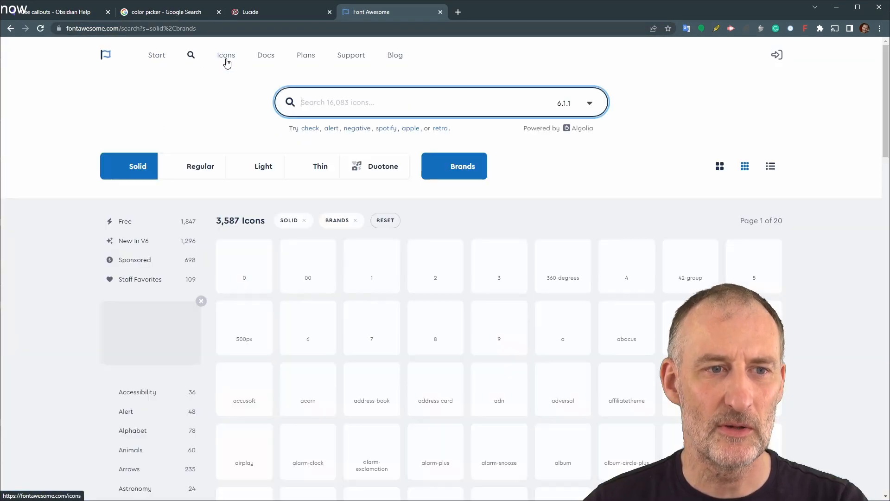
{"action": "left_click", "coordinate": [122, 225]}
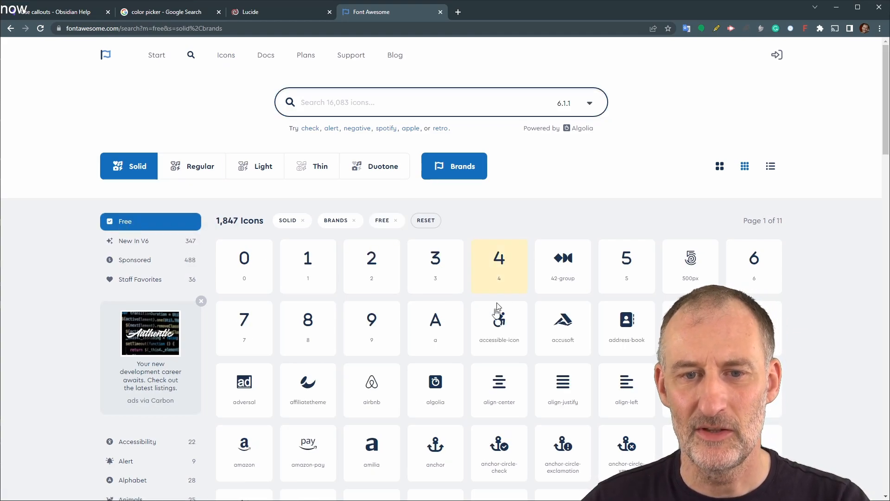
{"action": "left_click", "coordinate": [379, 384]}
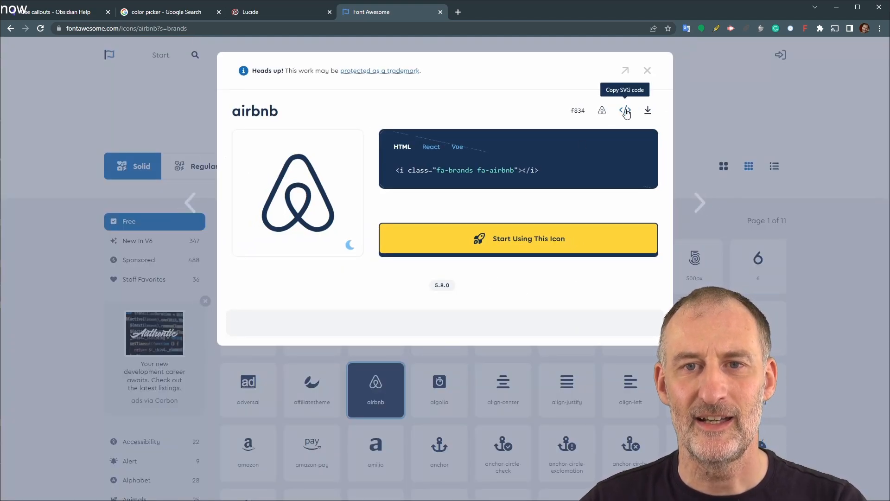
{"action": "left_click", "coordinate": [626, 114]}
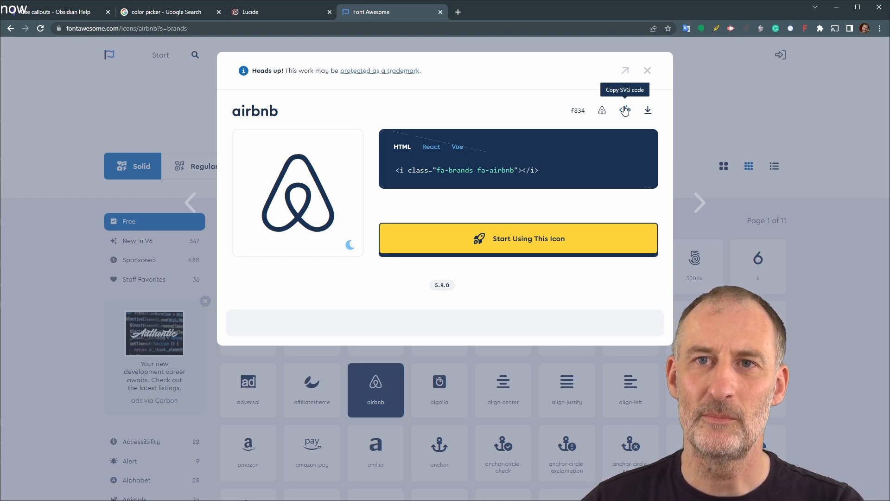
Switch back to callouts.css in Notepad++ and replace the memory callout's icon name with the single-quoted placeholder text '.dskfjhskldjfh'.
{"action": "key", "text": "alt+Tab"}
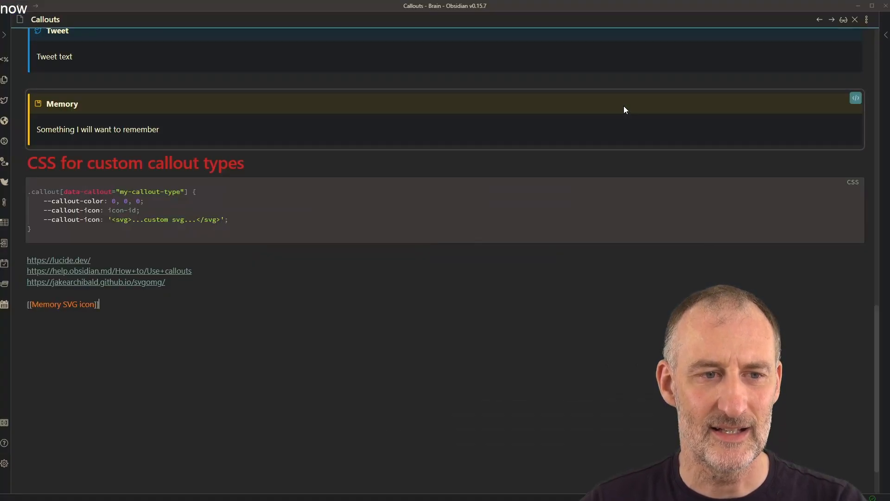
{"action": "key", "text": "alt+Tab"}
{"action": "key", "text": "alt+Tab"}
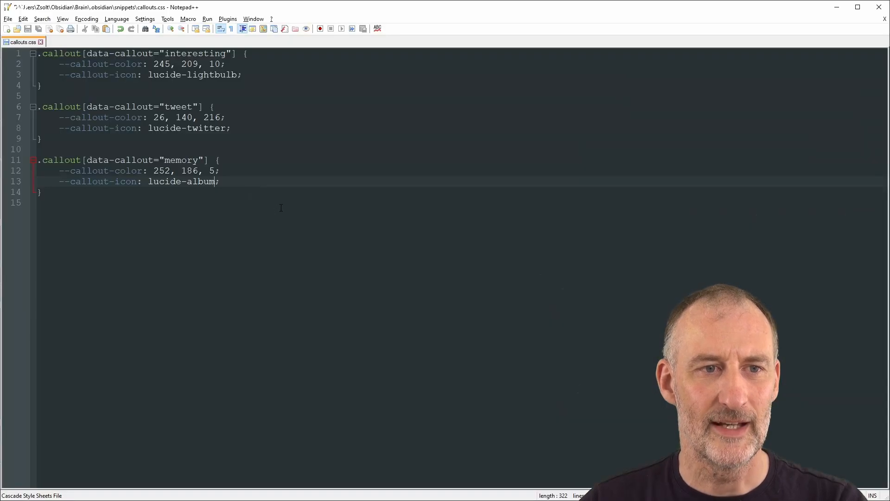
{"action": "key", "text": "shift+Left"}
{"action": "key", "text": "shift+Left"}
{"action": "key", "text": "shift+Left"}
{"action": "key", "text": "shift+Left"}
{"action": "key", "text": "shift+Left"}
{"action": "key", "text": "shift+Left"}
{"action": "key", "text": "shift+Left"}
{"action": "key", "text": "shift+Left"}
{"action": "key", "text": "shift+Left"}
{"action": "key", "text": "shift+Left"}
{"action": "key", "text": "shift+Left"}
{"action": "key", "text": "shift+Left"}
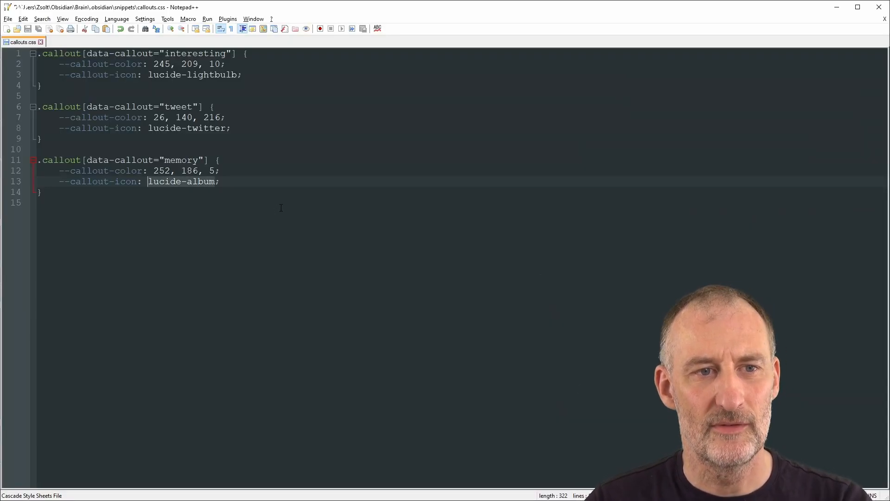
{"action": "key", "text": "Delete"}
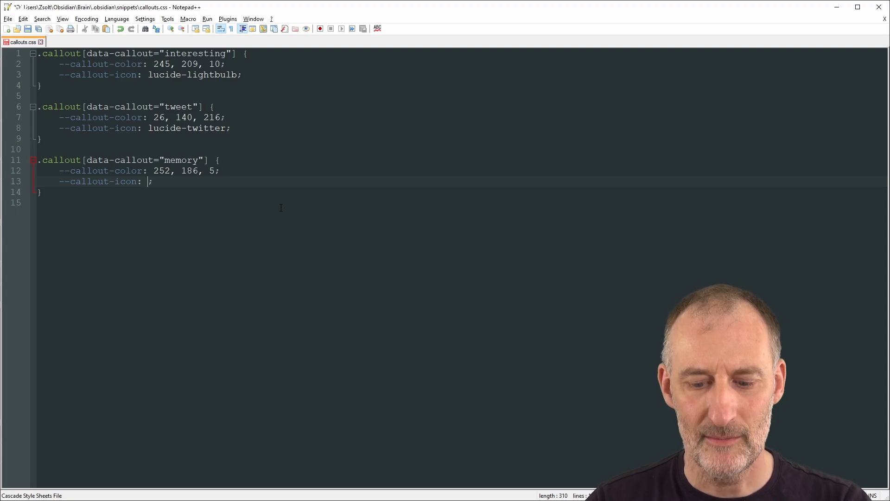
{"action": "type", "text": "ß"}
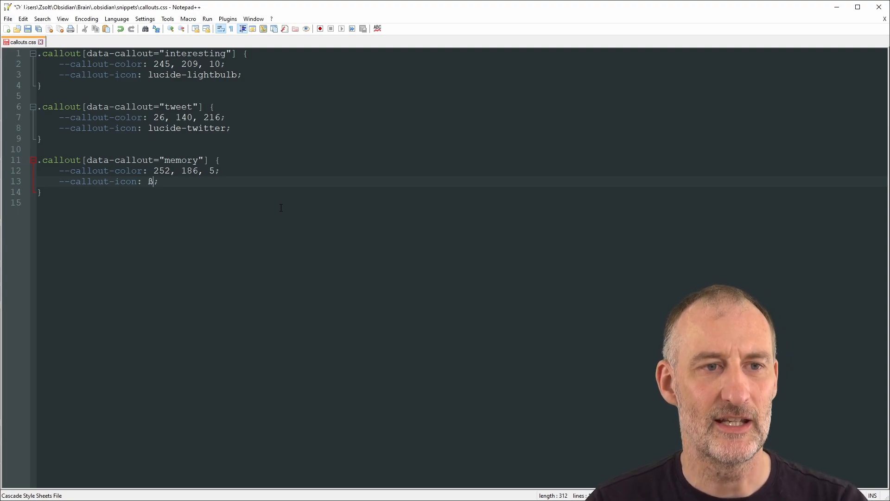
{"action": "key", "text": "BackSpace"}
{"action": "type", "text": "''"}
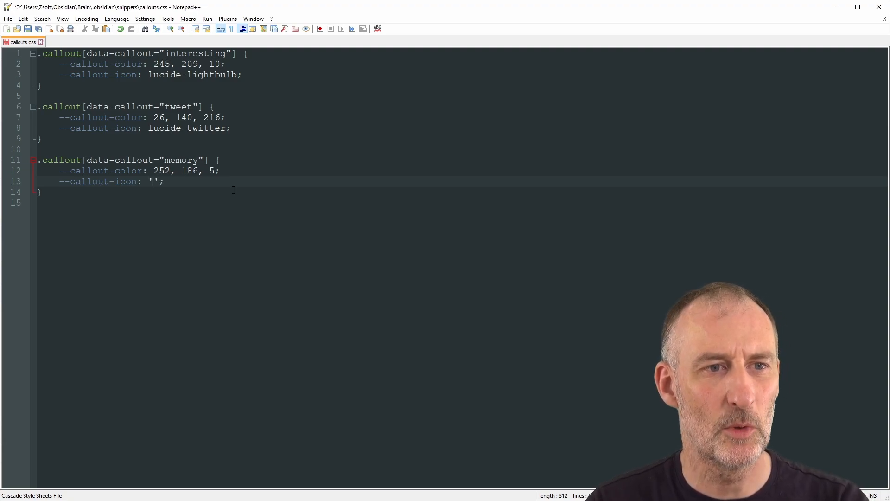
{"action": "type", "text": ".dskfjhskldjfh"}
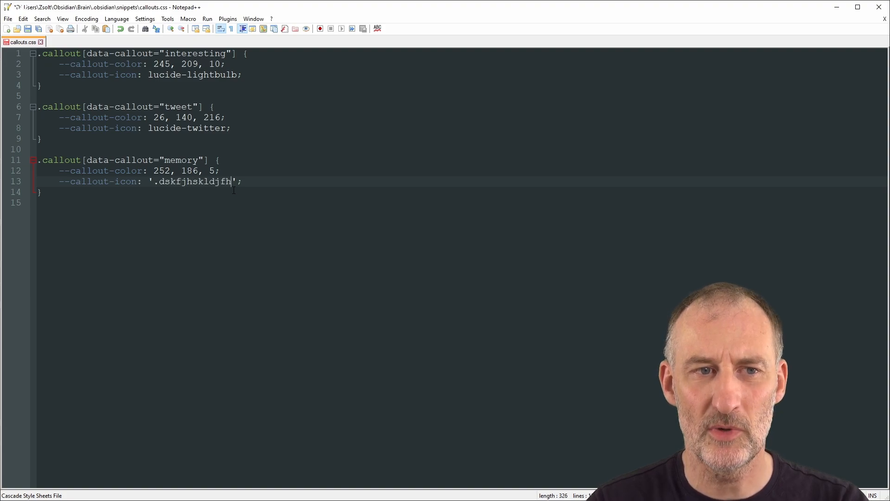
Replace the placeholder text between the memory callout icon's single quotes with the copied Font Awesome airbnb SVG code.
{"action": "key", "text": "BackSpace"}
{"action": "key", "text": "BackSpace"}
{"action": "key", "text": "BackSpace"}
{"action": "key", "text": "BackSpace"}
{"action": "key", "text": "BackSpace"}
{"action": "key", "text": "BackSpace"}
{"action": "key", "text": "BackSpace"}
{"action": "key", "text": "BackSpace"}
{"action": "key", "text": "BackSpace"}
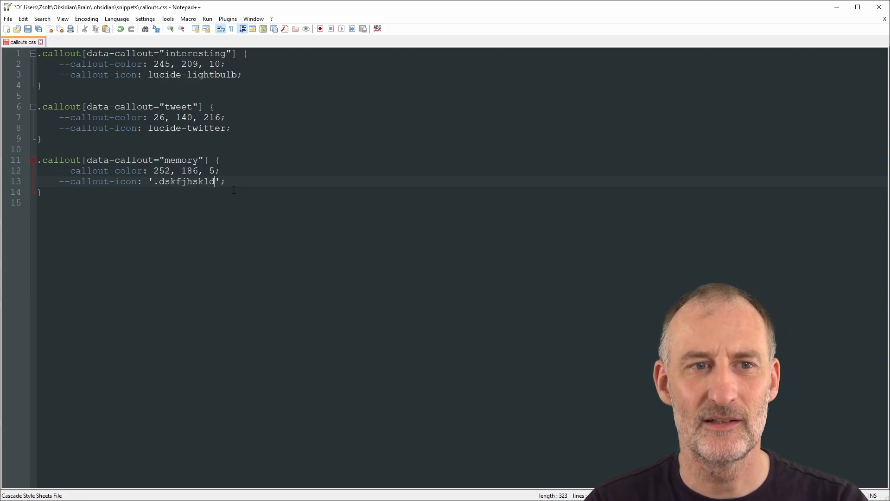
{"action": "key", "text": "BackSpace"}
{"action": "key", "text": "BackSpace"}
{"action": "key", "text": "BackSpace"}
{"action": "key", "text": "BackSpace"}
{"action": "key", "text": "BackSpace"}
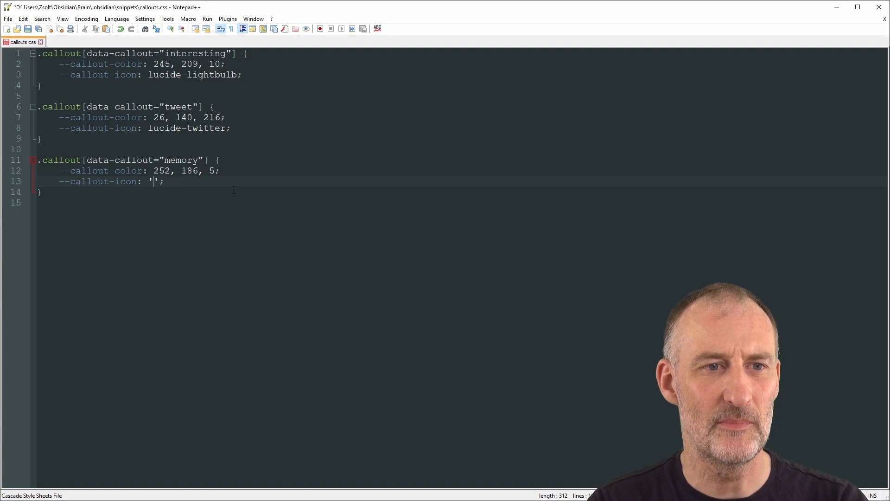
{"action": "type", "text": "<svg xmlns=\"http://www.w3.org/2000/svg\" viewBox=\"0 0 448 512\"><!--! Font Awesome Pro 6.1.1 by @fontawesome - https://fontawesome.com License - https://fontawesome.com/license (Commercial License) Copyright 2022 Fonticons, Inc. --><path d=\"M224 373.12c-25.24-31.67-40.08-59.43-45-83.18-22.55-88 112.61-88 90.06 0-5.45 24.25-20.29 52-45 83.18zm138.15 73.23c-42.06 18.31-83.67-10.88-119.3-50.47 103.9-130.07 46.11-200-18.85-200-54.92 0-85.16 46.51-73.28 100.5 6.93 29.19 25.23 62.39 54.43 99.5-32.53 36.05-60.55 52.69-85.15 54.92-50 7.43-89.11-41.06-71.3-91.09 15.1-39.16 111.72-231.18 115.87-241.56 15.75-30.07 25.56-57.4 59.38-57.4 32.34 0 43.4 25.94 60.37 59.87 36 70.62 89.35 177.48 114.84 239.09 13.17 33.07-1.37 71.29-37.01 86.64zm47-136.12C280.27 35.93 273.13 32 224 32c-45.52 0-64.87 31.67-84.66 72.79C33.18 317.1 22.89 347.19 22 349.81-3.22 419.14 48.74 480 111.63 480c21.71 0 60.61-6.06 112.37-62.4 58.68 63.78 101.26 62.4 112.37 62.4 62.89.05 114.85-60.86 89.61-130.19.02-3.89-16.82-38.9-16.82-39.58z\"/></svg>"}
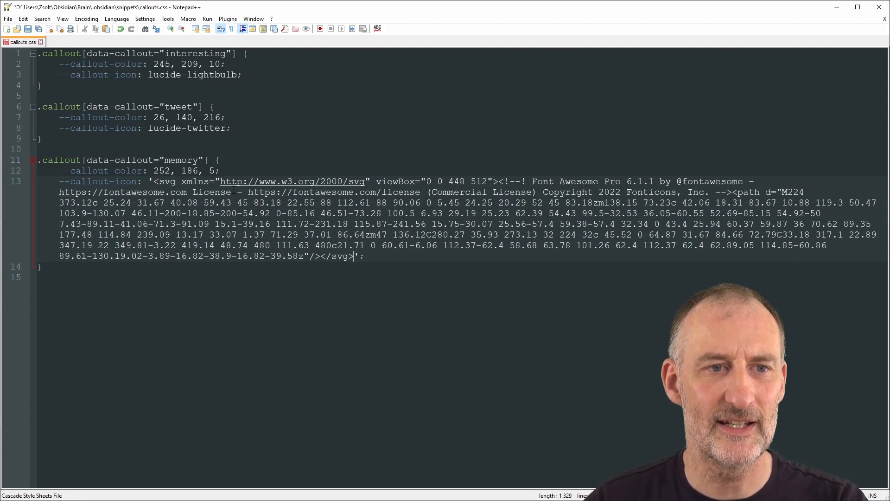
Switch to the Callouts note in Obsidian and check the icon of the Memory callout.
{"action": "key", "text": "alt+Tab"}
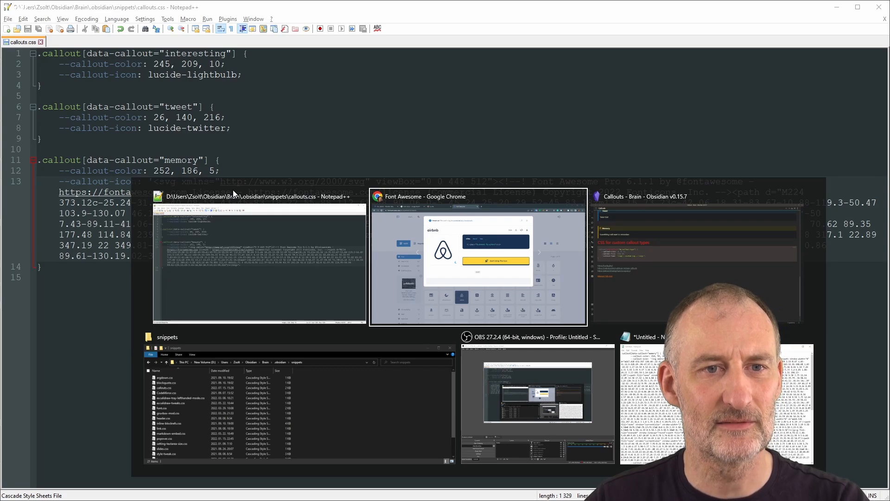
{"action": "key", "text": "alt+Tab"}
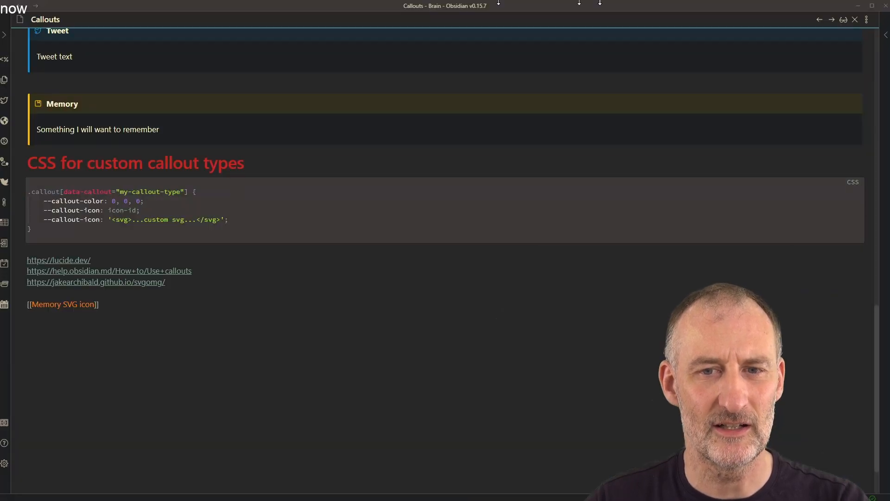
{"action": "left_click", "coordinate": [830, 20]}
{"action": "left_click", "coordinate": [782, 22]}
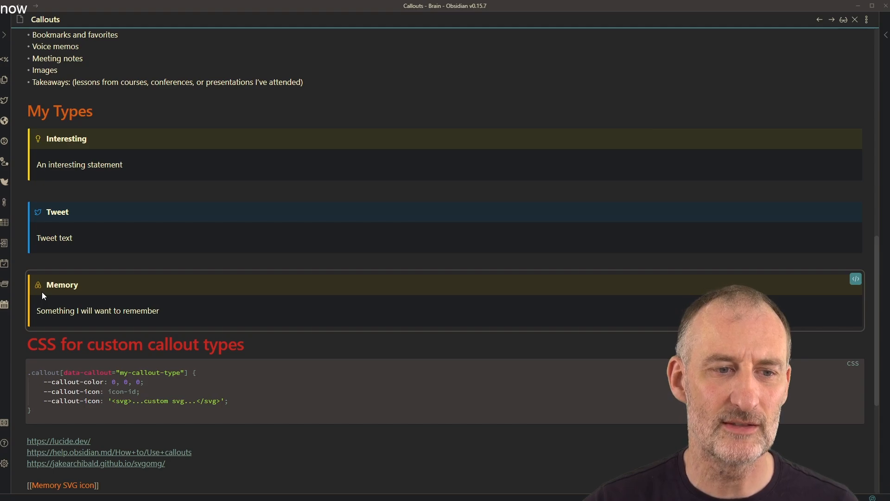
Return to callouts.css in Notepad++ and highlight the opening and closing single quotes around the memory icon's SVG code.
{"action": "key", "text": "alt+Tab"}
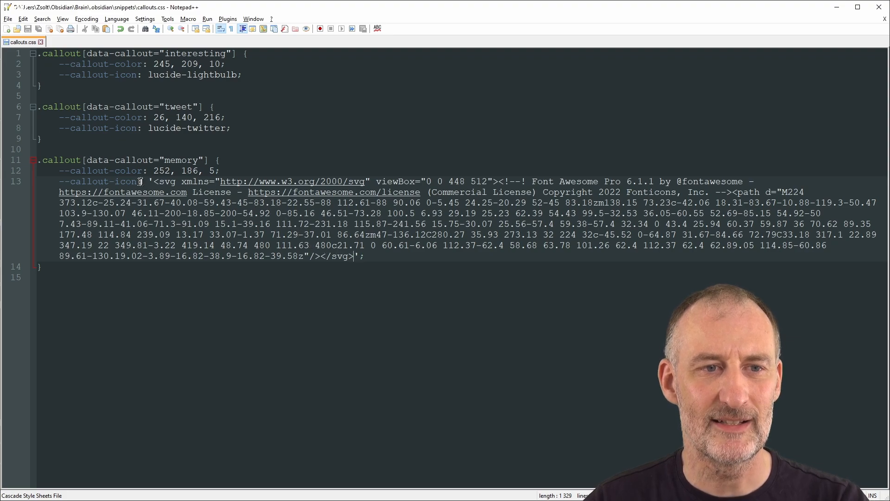
{"action": "left_click_drag", "start_coordinate": [149, 181], "coordinate": [153, 181]}
{"action": "left_click_drag", "start_coordinate": [354, 256], "coordinate": [360, 256]}
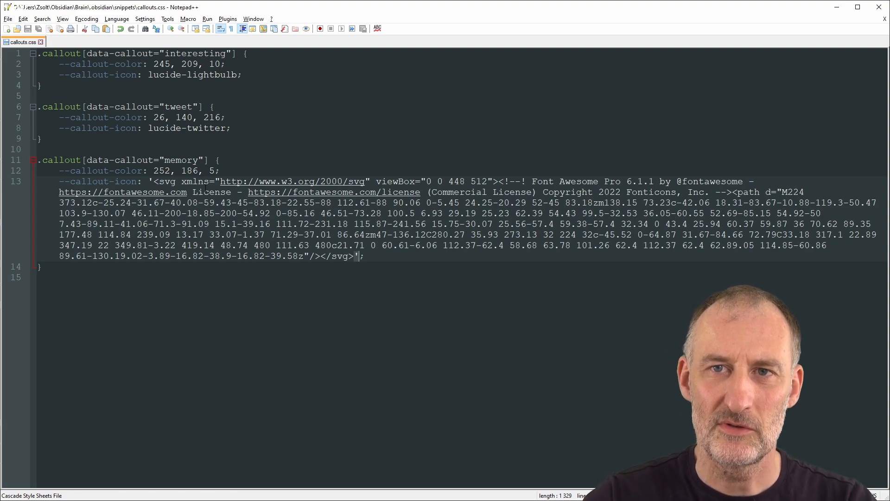
Switch back to Obsidian and open the linked Memory SVG icon drawing in a pane beside the Callouts note.
{"action": "key", "text": "alt+Tab"}
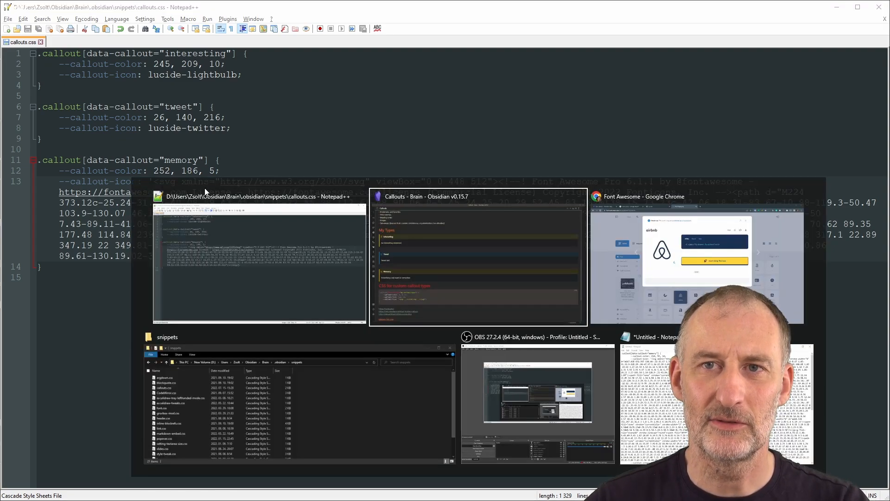
{"action": "key", "text": "alt+Tab"}
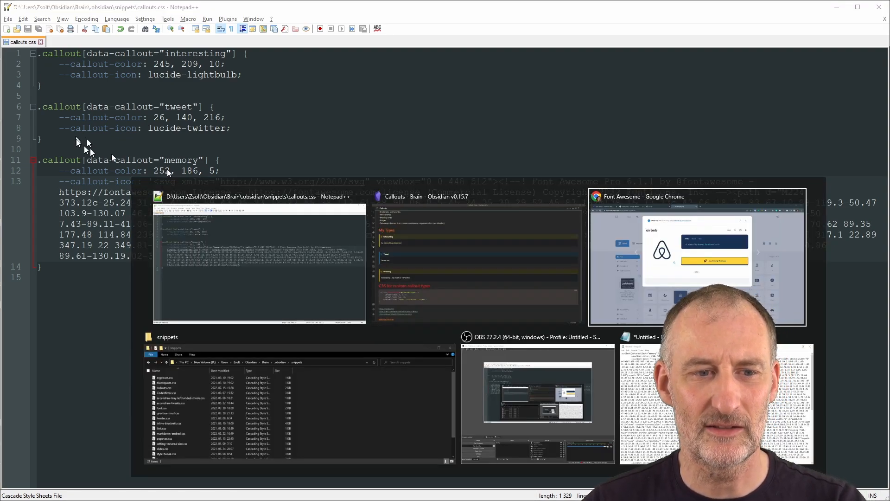
{"action": "left_click", "coordinate": [527, 282]}
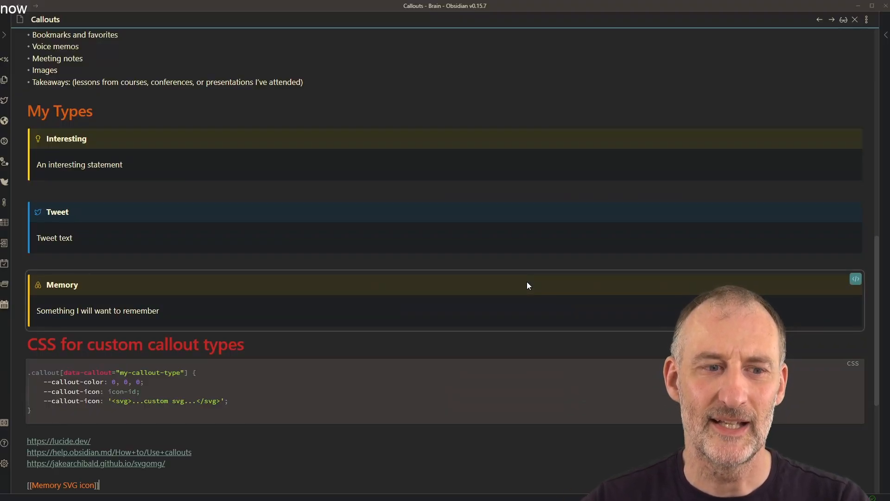
{"action": "left_click", "coordinate": [251, 462]}
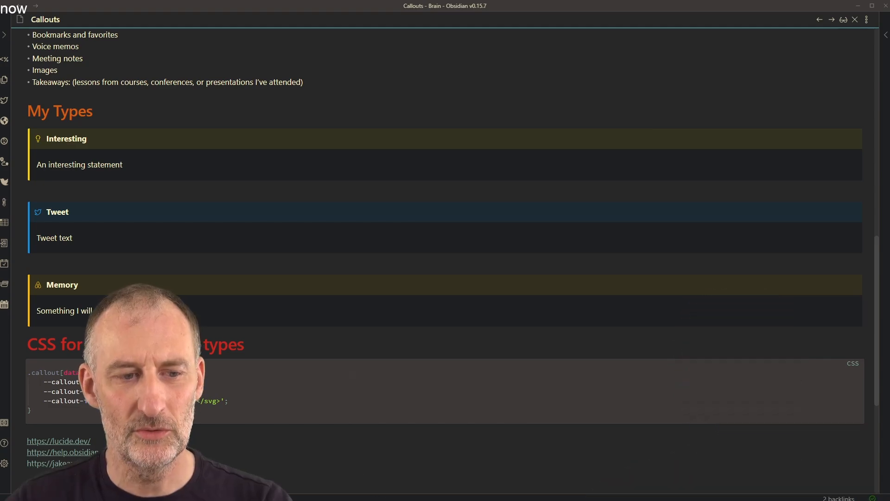
{"action": "left_click", "coordinate": [54, 485], "text": "ctrl"}
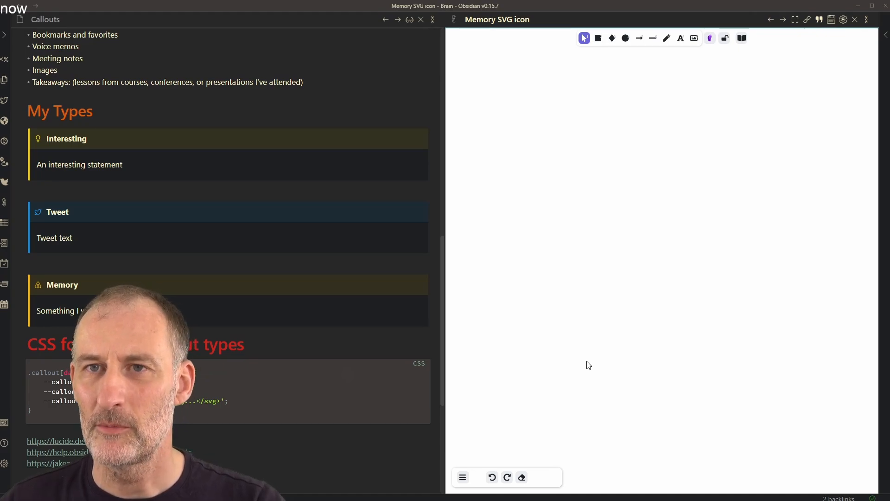
Draw a rectangle about 487 wide by 634 high in the Memory SVG icon drawing and give it sharp edges.
{"action": "key", "text": "r"}
{"action": "left_click_drag", "start_coordinate": [552, 97], "coordinate": [781, 394]}
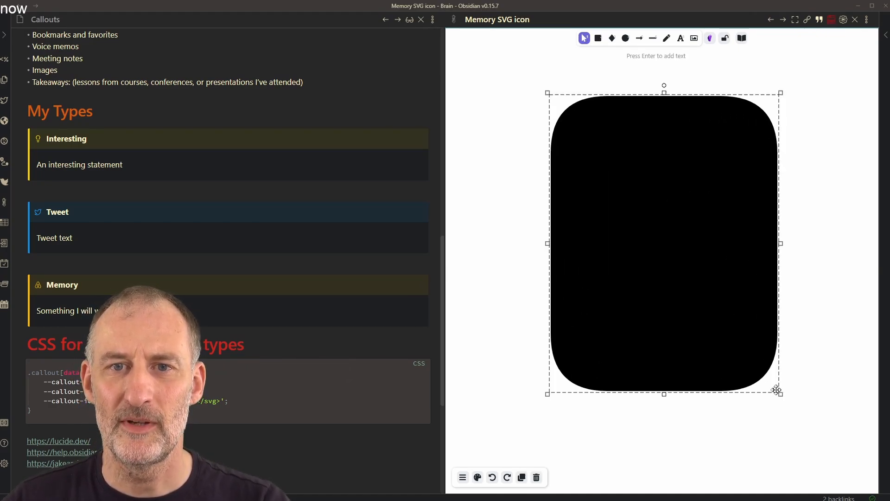
{"action": "left_click", "coordinate": [477, 478]}
{"action": "left_click", "coordinate": [466, 376]}
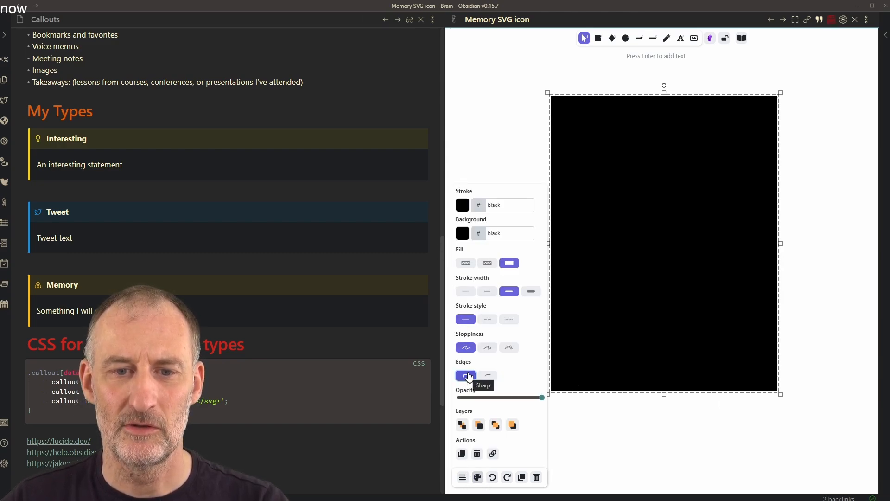
Set the rectangle's background to transparent and its stroke to the thinnest width, and deselect it.
{"action": "left_click", "coordinate": [463, 233]}
{"action": "left_click", "coordinate": [466, 254]}
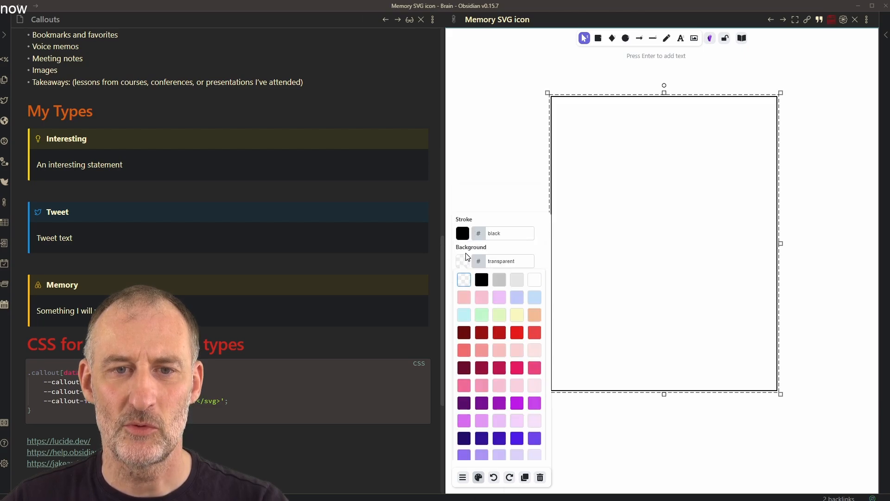
{"action": "left_click", "coordinate": [480, 232]}
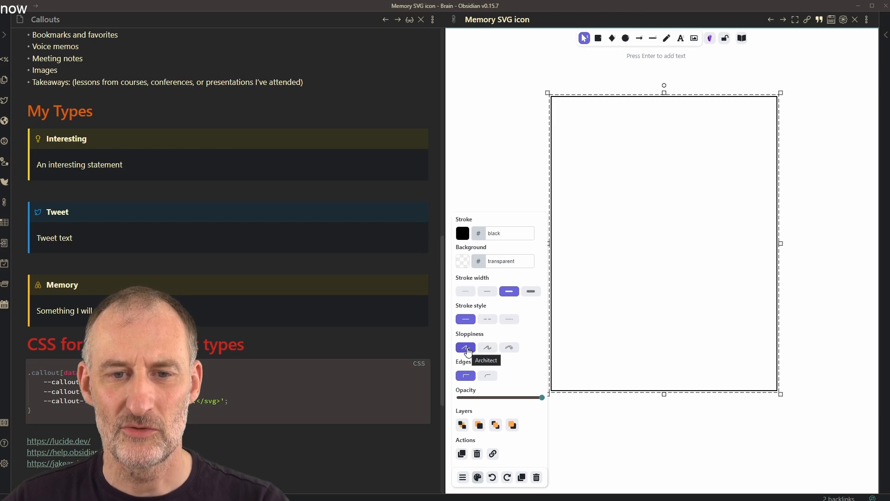
{"action": "left_click", "coordinate": [467, 292]}
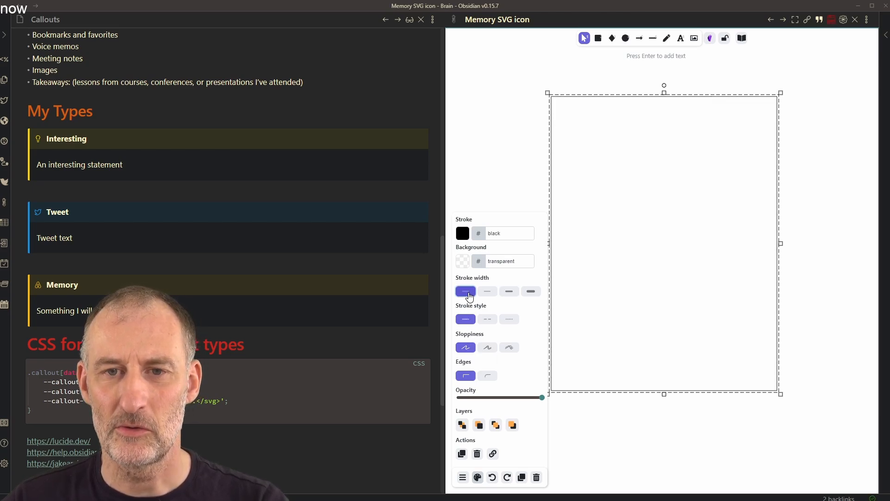
{"action": "left_click", "coordinate": [505, 194]}
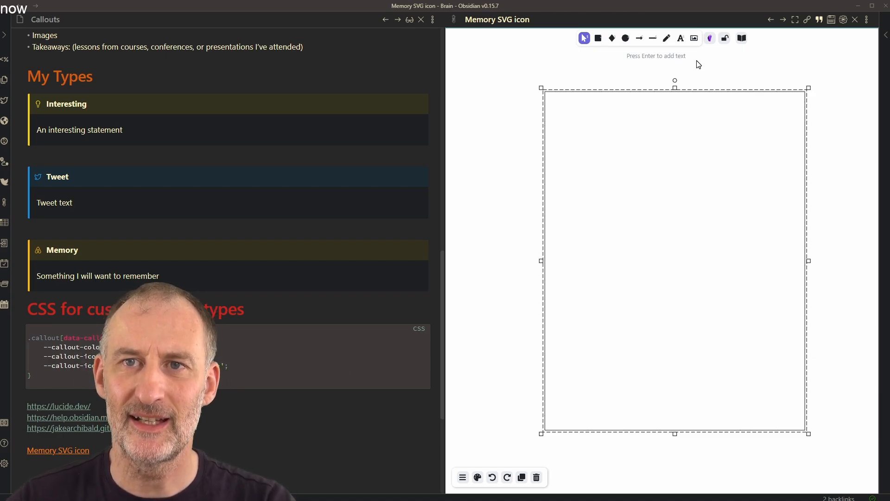
{"action": "left_click", "coordinate": [774, 77]}
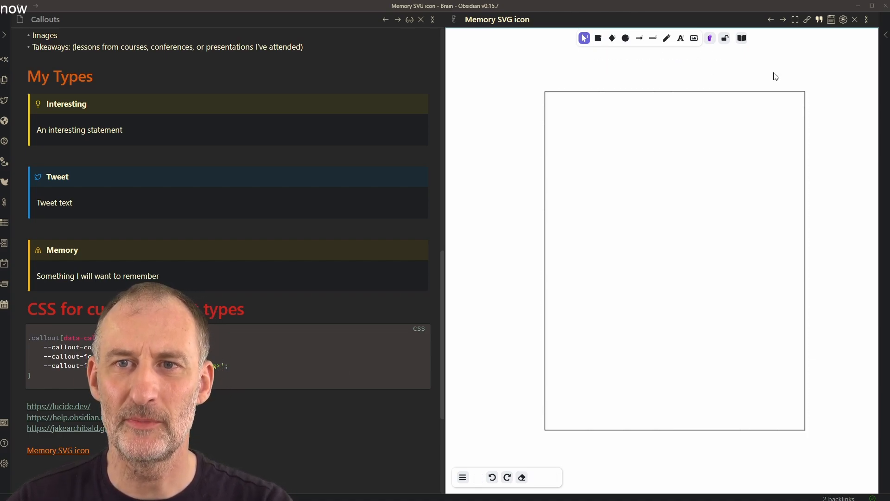
Look up the Set Dimensions script in the Excalidraw script library, view its description, and close the library.
{"action": "left_click", "coordinate": [844, 20]}
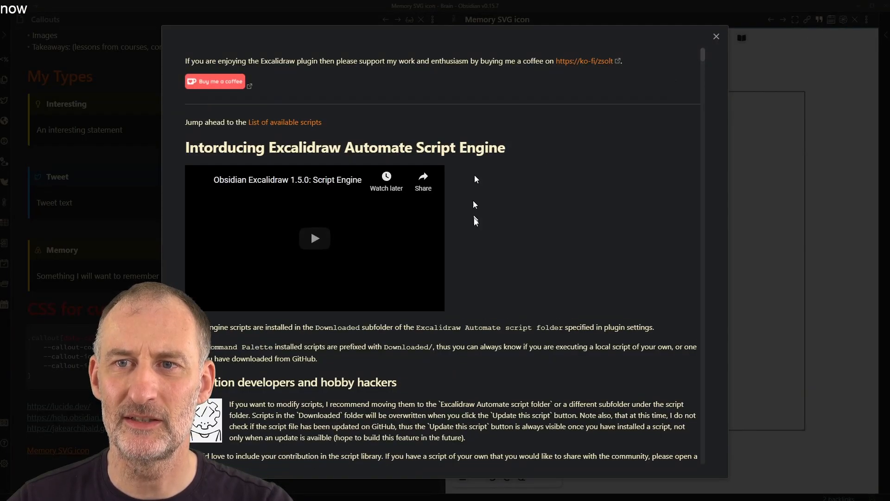
{"action": "scroll", "coordinate": [478, 231], "scroll_direction": "down", "scroll_amount": 8}
{"action": "scroll", "coordinate": [479, 236], "scroll_direction": "down", "scroll_amount": 3}
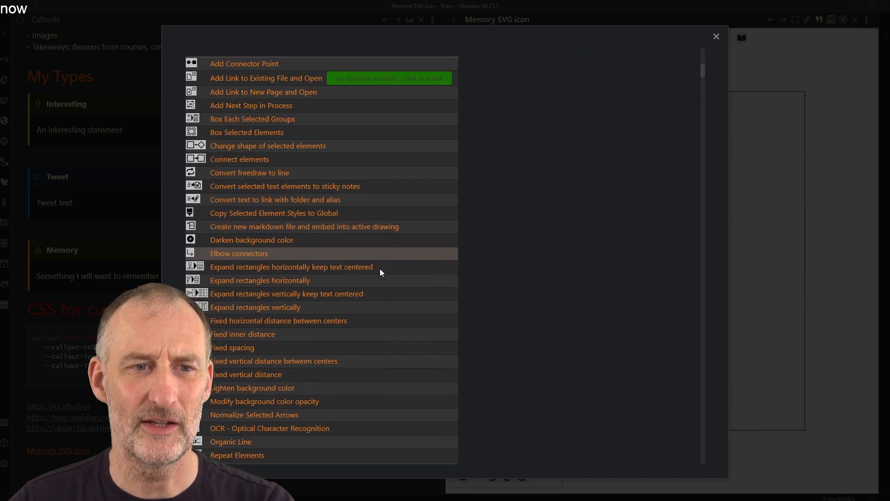
{"action": "scroll", "coordinate": [235, 204], "scroll_direction": "down", "scroll_amount": 2}
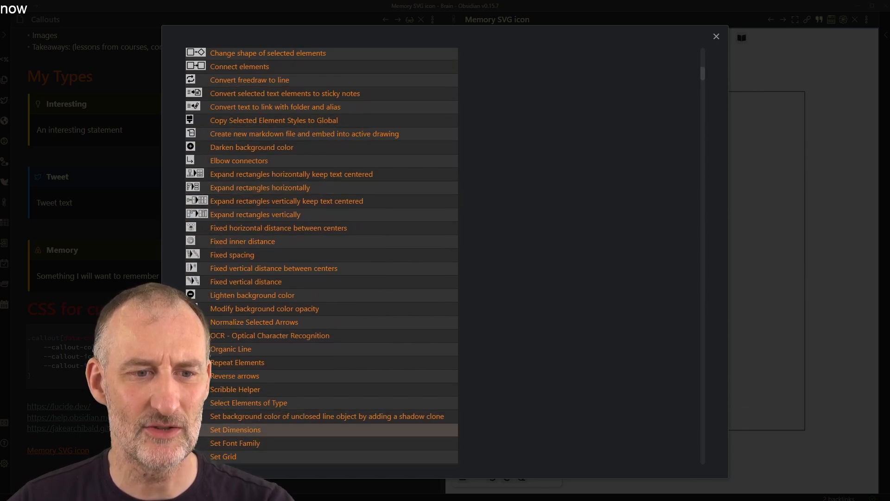
{"action": "left_click", "coordinate": [222, 430]}
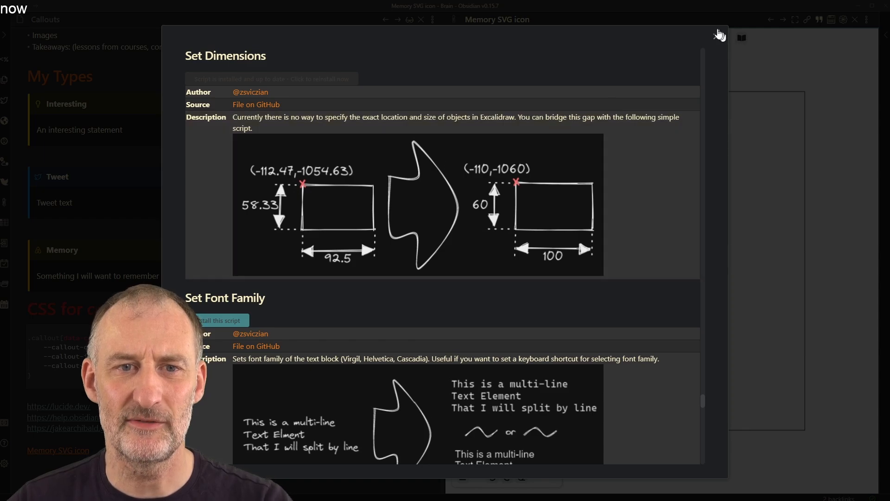
{"action": "left_click", "coordinate": [716, 36]}
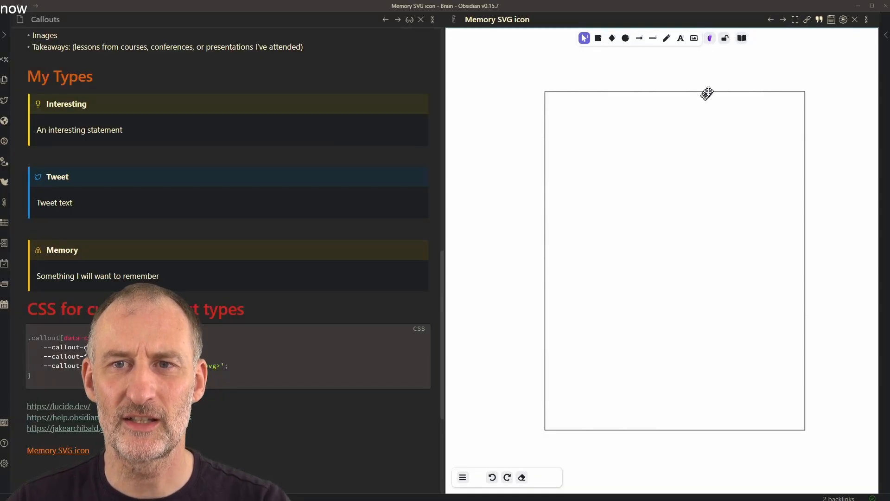
Run the Set Dimensions script on the rectangle, setting its width and height to 512 and keeping its position.
{"action": "left_click", "coordinate": [707, 92]}
{"action": "left_click", "coordinate": [710, 38]}
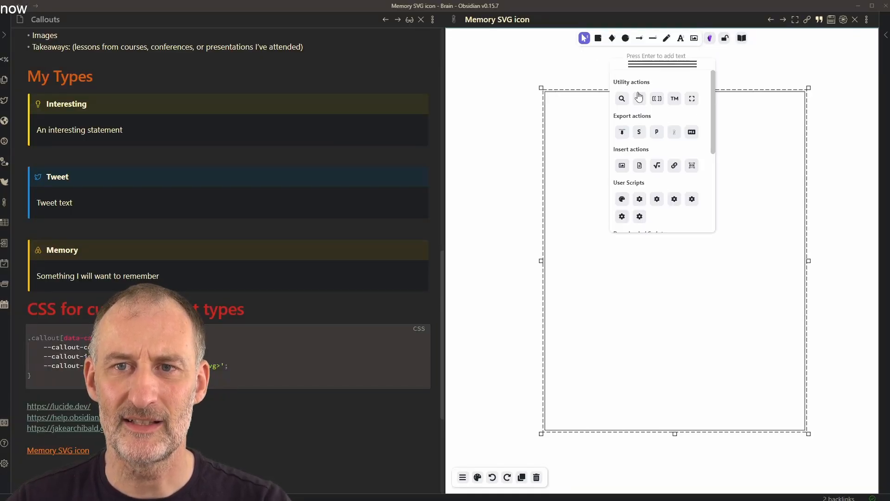
{"action": "scroll", "coordinate": [652, 181], "scroll_direction": "down", "scroll_amount": 3}
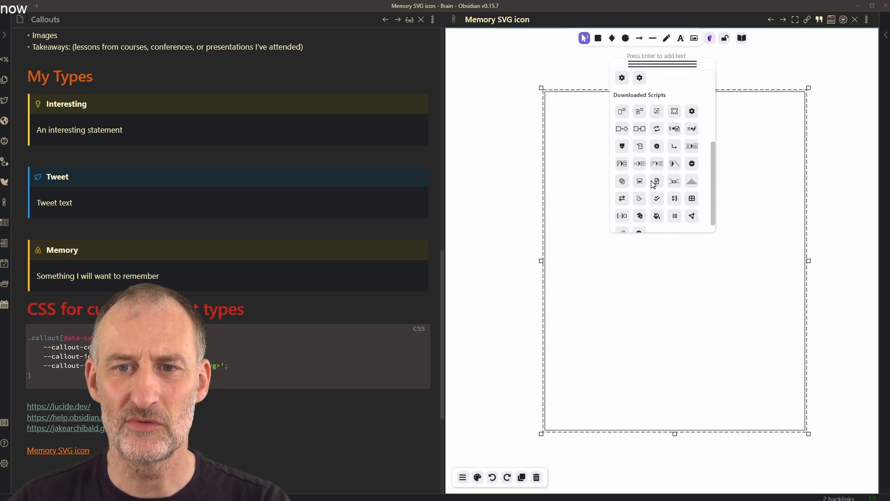
{"action": "left_click", "coordinate": [674, 198]}
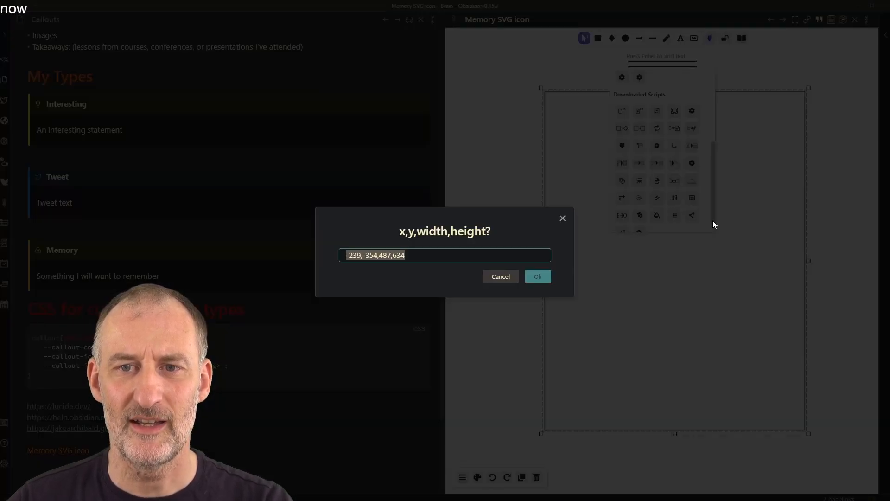
{"action": "key", "text": "Right"}
{"action": "key", "text": "Left"}
{"action": "key", "text": "Left"}
{"action": "key", "text": "Left"}
{"action": "key", "text": "Left"}
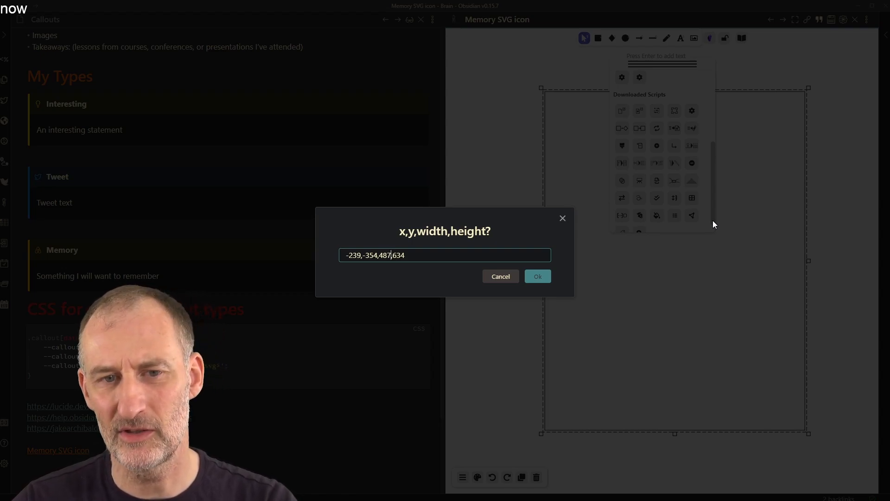
{"action": "key", "text": "BackSpace"}
{"action": "key", "text": "BackSpace"}
{"action": "key", "text": "BackSpace"}
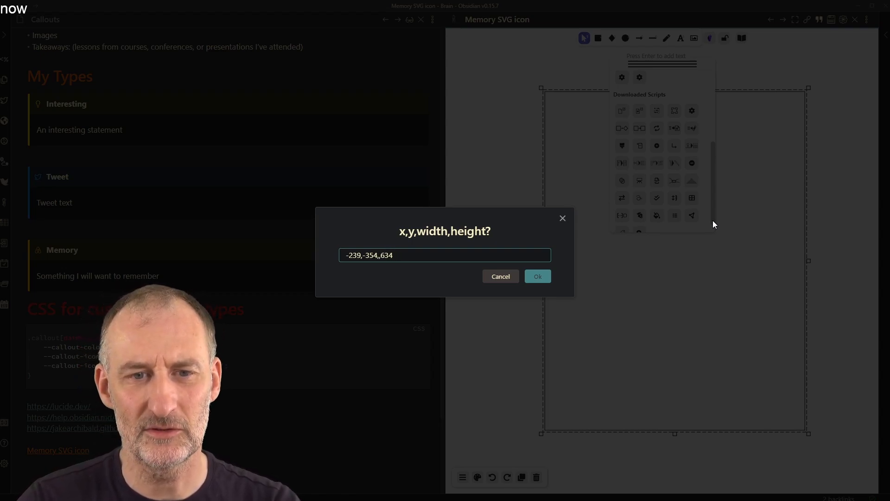
{"action": "type", "text": "512"}
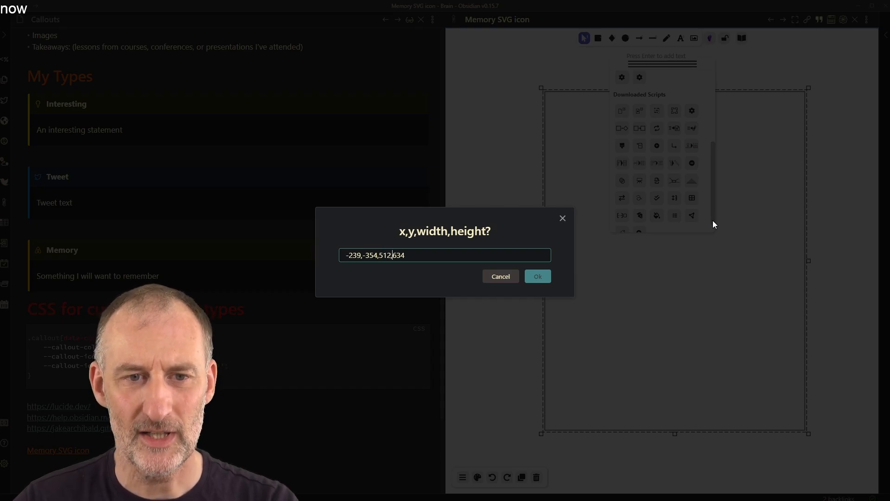
{"action": "key", "text": "shift+End"}
{"action": "type", "text": "51"}
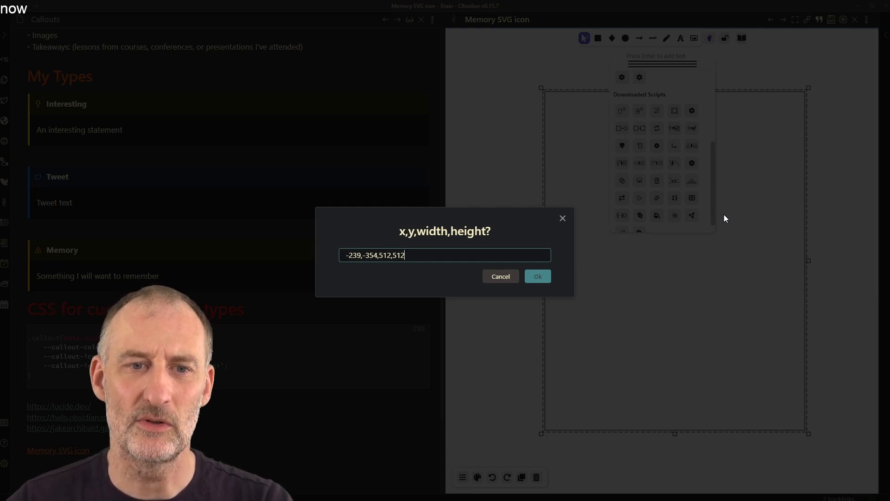
{"action": "left_click", "coordinate": [537, 277]}
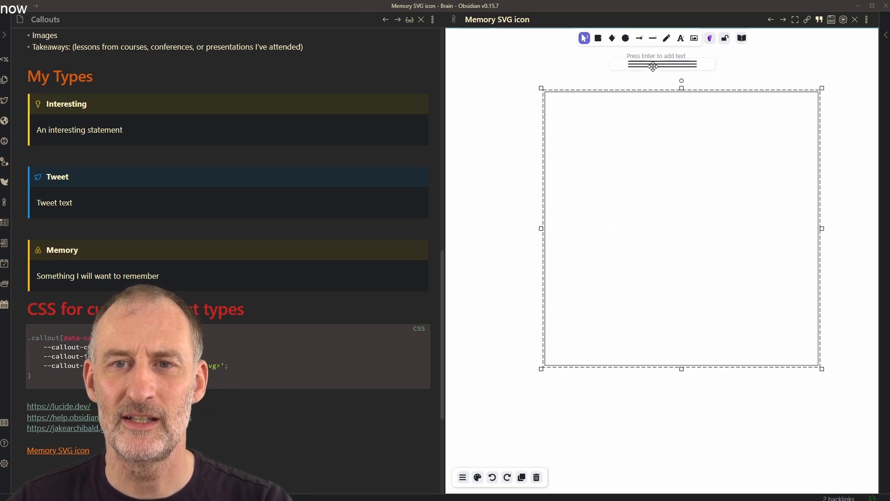
Move the collapsed floating tools panel away from the drawing and lock the 512 by 512 rectangle.
{"action": "left_click_drag", "start_coordinate": [649, 61], "coordinate": [517, 54]}
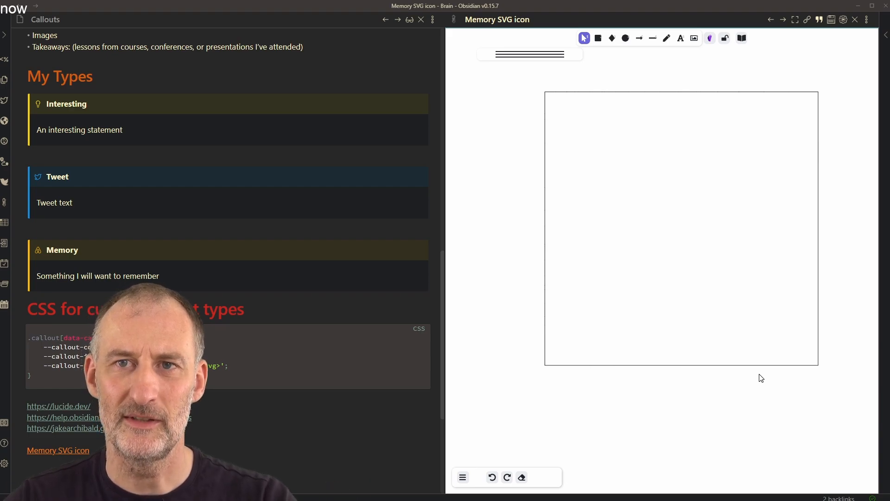
{"action": "right_click", "coordinate": [818, 291]}
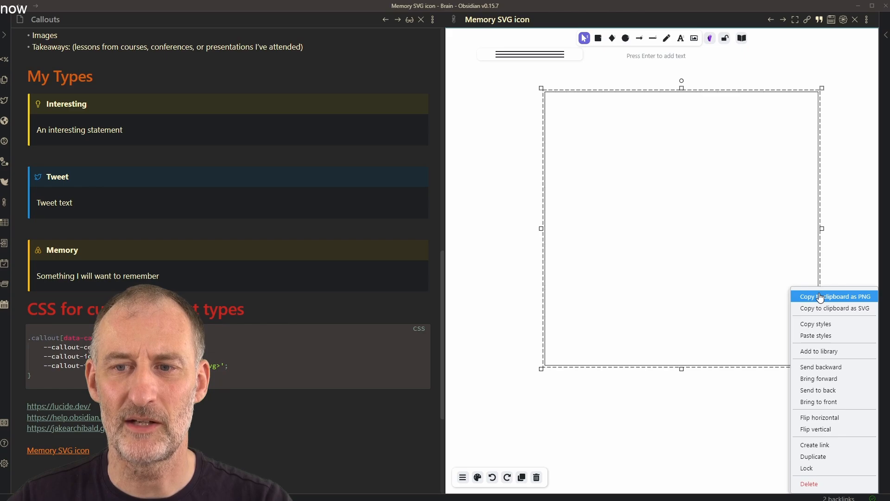
{"action": "left_click", "coordinate": [848, 468]}
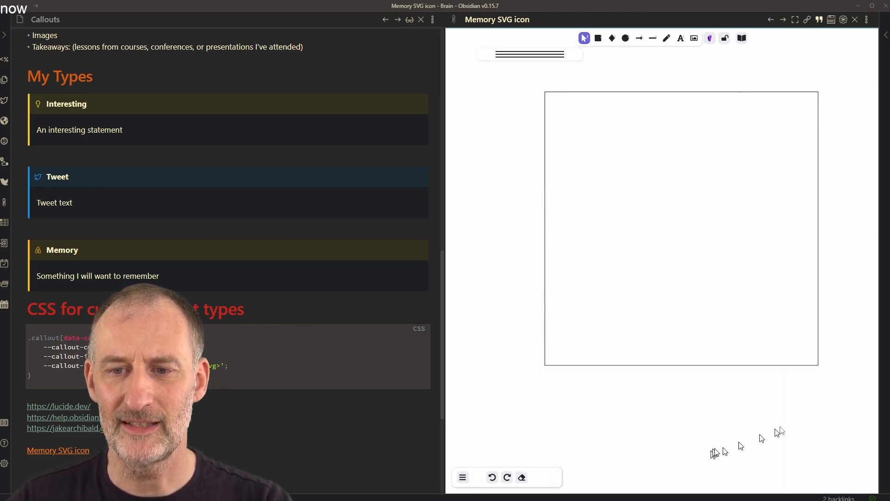
{"action": "left_click_drag", "start_coordinate": [785, 424], "coordinate": [607, 315]}
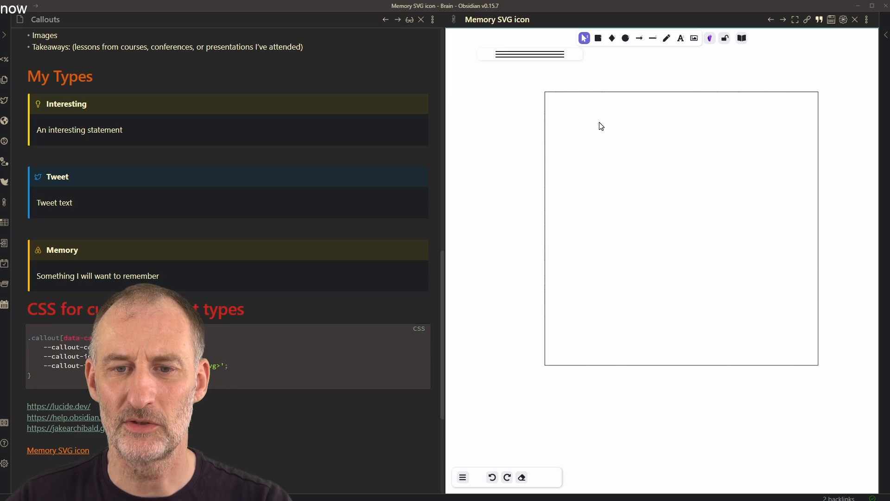
Insert the black book icon with a white heart from the personal library inside the locked rectangle.
{"action": "left_click", "coordinate": [745, 42]}
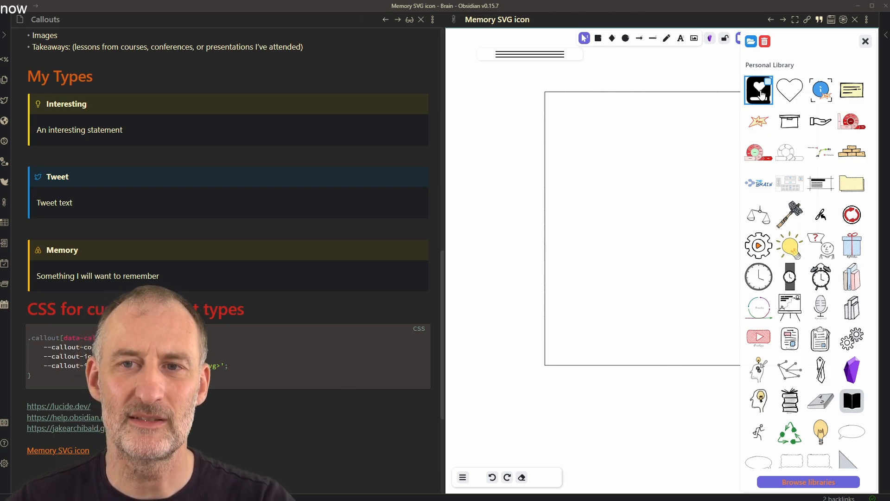
{"action": "left_click_drag", "start_coordinate": [762, 94], "coordinate": [711, 207]}
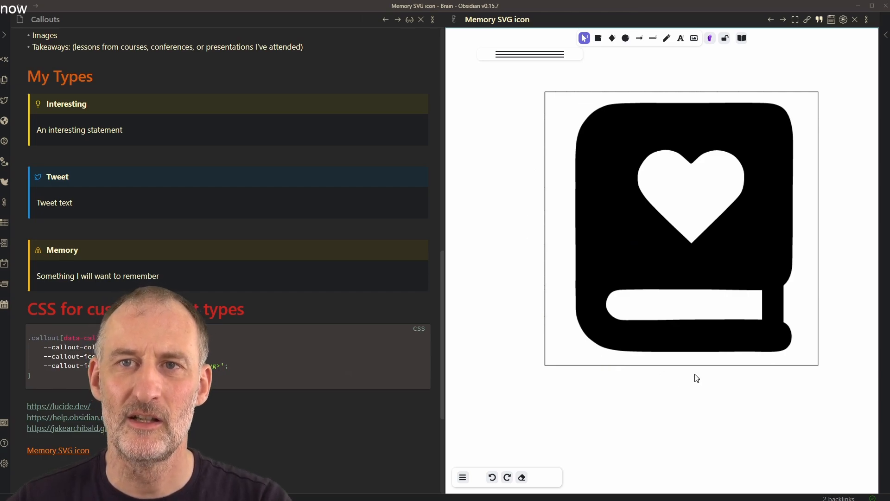
Open the Memory SVG icon drawing as Markdown and add excalidraw-export-svgpadding: 0 to its front matter, below the tags line.
{"action": "left_click", "coordinate": [867, 20]}
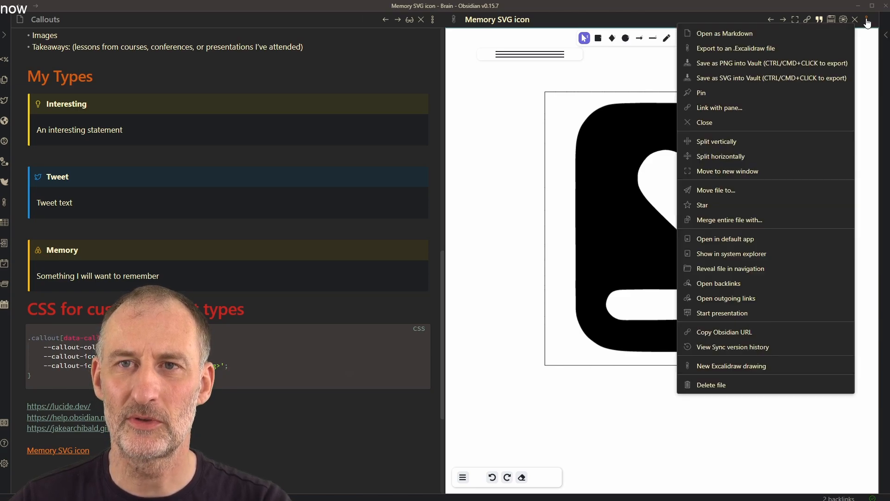
{"action": "left_click", "coordinate": [744, 33]}
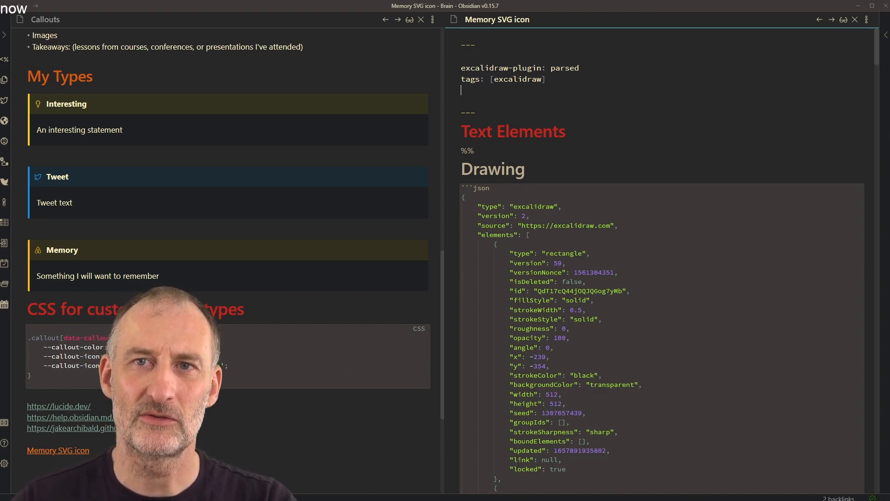
{"action": "type", "text": "exca"}
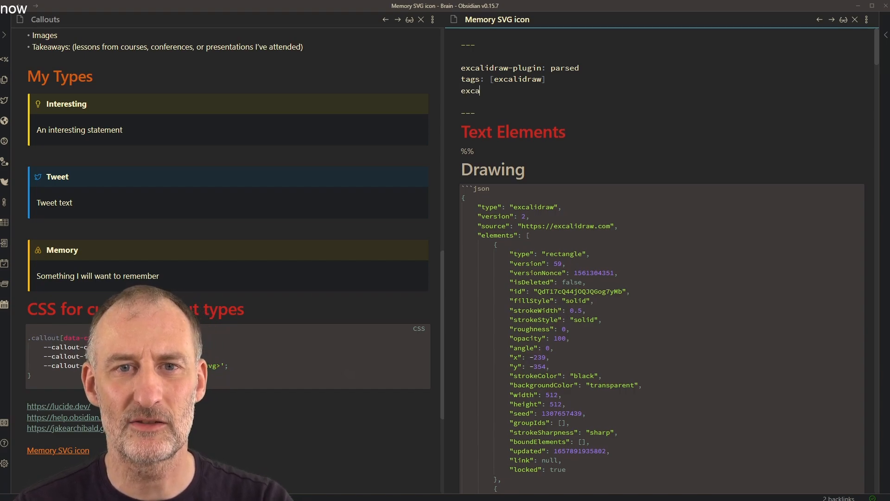
{"action": "type", "text": "lidartaw"}
{"action": "key", "text": "BackSpace"}
{"action": "key", "text": "BackSpace"}
{"action": "type", "text": "aw"}
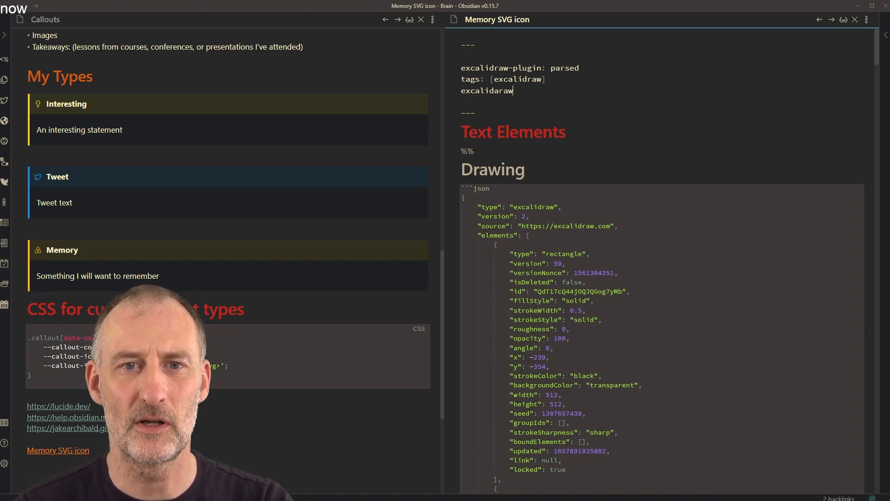
{"action": "key", "text": "BackSpace"}
{"action": "key", "text": "BackSpace"}
{"action": "key", "text": "BackSpace"}
{"action": "type", "text": "raw-"}
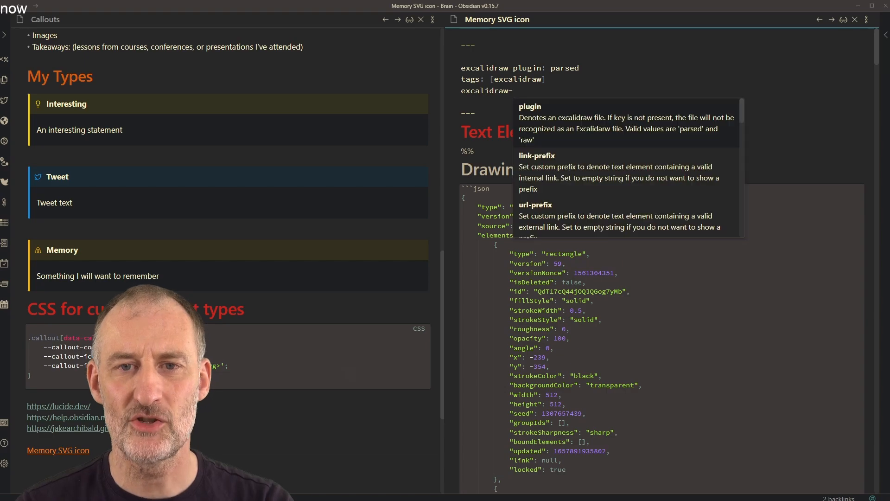
{"action": "type", "text": "svg"}
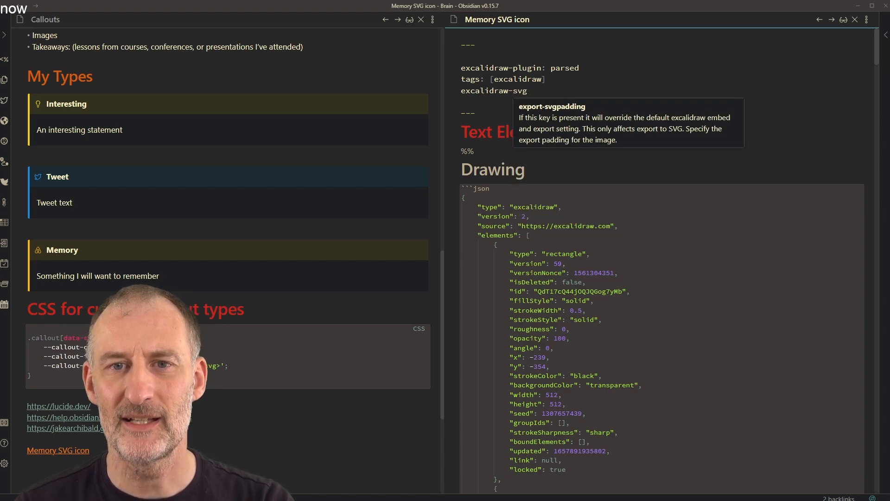
{"action": "key", "text": "Return"}
{"action": "type", "text": "5"}
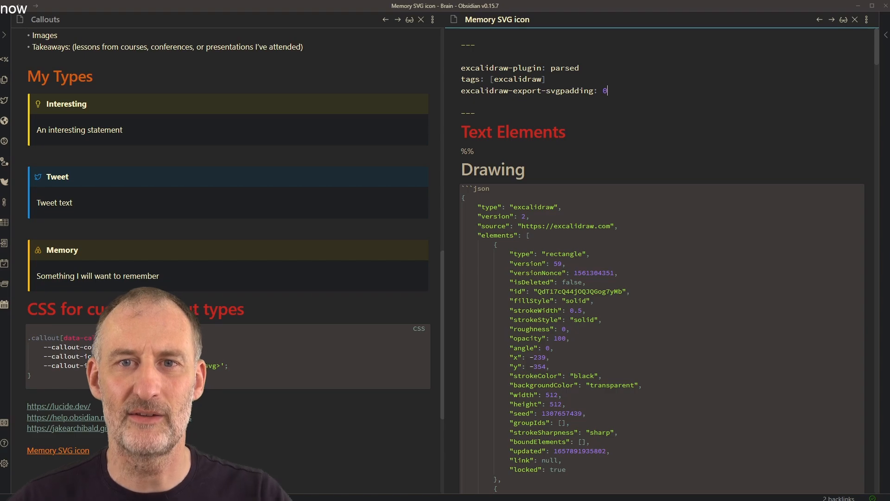
Add excalidraw-export-transparent: true on a new front matter line below the SVG padding setting.
{"action": "key", "text": "Return"}
{"action": "type", "text": "exc"}
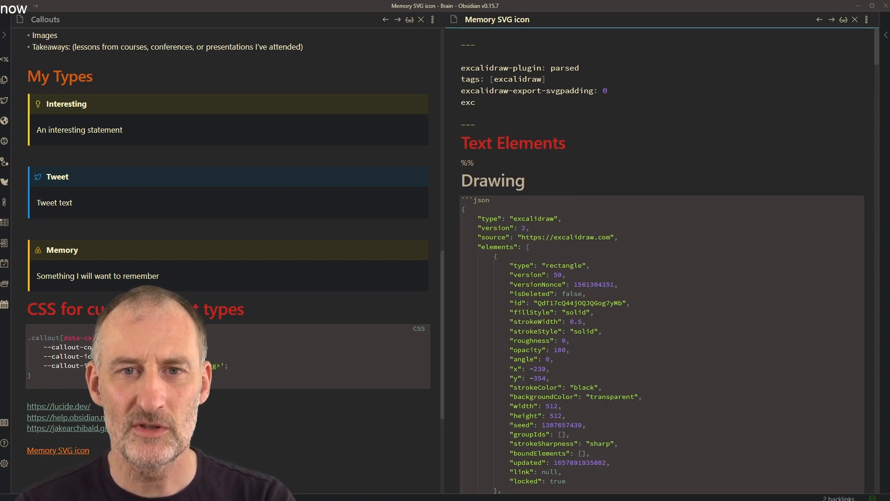
{"action": "type", "text": "alidraw-e"}
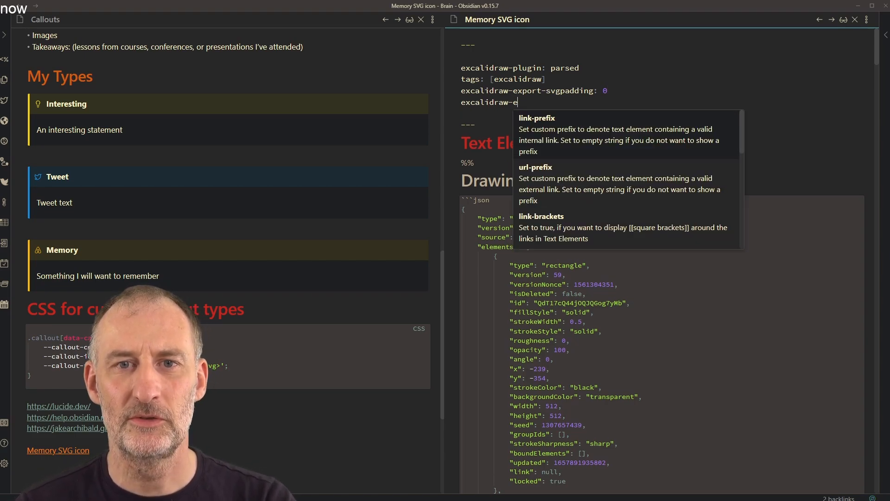
{"action": "key", "text": "BackSpace"}
{"action": "type", "text": "tra"}
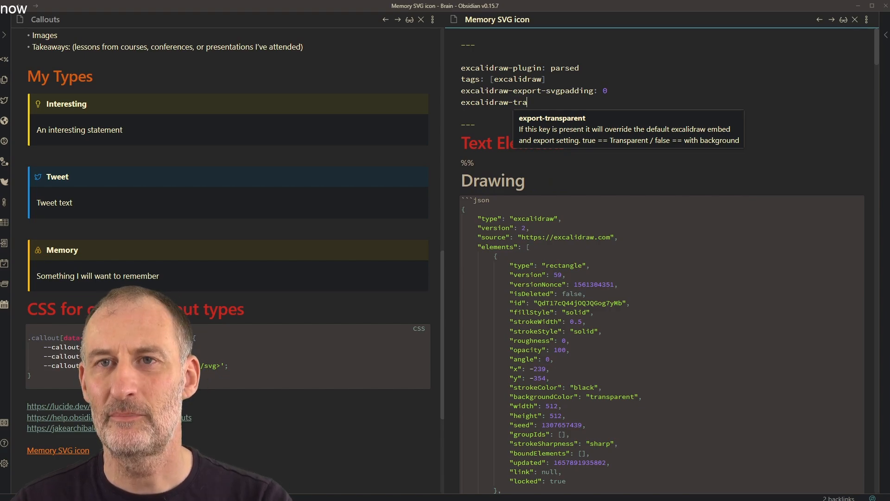
{"action": "key", "text": "Return"}
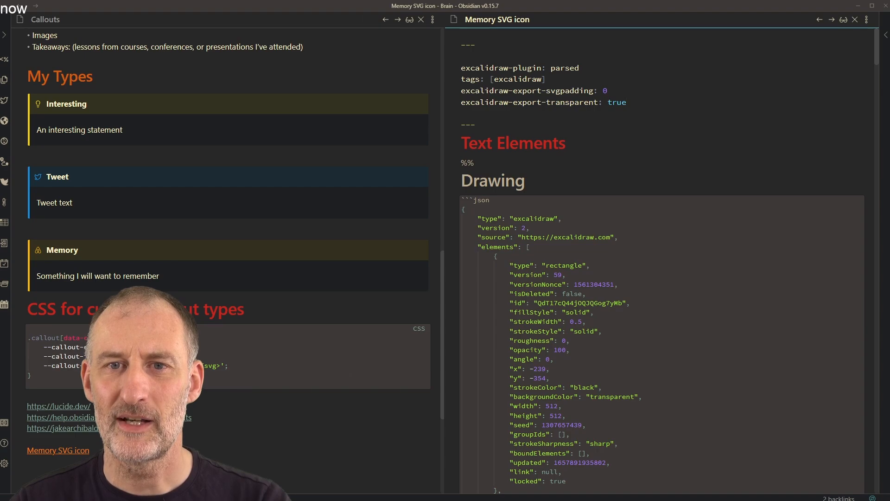
Add excalidraw-export-dark: false on a new front matter line below the transparency setting.
{"action": "key", "text": "Return"}
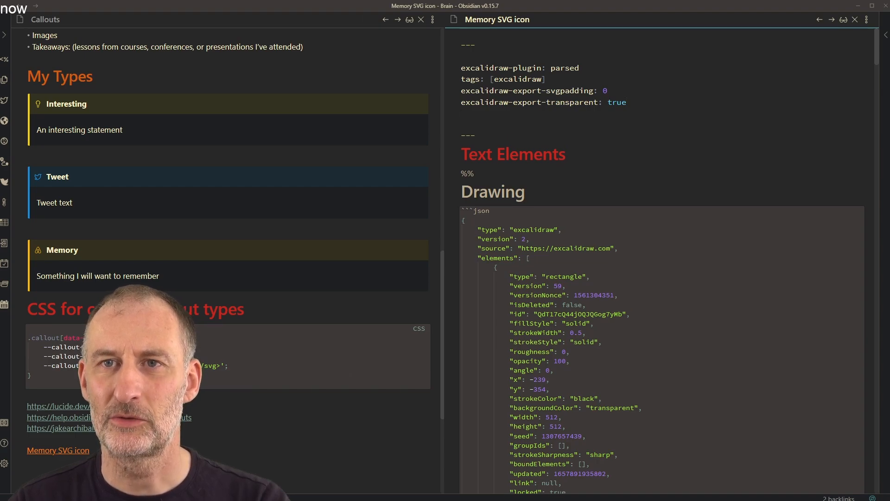
{"action": "type", "text": "excalidraw"}
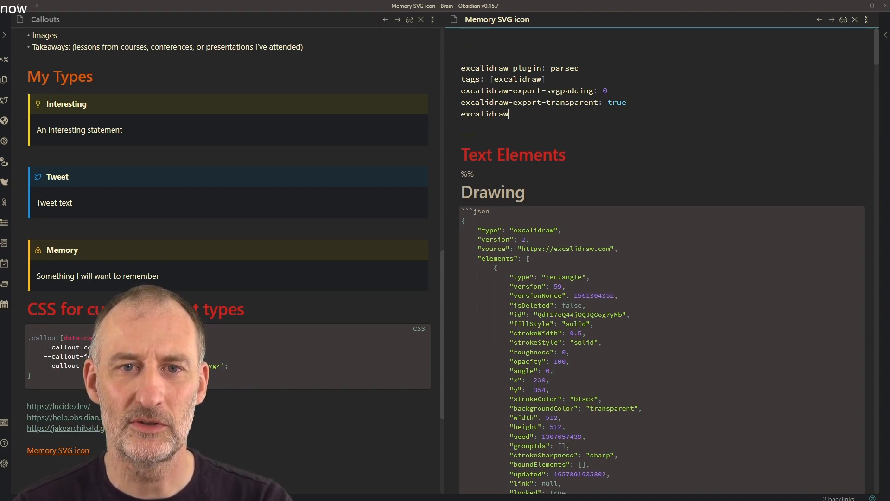
{"action": "type", "text": "-ex"}
{"action": "key", "text": "Down"}
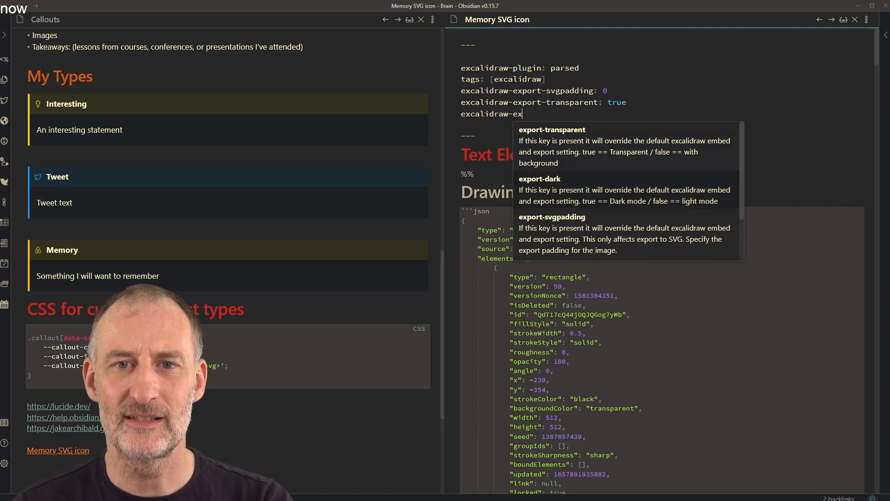
{"action": "key", "text": "Return"}
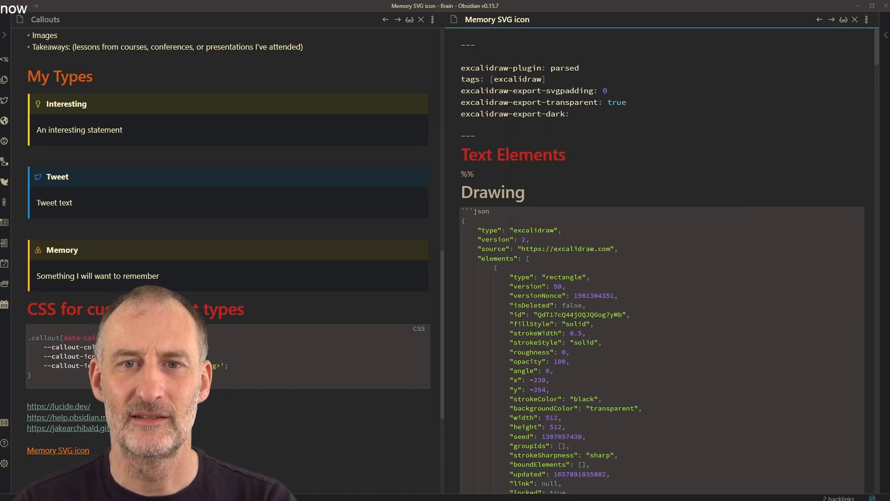
{"action": "type", "text": "false"}
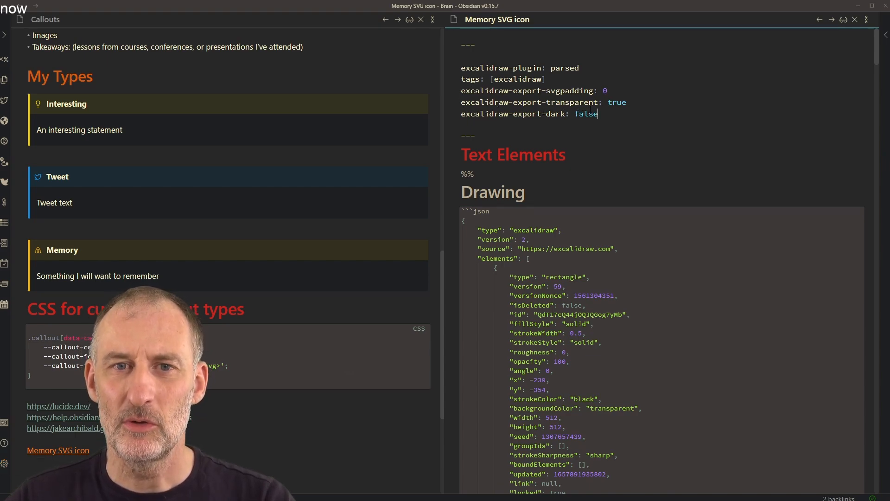
Reopen the Memory SVG icon file as an Excalidraw drawing and save it as an SVG into the vault.
{"action": "left_click", "coordinate": [866, 19]}
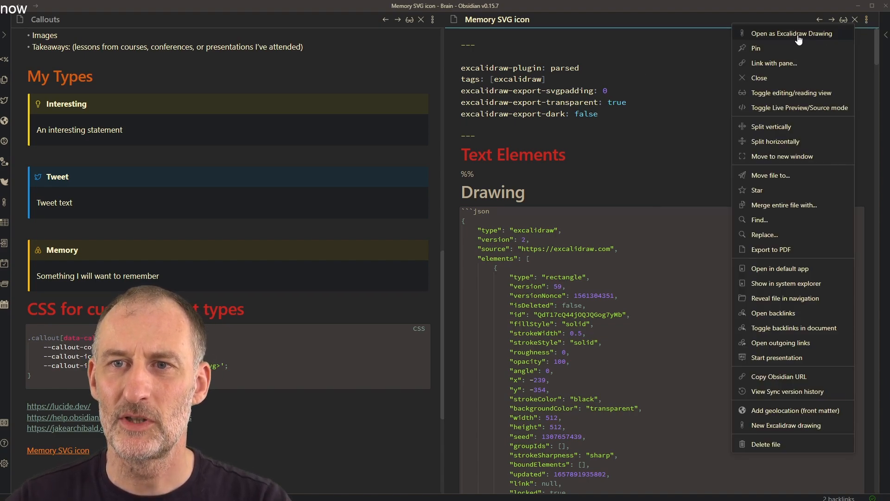
{"action": "left_click", "coordinate": [798, 39]}
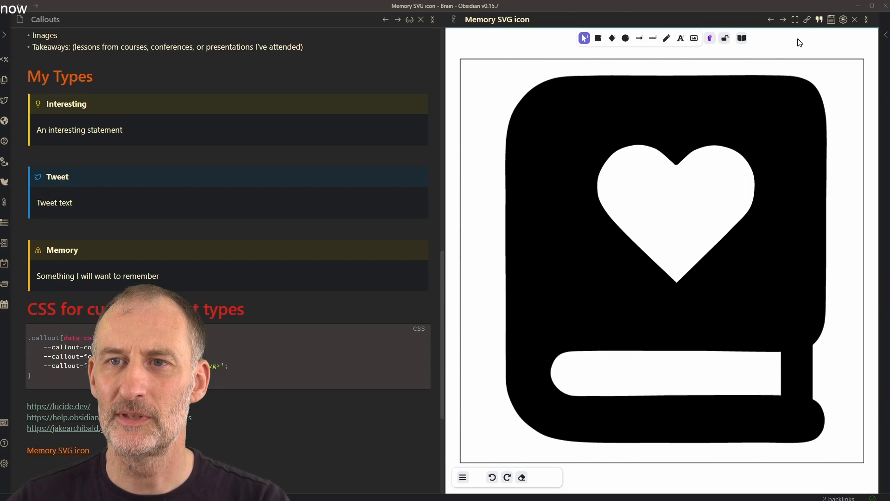
{"action": "left_click", "coordinate": [867, 20]}
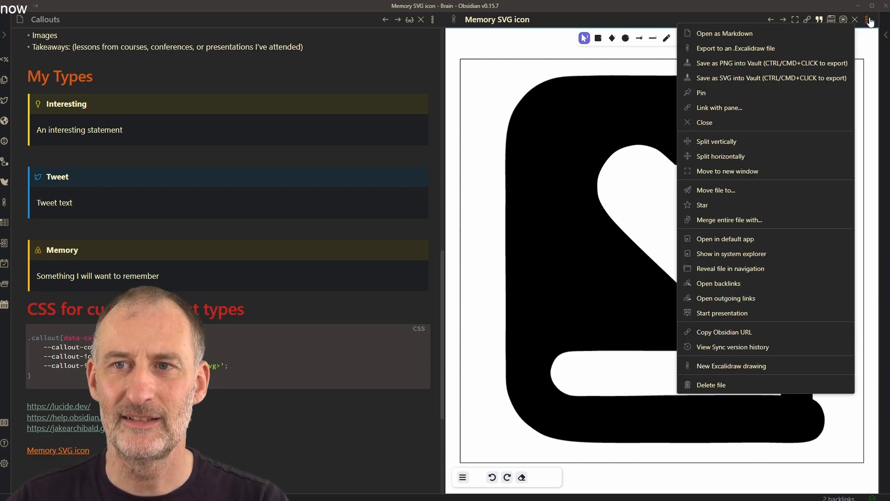
{"action": "left_click", "coordinate": [748, 78]}
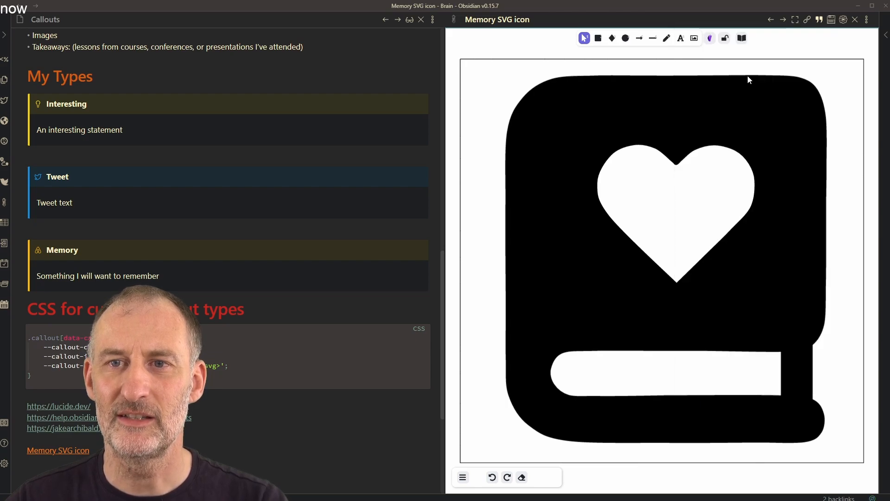
Show the drawing's folder in File Explorer, select Memory SVG icon.svg, and move the window out of the way.
{"action": "left_click", "coordinate": [867, 19]}
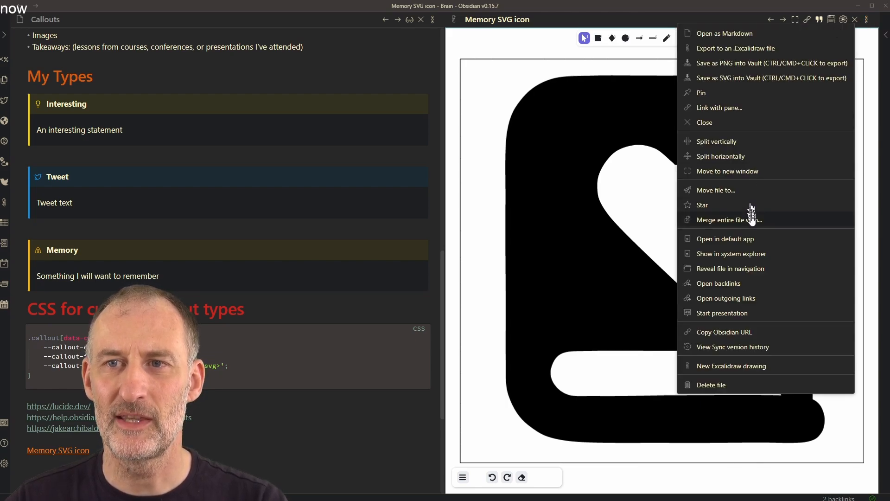
{"action": "left_click", "coordinate": [748, 255]}
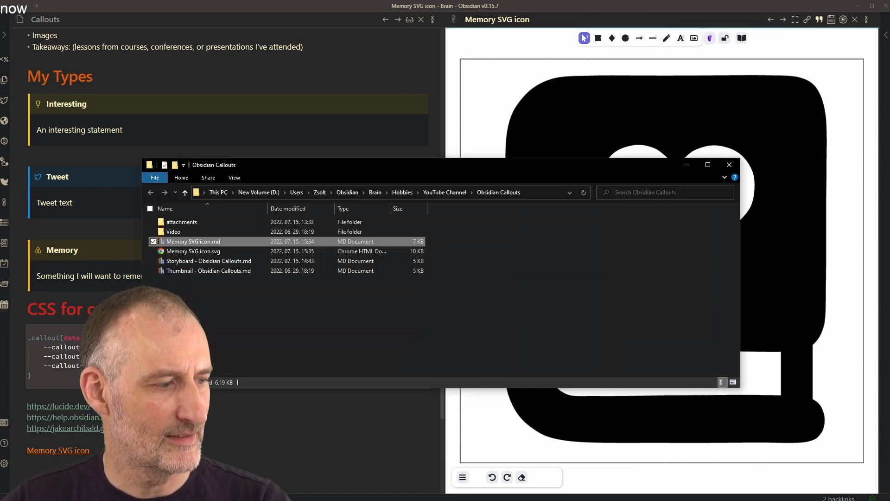
{"action": "left_click", "coordinate": [277, 307]}
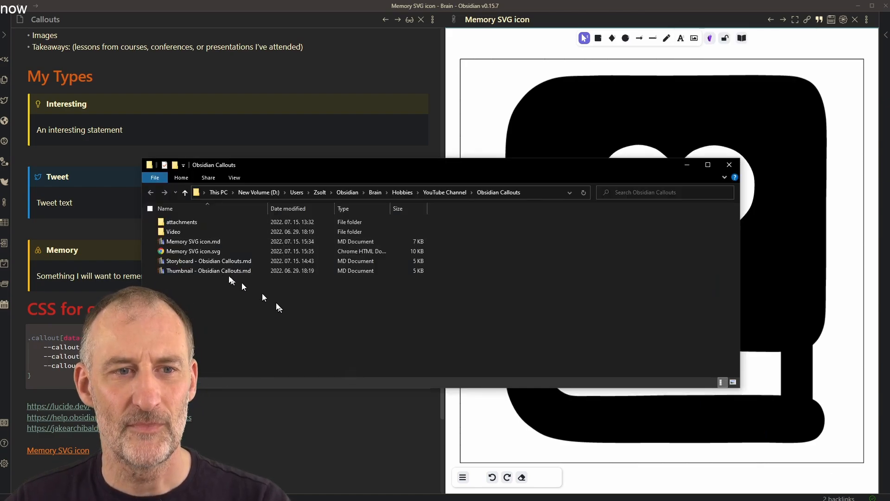
{"action": "left_click", "coordinate": [207, 253]}
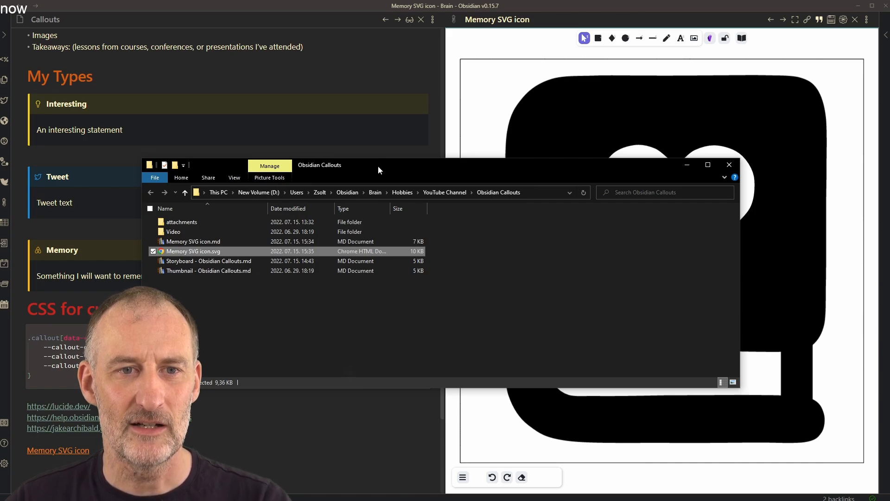
{"action": "left_click_drag", "start_coordinate": [377, 165], "coordinate": [889, 285]}
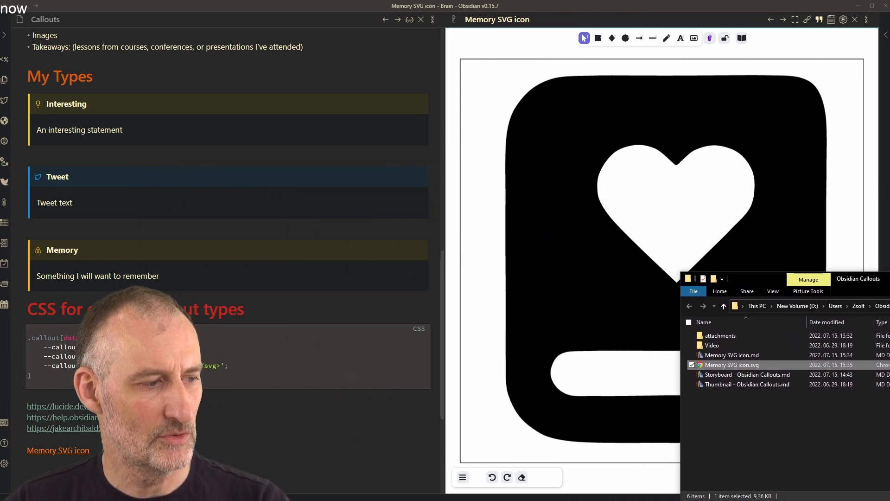
Switch to Notepad++, open Memory SVG icon.svg there from File Explorer, and look through its code from start to end.
{"action": "key", "text": "alt+Tab"}
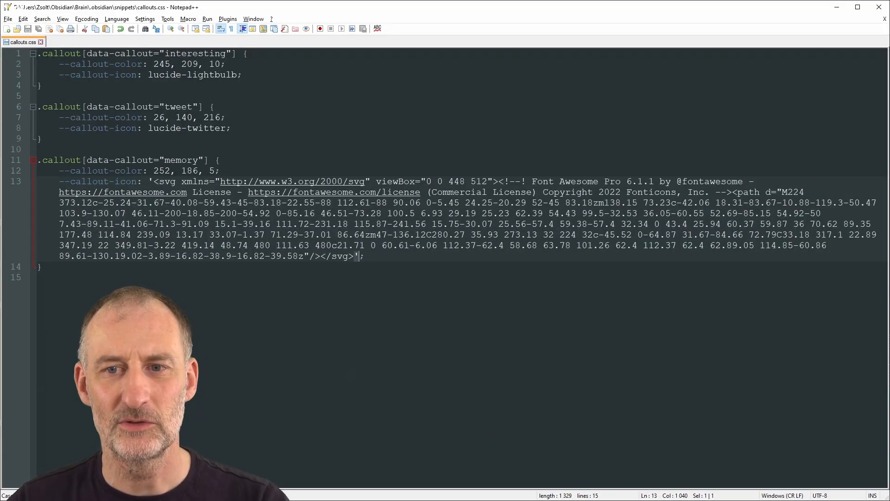
{"action": "key", "text": "alt+Tab"}
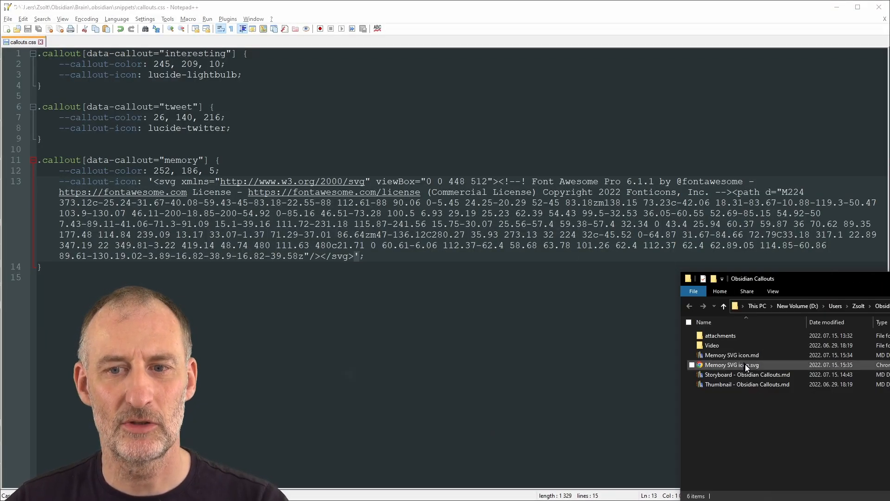
{"action": "left_click_drag", "start_coordinate": [747, 367], "coordinate": [358, 43]}
{"action": "scroll", "coordinate": [481, 209], "scroll_direction": "down", "scroll_amount": 12}
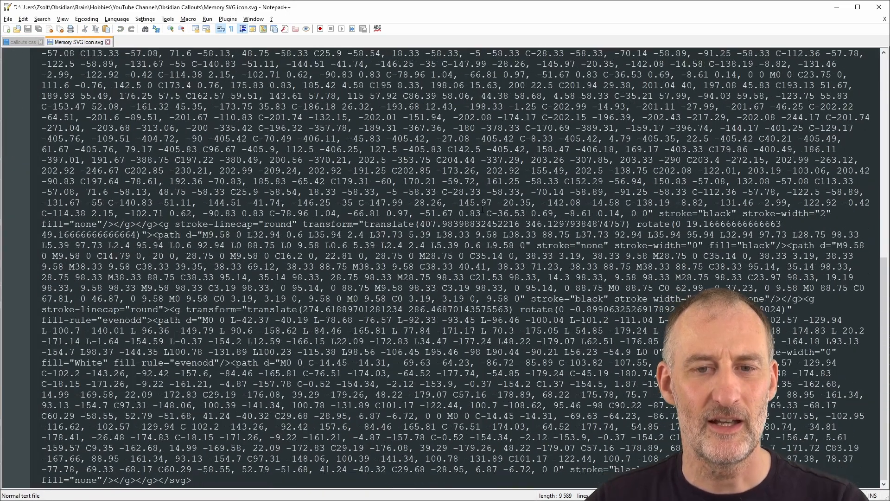
{"action": "scroll", "coordinate": [482, 210], "scroll_direction": "up", "scroll_amount": 12}
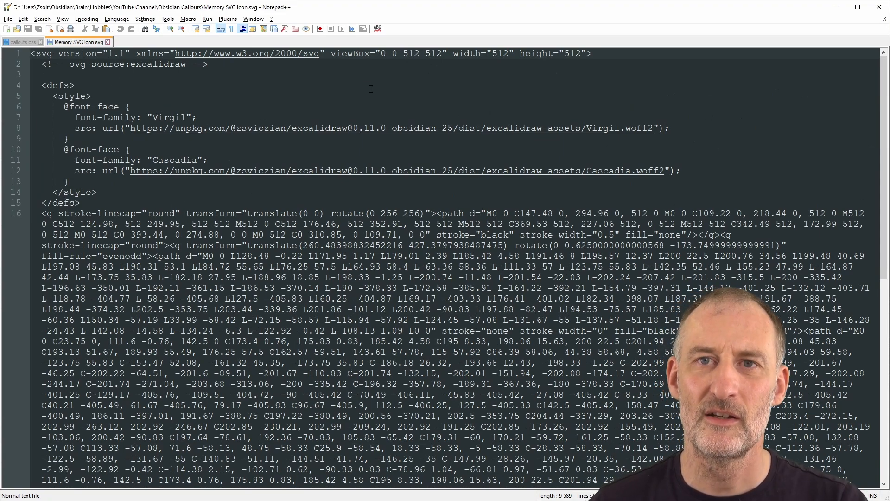
Close Memory SVG icon.svg in Notepad++, switch to Obsidian, and open the SVGOMG link from the Callouts note in the browser.
{"action": "left_click", "coordinate": [108, 42]}
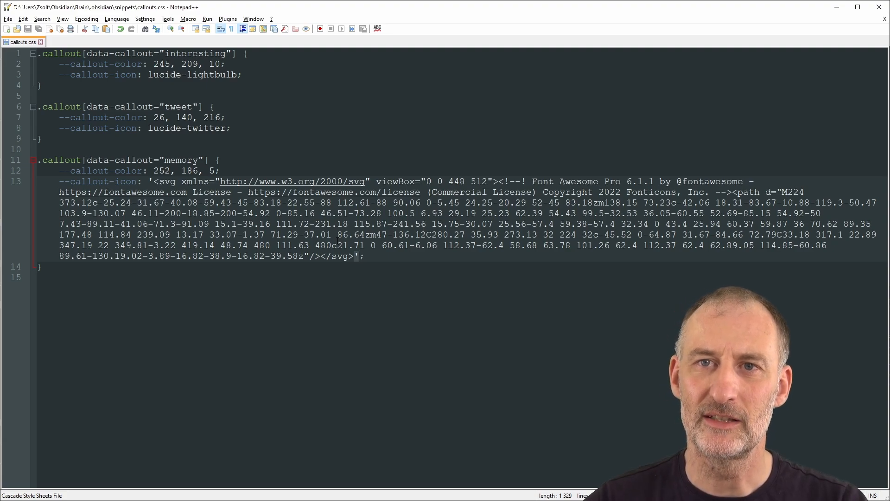
{"action": "key", "text": "alt+Tab"}
{"action": "key", "text": "alt+Tab"}
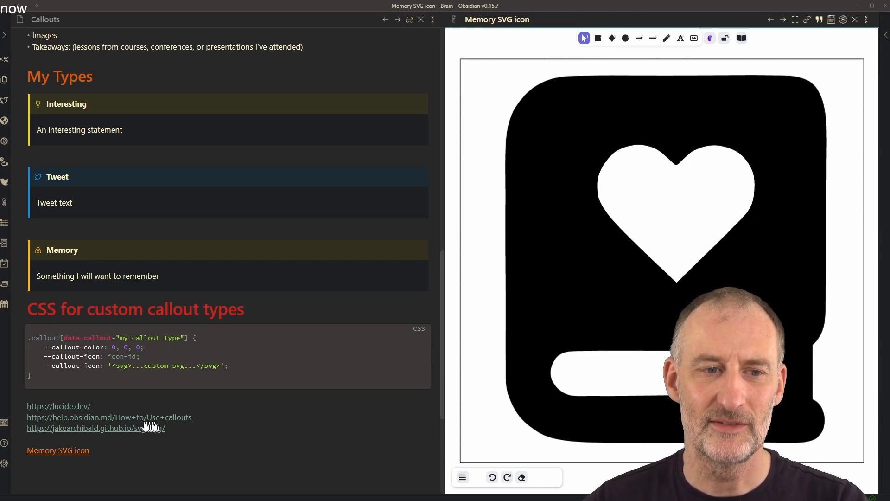
{"action": "left_click", "coordinate": [120, 431]}
{"action": "left_click", "coordinate": [170, 29]}
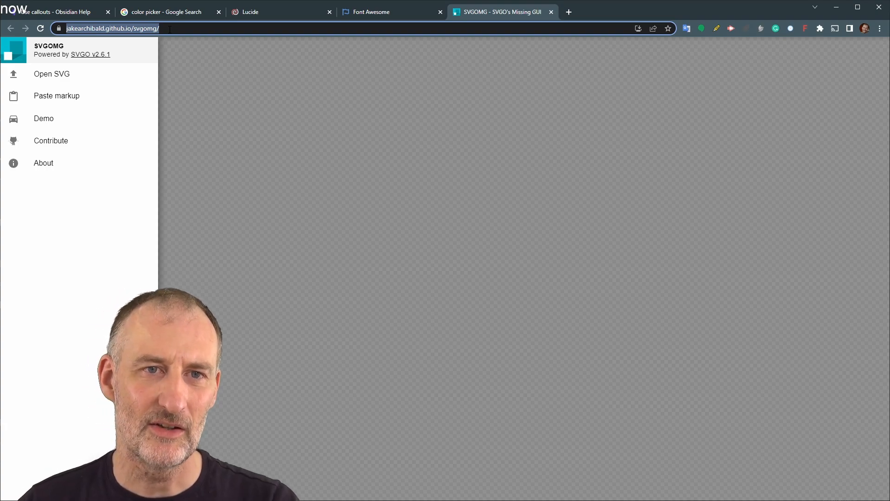
Load Memory SVG icon.svg from File Explorer into SVGOMG and look through the list of optimisation features.
{"action": "key", "text": "alt+Tab"}
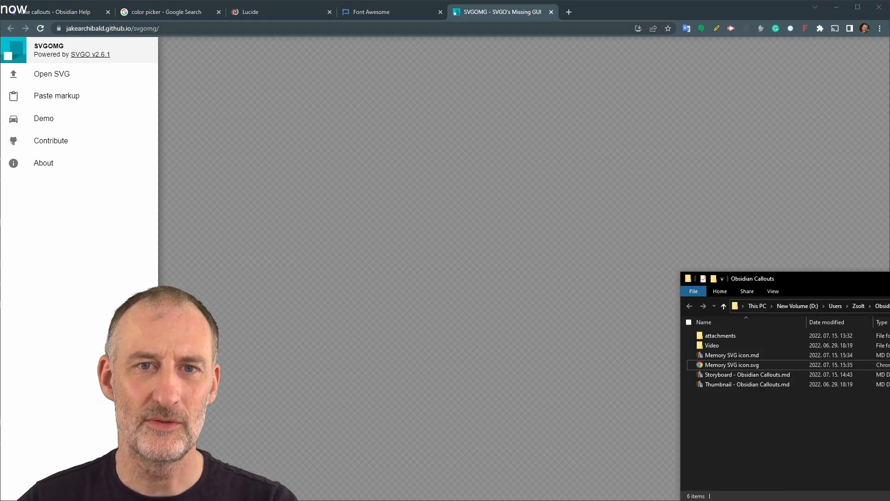
{"action": "left_click_drag", "start_coordinate": [742, 366], "coordinate": [509, 313]}
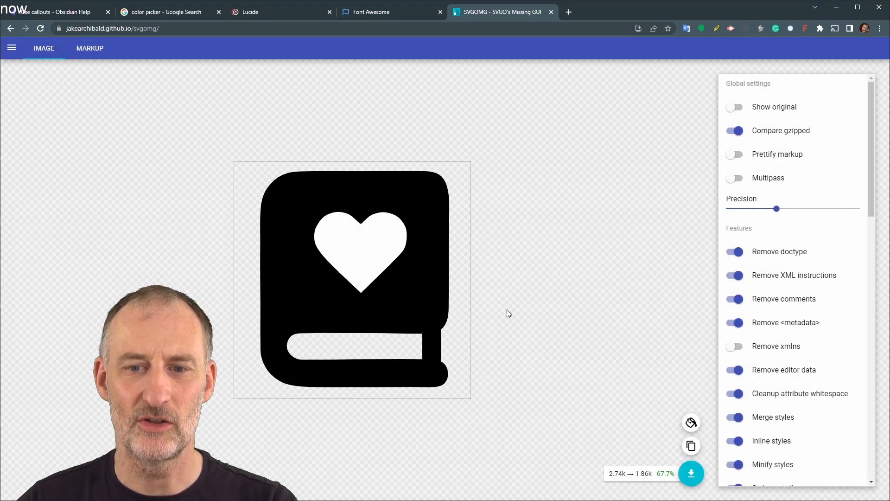
{"action": "scroll", "coordinate": [801, 140], "scroll_direction": "down", "scroll_amount": 15}
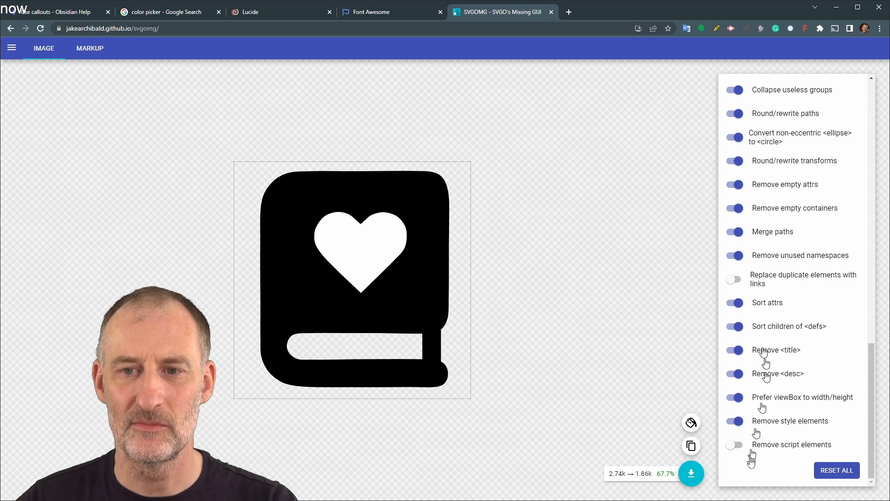
{"action": "scroll", "coordinate": [803, 280], "scroll_direction": "up", "scroll_amount": 4}
{"action": "scroll", "coordinate": [802, 283], "scroll_direction": "up", "scroll_amount": 9}
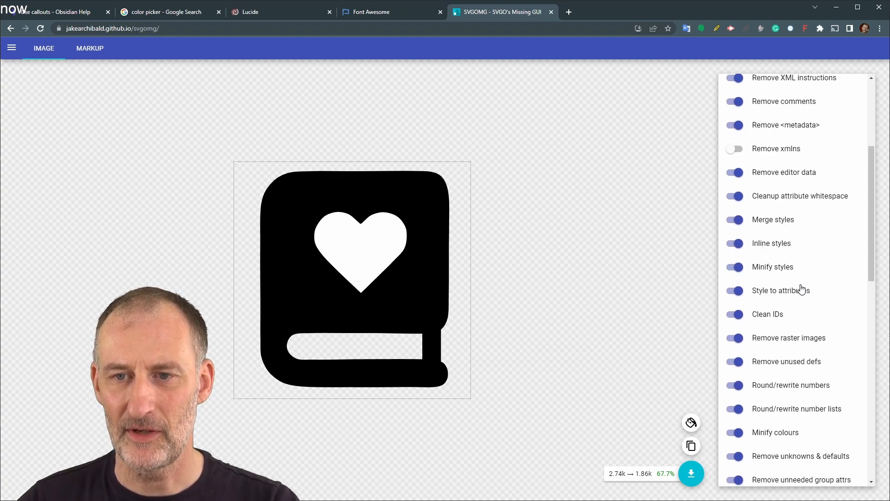
{"action": "scroll", "coordinate": [807, 289], "scroll_direction": "up", "scroll_amount": 3}
{"action": "scroll", "coordinate": [738, 307], "scroll_direction": "up", "scroll_amount": 2}
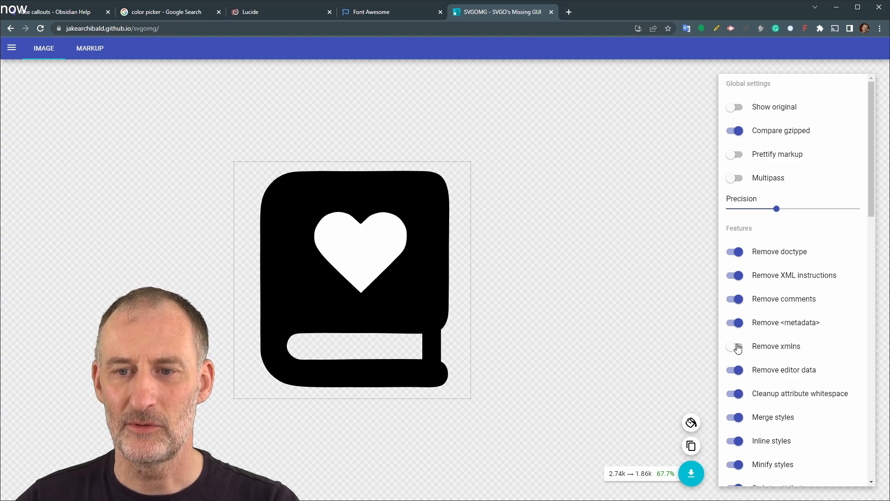
Try the Remove xmlns option and turn it back off, and enable Remove script elements.
{"action": "left_click", "coordinate": [738, 348]}
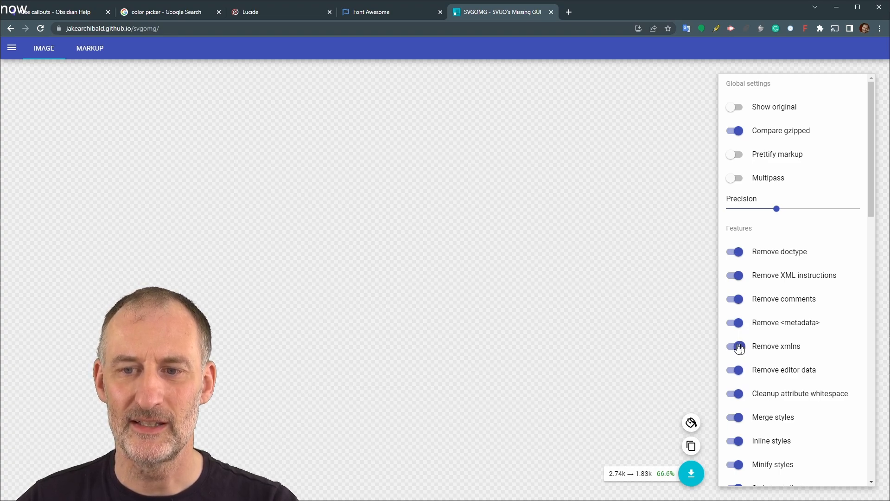
{"action": "left_click", "coordinate": [738, 348]}
{"action": "scroll", "coordinate": [739, 352], "scroll_direction": "down", "scroll_amount": 10}
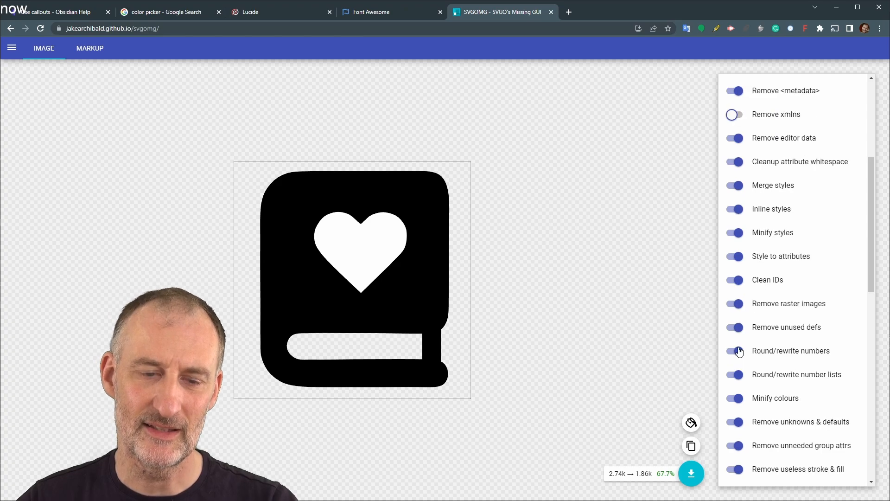
{"action": "scroll", "coordinate": [739, 353], "scroll_direction": "down", "scroll_amount": 6}
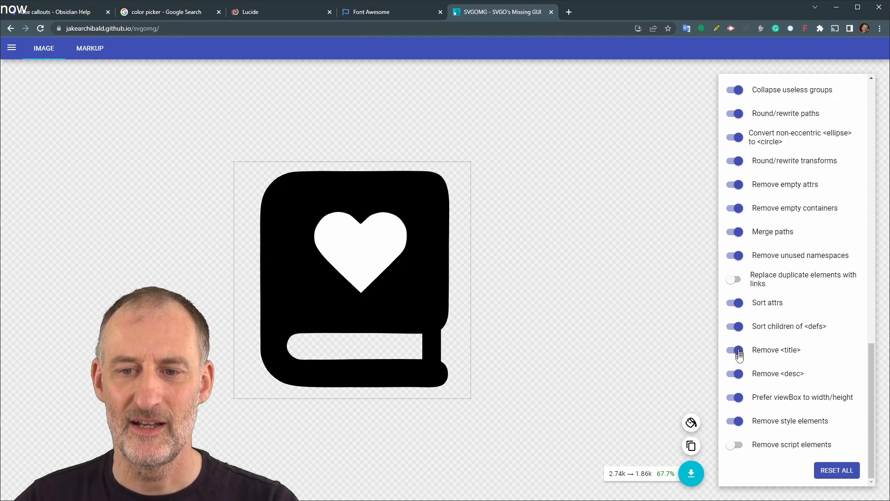
{"action": "left_click", "coordinate": [737, 446]}
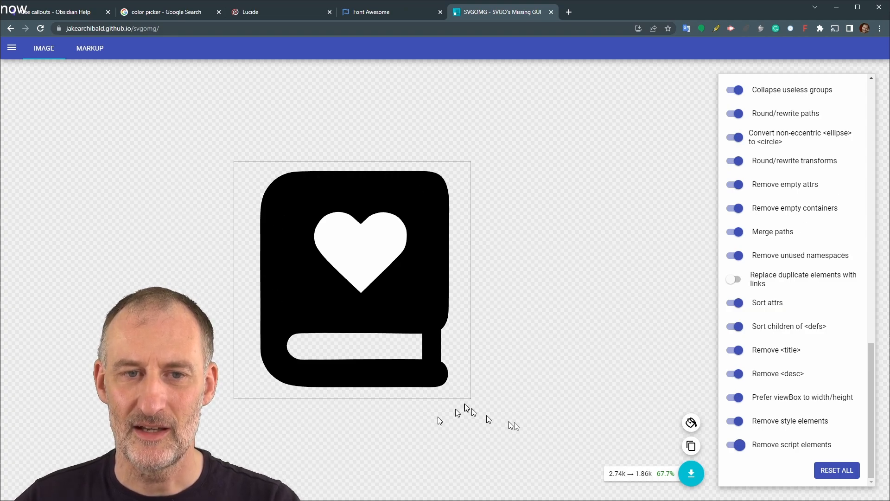
Download the optimised SVG and open the downloaded Memory SVG icon.svg in Notepad++, moving the window fully into view.
{"action": "left_click", "coordinate": [694, 475]}
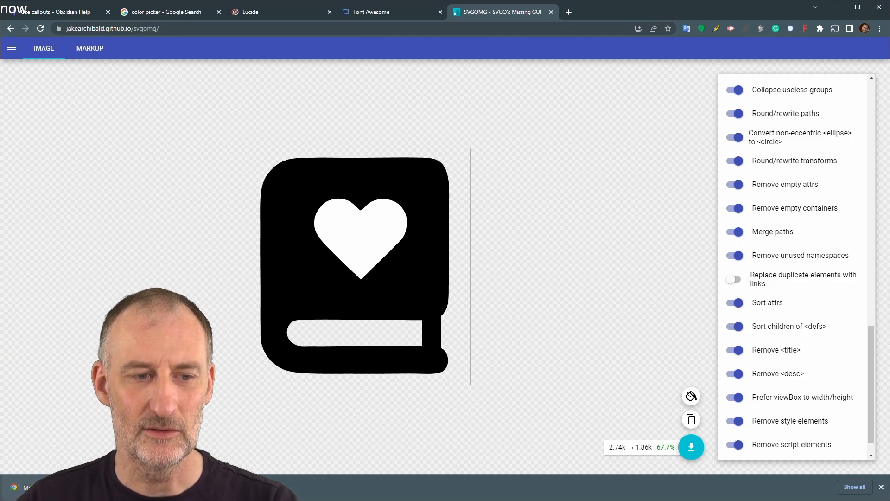
{"action": "key", "text": "alt+Tab"}
{"action": "key", "text": "alt+Tab"}
{"action": "key", "text": "alt+Tab"}
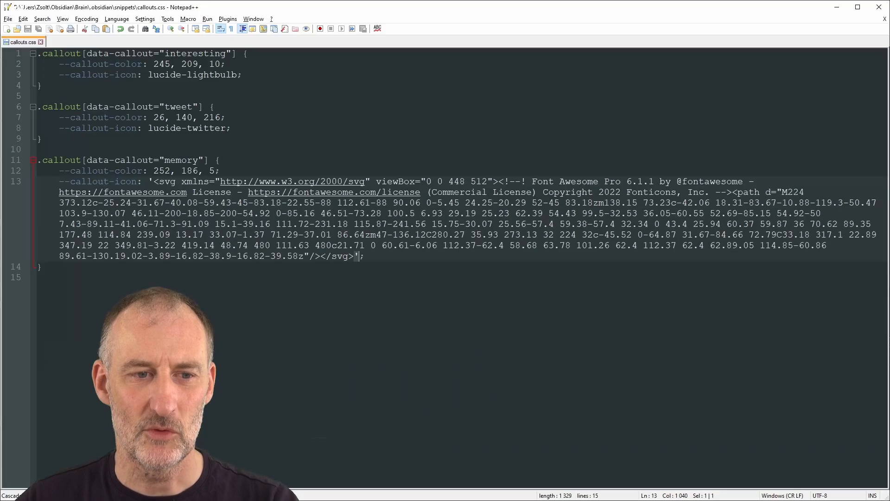
{"action": "left_click_drag", "start_coordinate": [311, 4], "coordinate": [464, 19]}
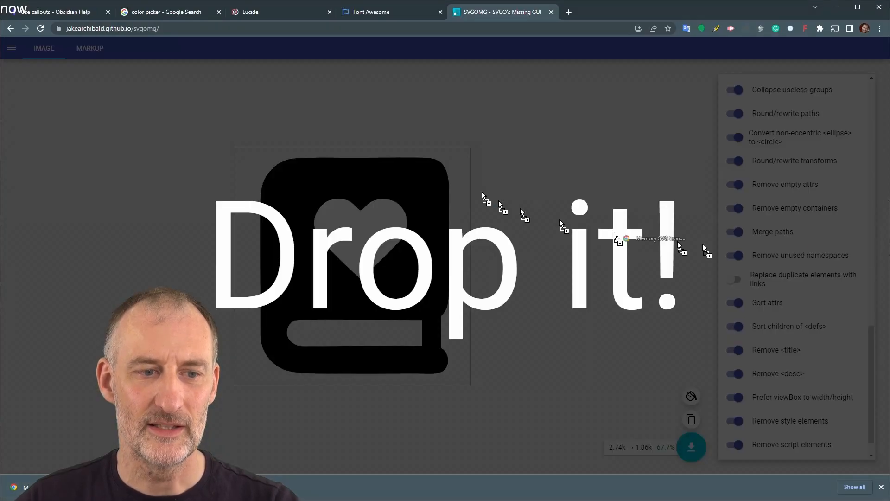
{"action": "left_click_drag", "start_coordinate": [499, 200], "coordinate": [501, 204]}
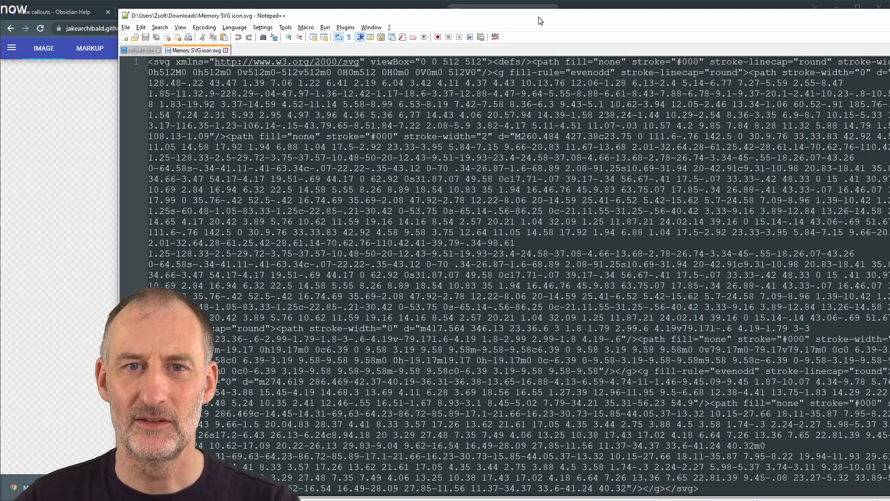
{"action": "left_click_drag", "start_coordinate": [536, 17], "coordinate": [420, 11]}
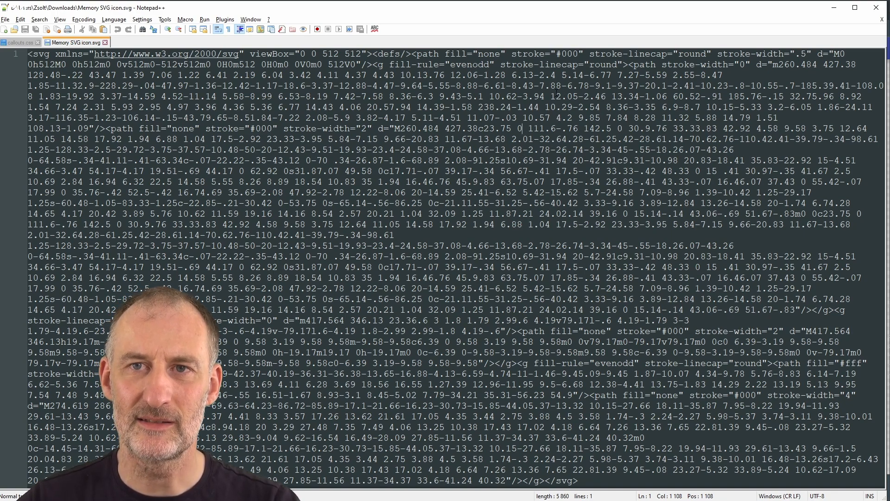
Replace the memory callout's SVG code in callouts.css with the entire optimised code from Memory SVG icon.svg, and save the file.
{"action": "left_click_drag", "start_coordinate": [578, 481], "coordinate": [29, 57]}
{"action": "key", "text": "ctrl+c"}
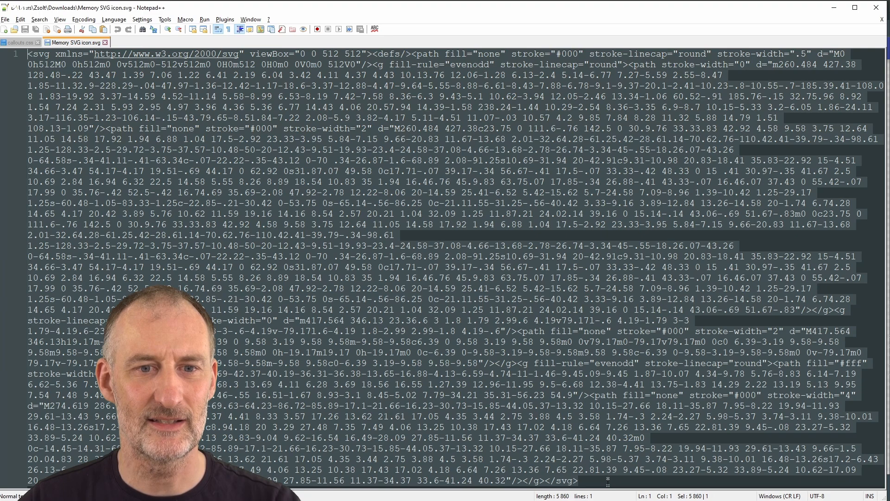
{"action": "left_click_drag", "start_coordinate": [608, 482], "coordinate": [30, 55]}
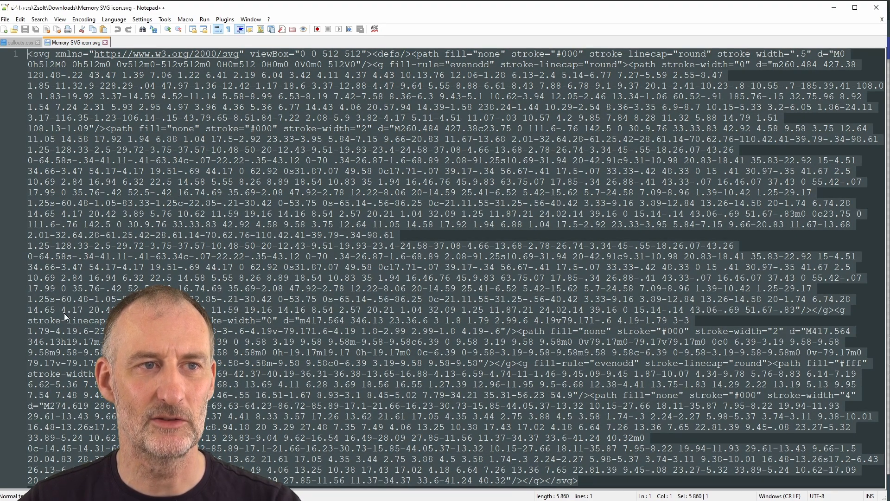
{"action": "left_click", "coordinate": [20, 42]}
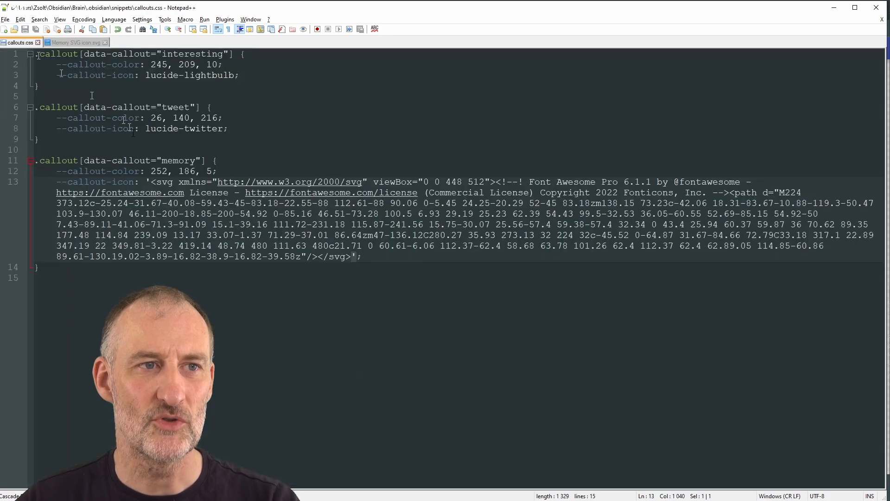
{"action": "left_click_drag", "start_coordinate": [151, 182], "coordinate": [351, 256]}
{"action": "key", "text": "Delete"}
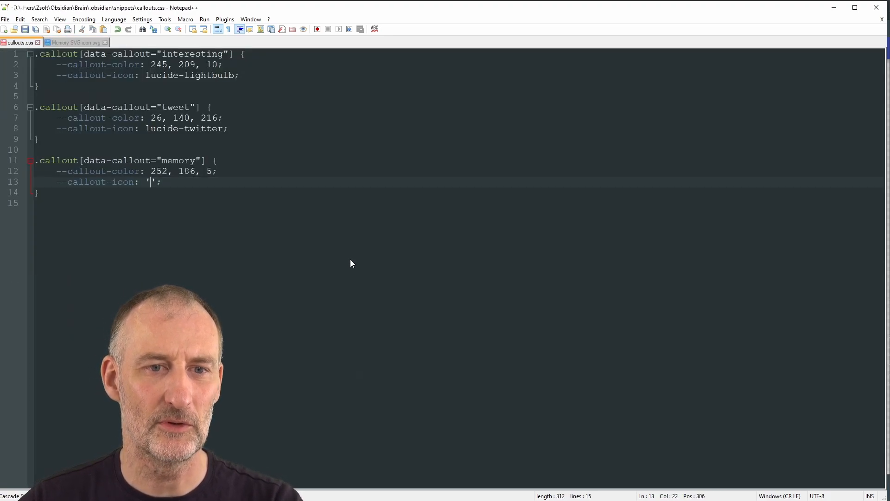
{"action": "key", "text": "ctrl+v"}
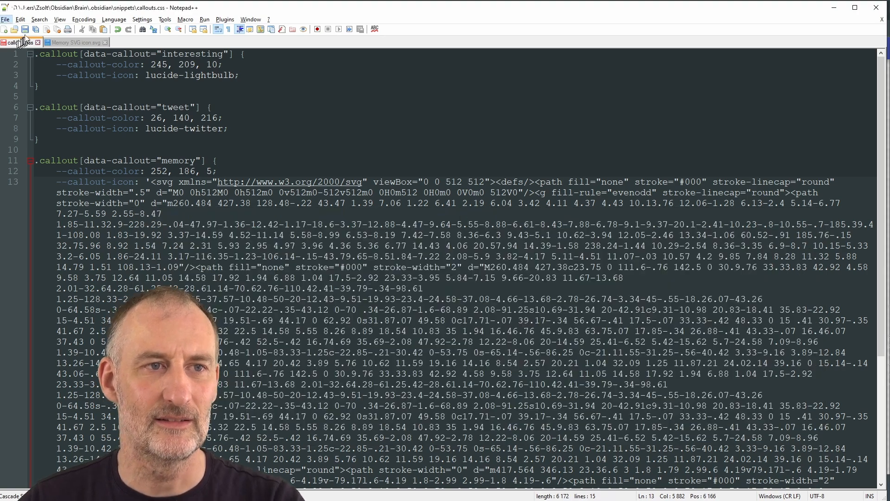
{"action": "left_click", "coordinate": [27, 33]}
Switch to Obsidian, close the Memory SVG icon drawing pane, and check the Memory callout's icon in the Callouts note.
{"action": "key", "text": "alt+Tab"}
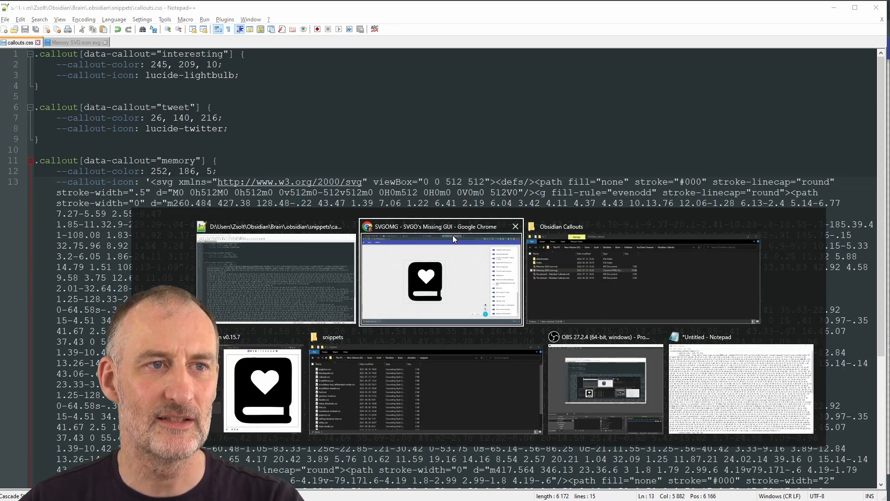
{"action": "key", "text": "alt+Tab"}
{"action": "key", "text": "alt+Tab"}
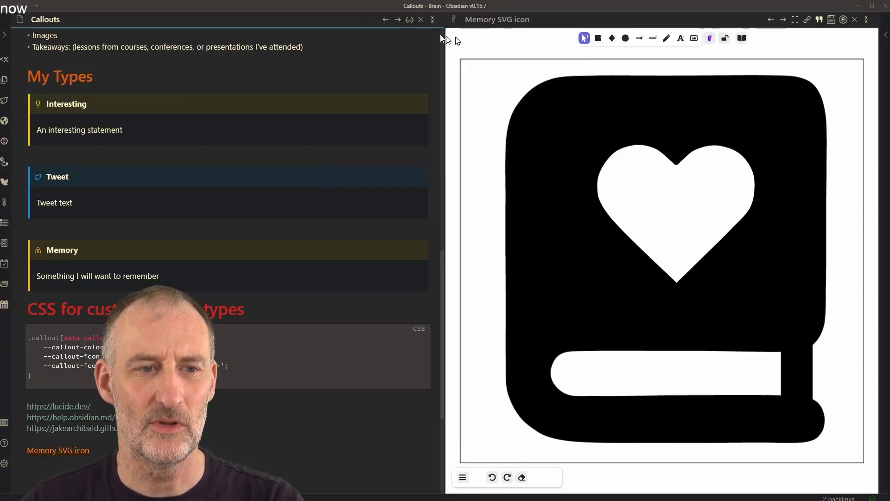
{"action": "left_click", "coordinate": [856, 20]}
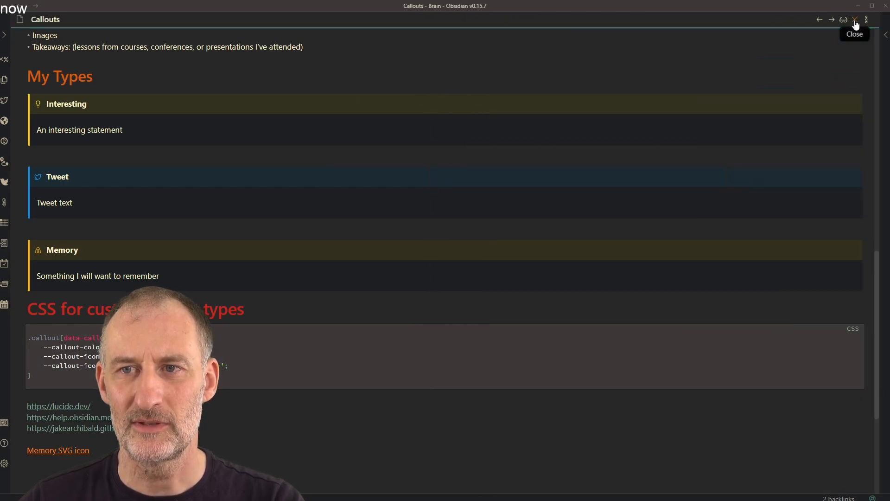
{"action": "left_click", "coordinate": [820, 23]}
{"action": "left_click", "coordinate": [788, 21]}
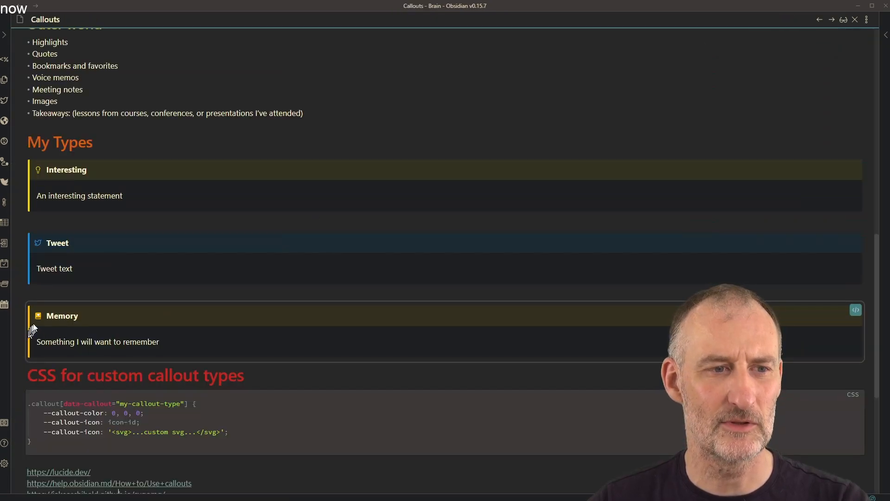
{"action": "scroll", "coordinate": [38, 320], "scroll_direction": "up", "scroll_amount": 4}
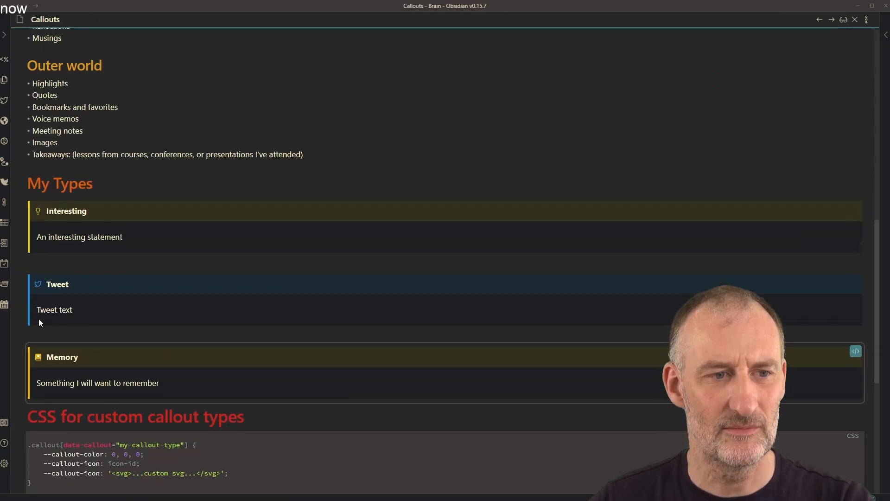
{"action": "scroll", "coordinate": [33, 332], "scroll_direction": "down", "scroll_amount": 5}
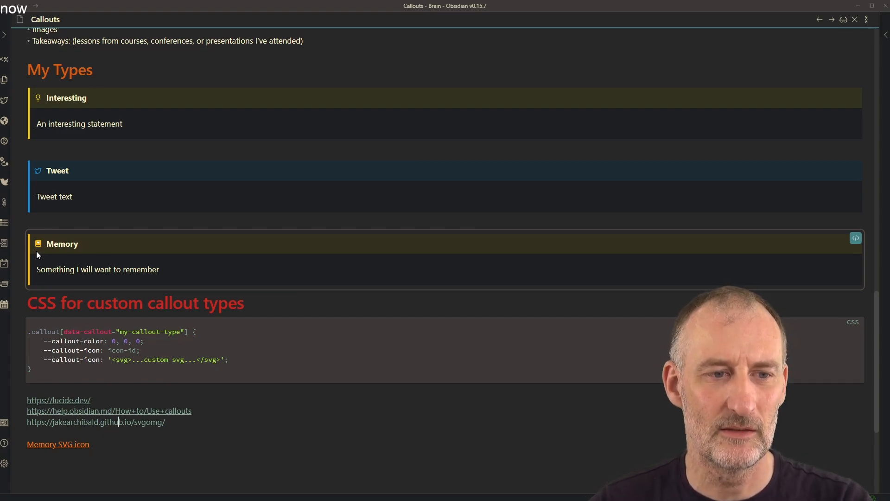
Switch to Notepad++ and delete the empty defs element and the 512 by 512 frame path from the memory icon's SVG code.
{"action": "key", "text": "alt+Tab"}
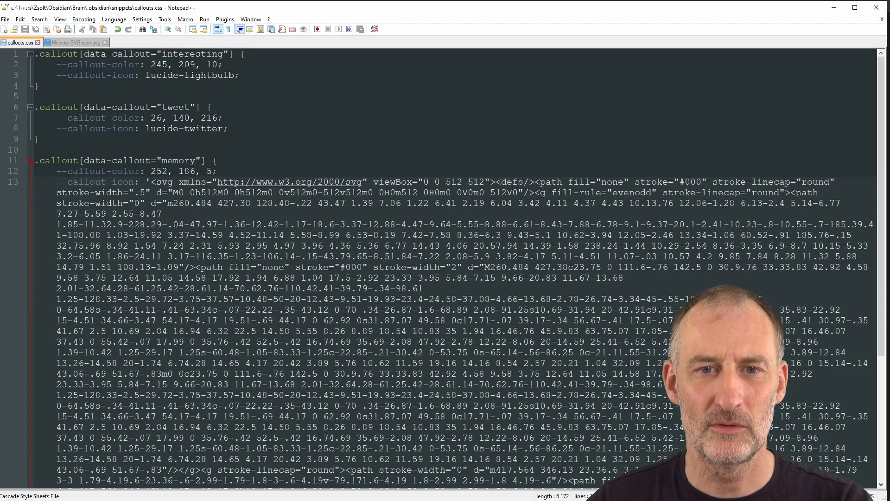
{"action": "left_click_drag", "start_coordinate": [495, 182], "coordinate": [512, 182]}
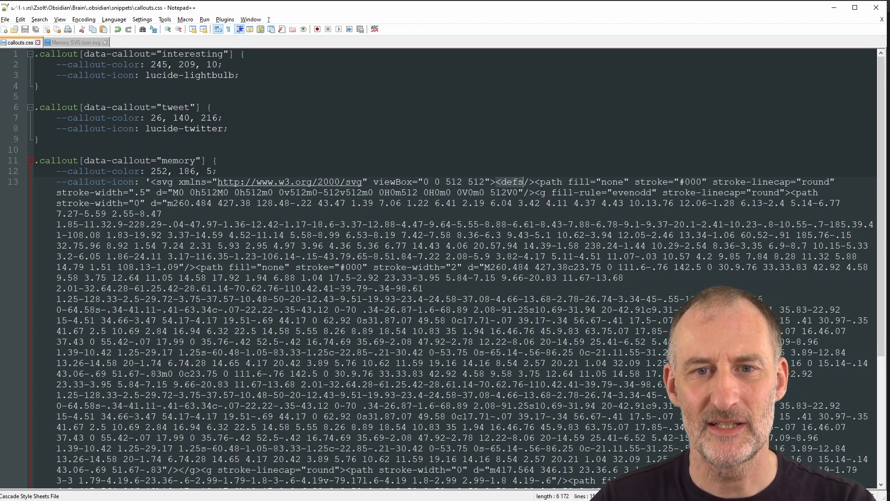
{"action": "key", "text": "Delete"}
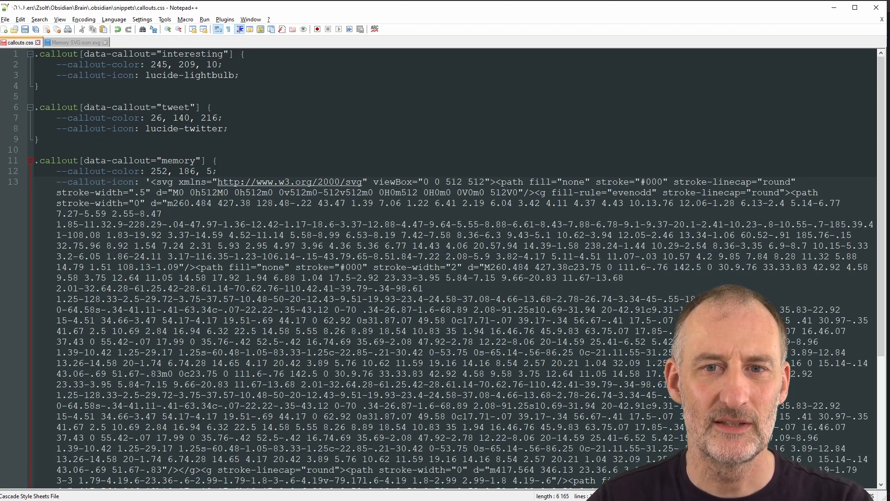
{"action": "left_click_drag", "start_coordinate": [496, 182], "coordinate": [546, 193]}
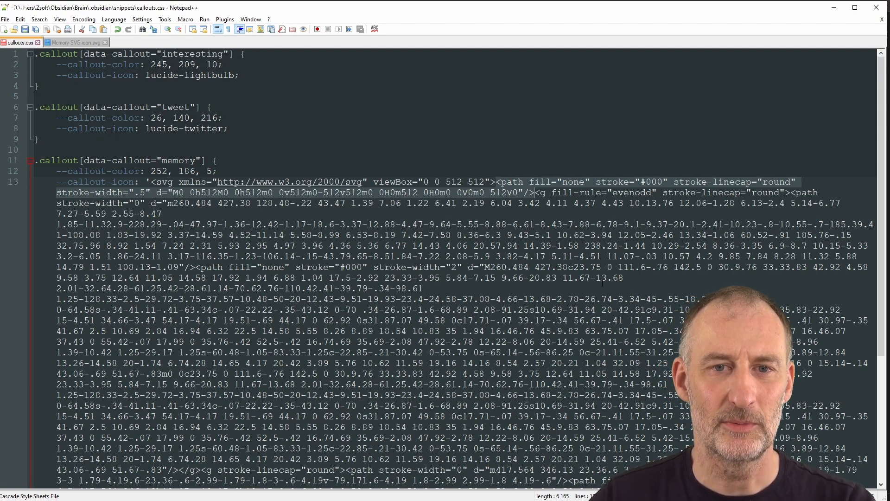
{"action": "key", "text": "Delete"}
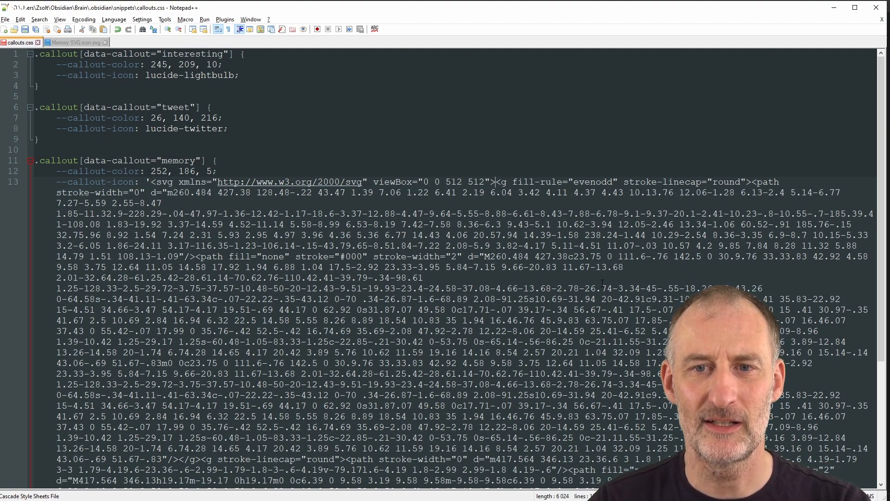
Replace every #000 in the memory icon's SVG code in callouts.css with currentColor, matching case, and save the file.
{"action": "double_click", "coordinate": [357, 257]}
{"action": "key", "text": "Left"}
{"action": "key", "text": "Left"}
{"action": "key", "text": "shift+Right"}
{"action": "key", "text": "shift+Right"}
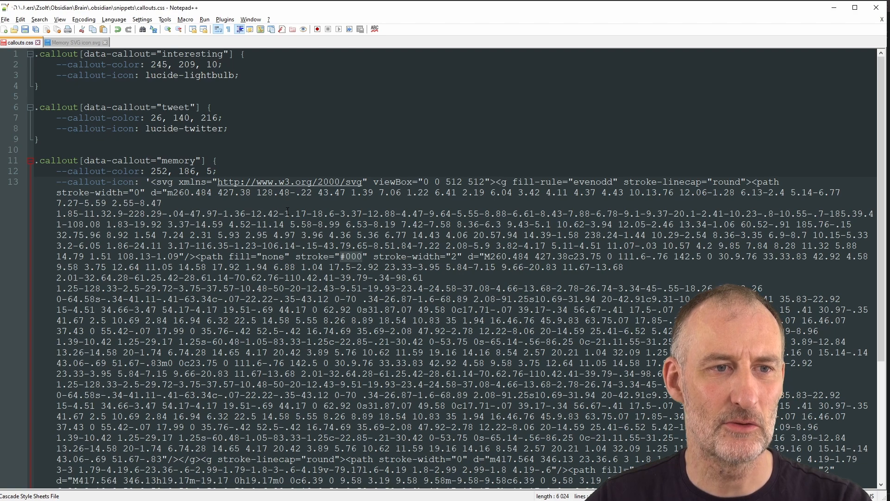
{"action": "left_click", "coordinate": [38, 20]}
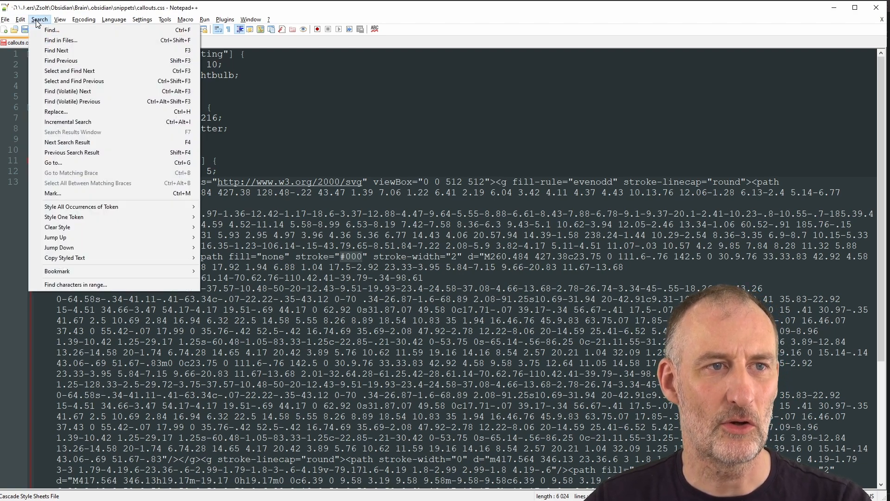
{"action": "left_click", "coordinate": [68, 112]}
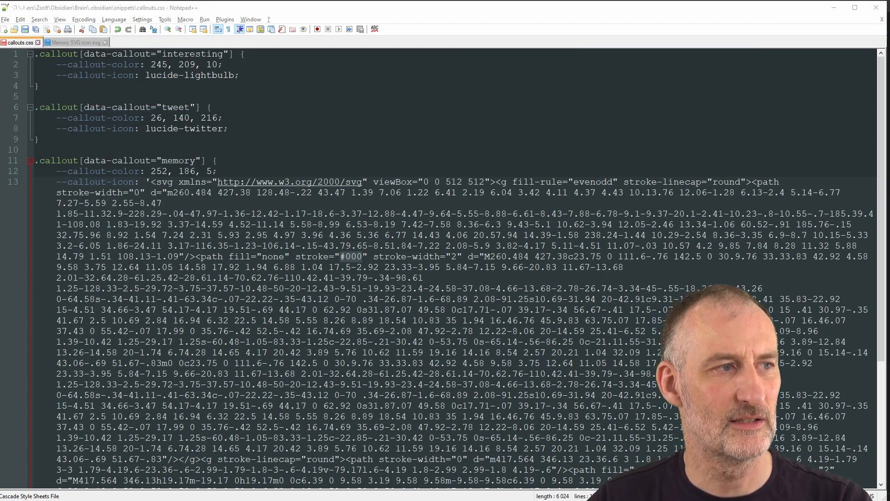
{"action": "left_click", "coordinate": [299, 174]}
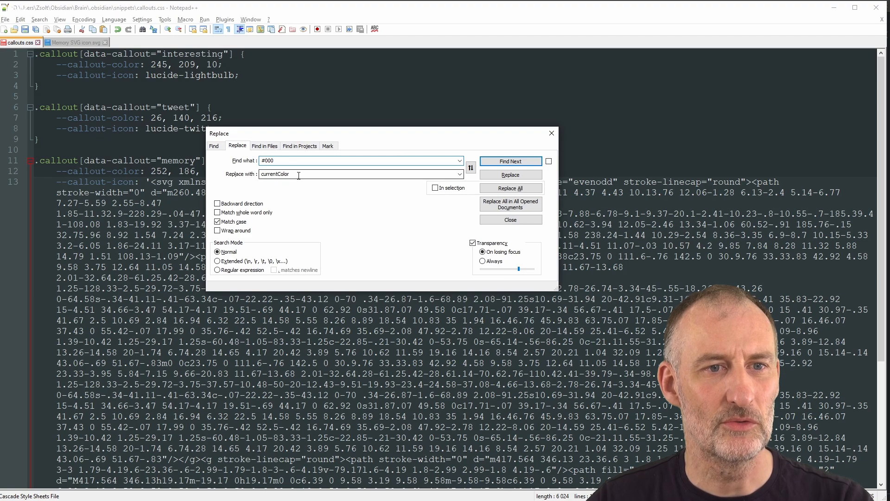
{"action": "double_click", "coordinate": [325, 173]}
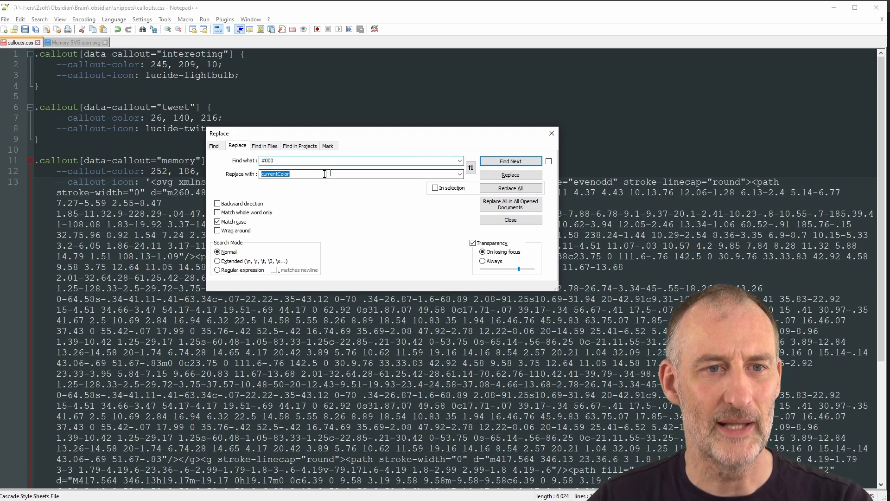
{"action": "left_click", "coordinate": [325, 175]}
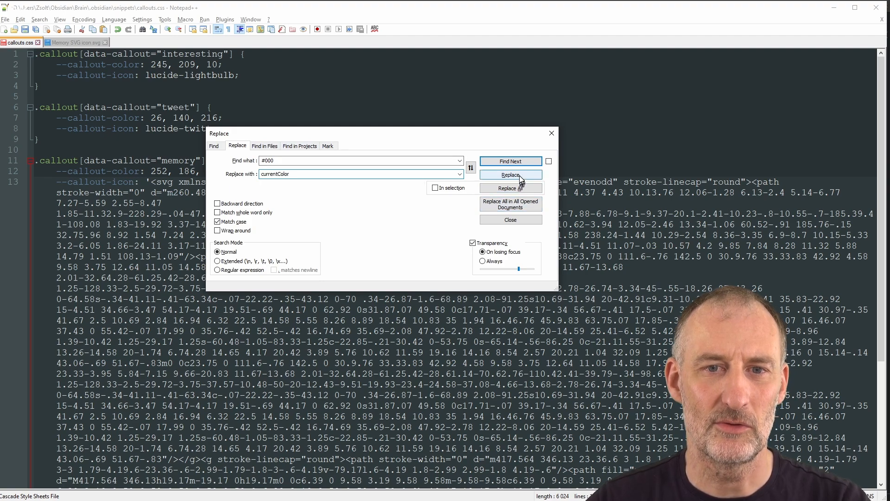
{"action": "left_click", "coordinate": [526, 191]}
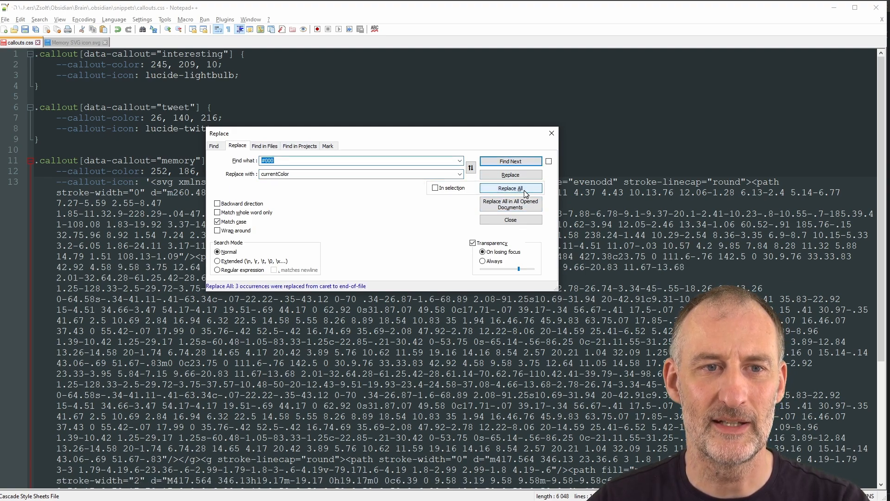
{"action": "left_click", "coordinate": [522, 221]}
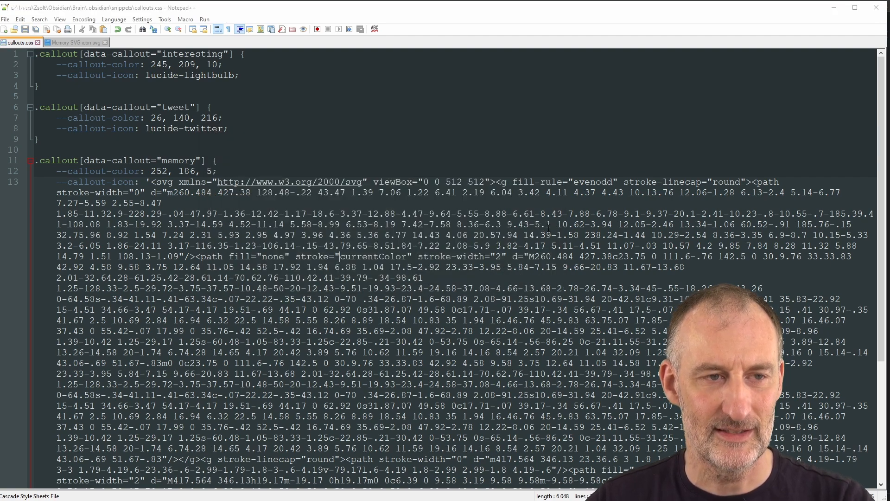
Switch to Obsidian and check the Memory callout's icon under My Types in the Callouts note.
{"action": "key", "text": "alt+Tab"}
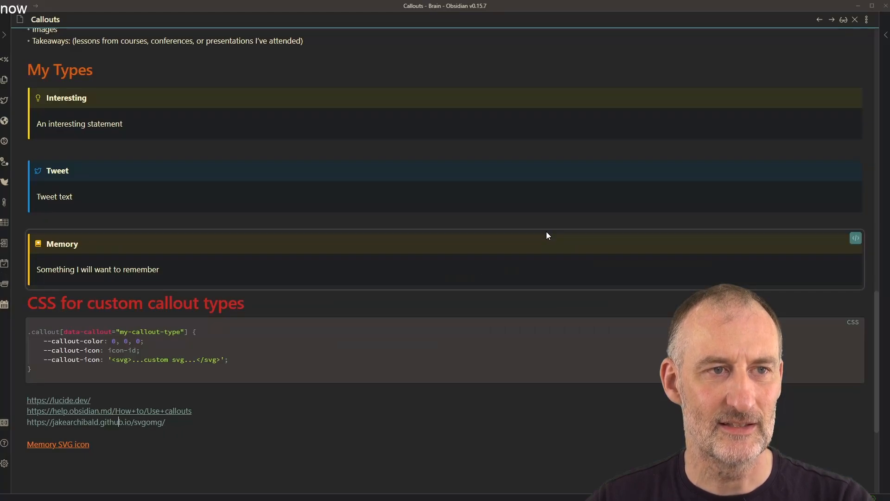
{"action": "left_click", "coordinate": [819, 22]}
{"action": "left_click", "coordinate": [786, 19]}
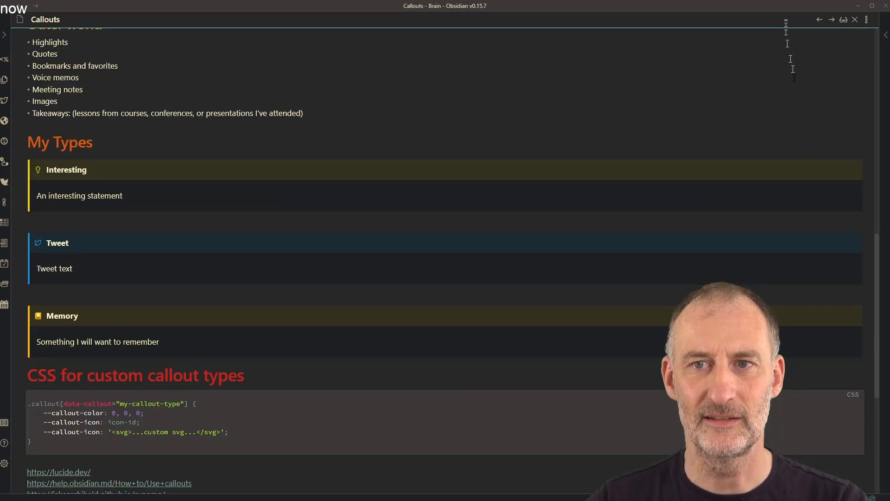
{"action": "scroll", "coordinate": [246, 172], "scroll_direction": "down", "scroll_amount": 2}
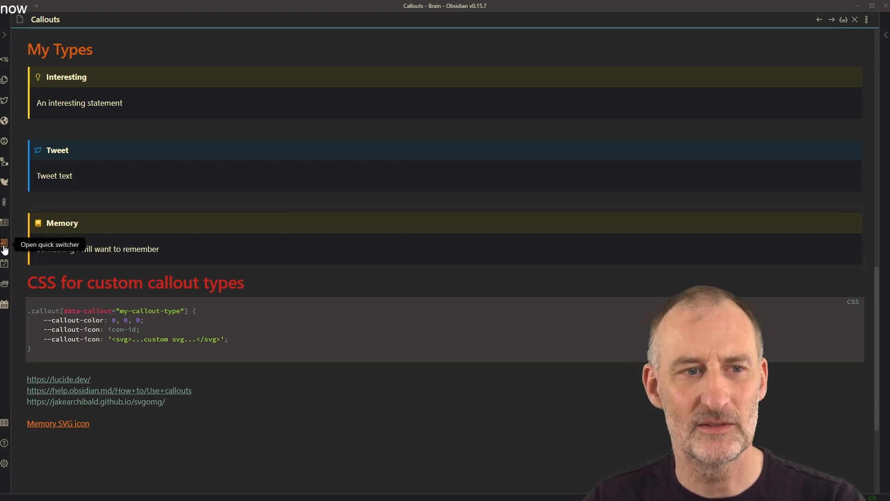
Set Obsidian's base theme to Light and return to the callouts in the note.
{"action": "left_click", "coordinate": [6, 463]}
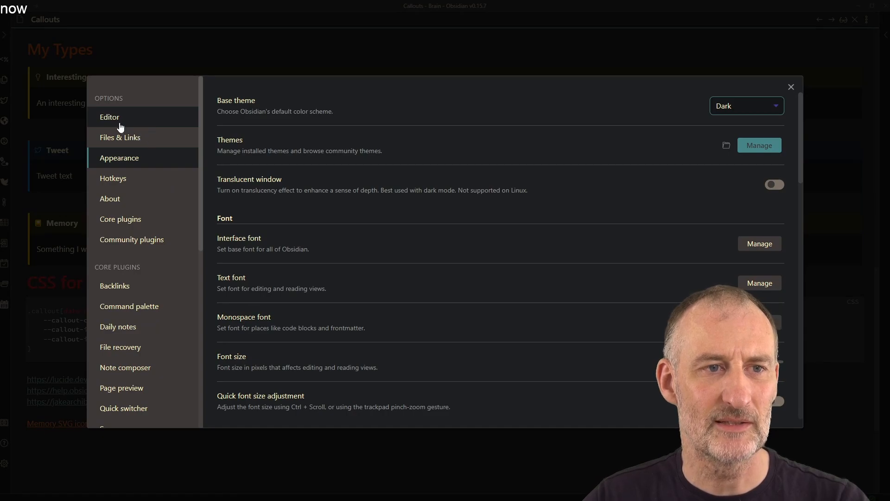
{"action": "left_click", "coordinate": [752, 108]}
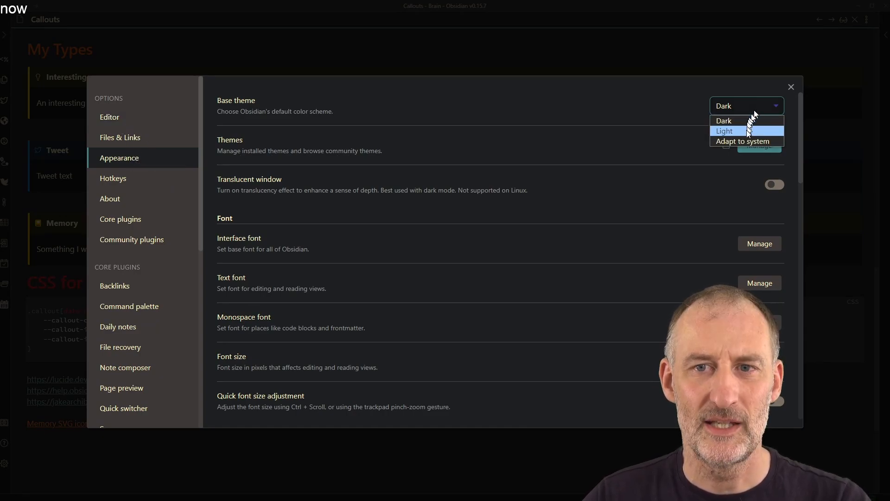
{"action": "left_click", "coordinate": [747, 131]}
{"action": "left_click", "coordinate": [792, 87]}
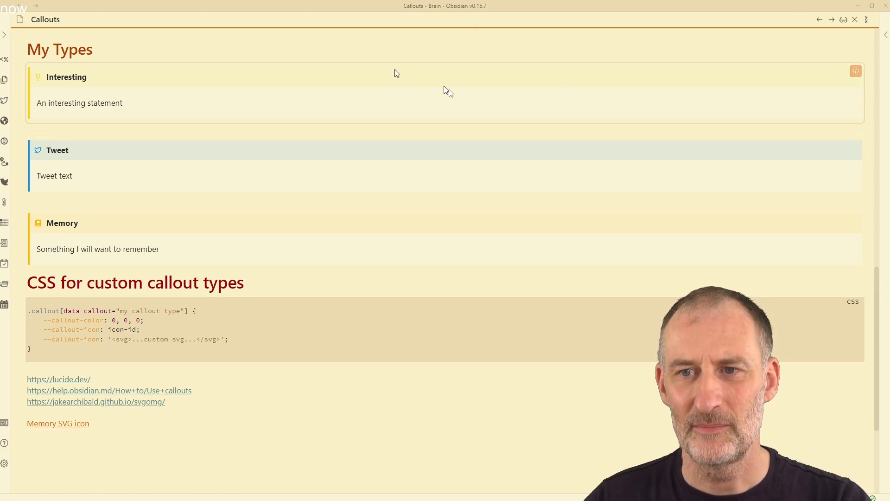
Apply the installed Default theme and return to the note to check the Memory callout's icon.
{"action": "left_click", "coordinate": [5, 464]}
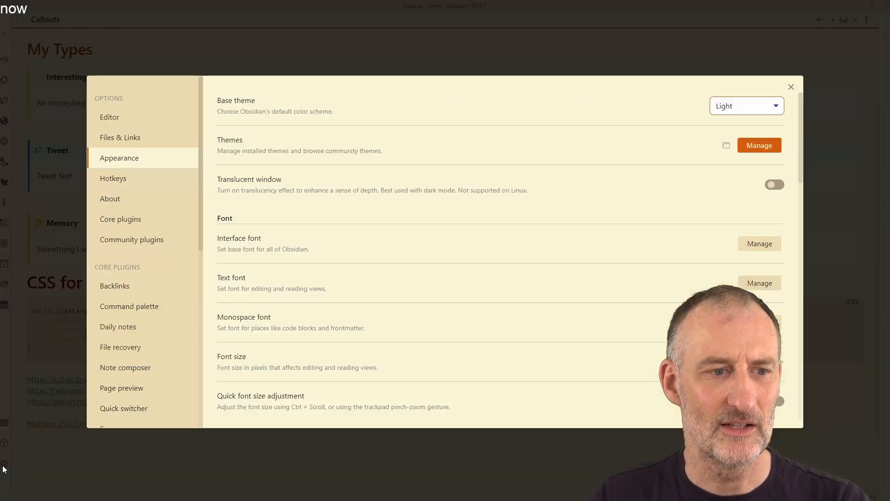
{"action": "left_click", "coordinate": [773, 146]}
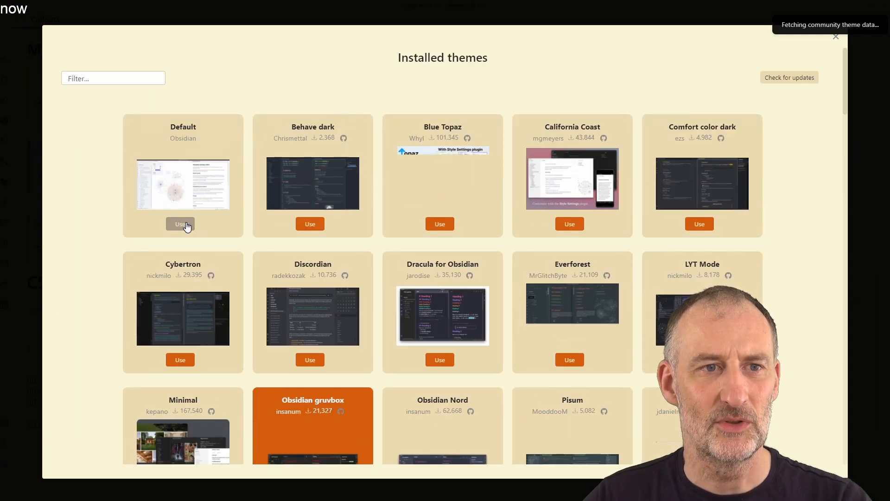
{"action": "left_click", "coordinate": [186, 227]}
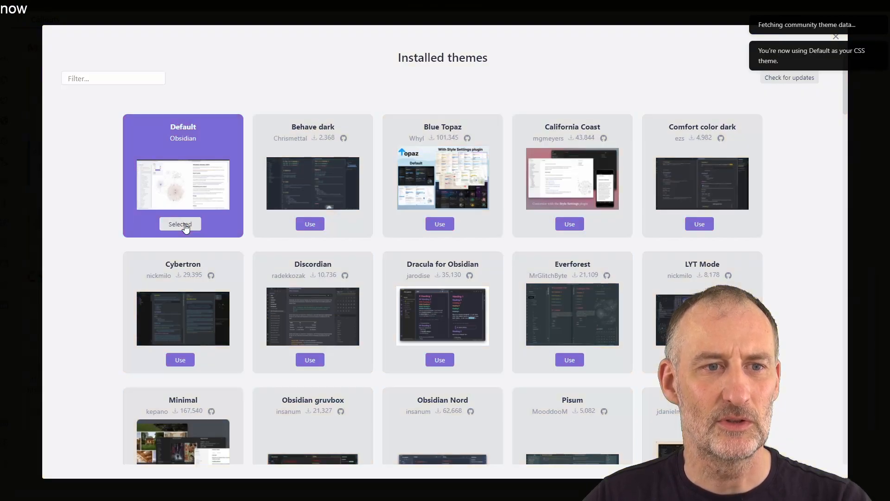
{"action": "left_click", "coordinate": [835, 37]}
{"action": "left_click", "coordinate": [791, 87]}
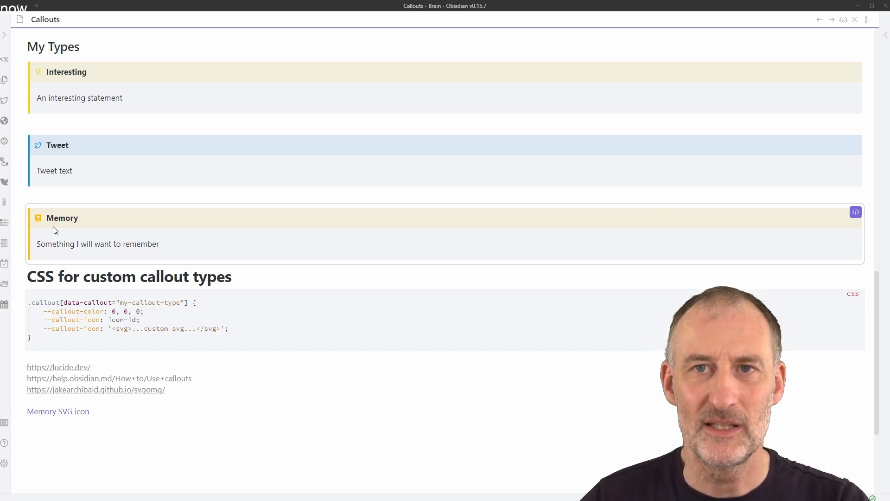
Set the base theme back to Dark, reapply the Obsidian gruvbox theme, and return to the Callouts note.
{"action": "left_click", "coordinate": [4, 464]}
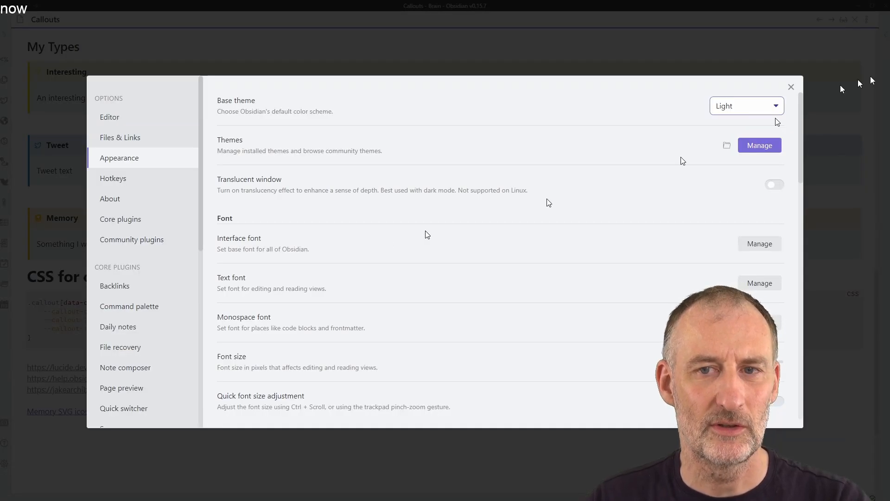
{"action": "left_click", "coordinate": [766, 107]}
{"action": "left_click", "coordinate": [741, 119]}
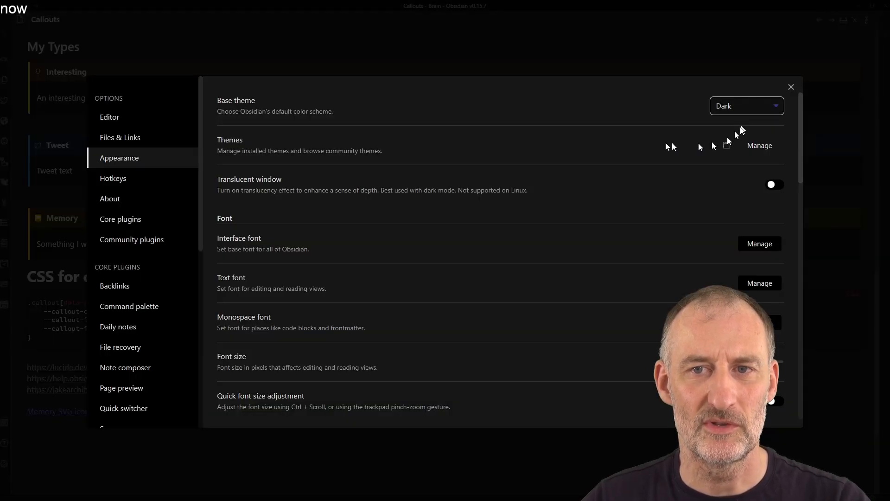
{"action": "left_click", "coordinate": [763, 146]}
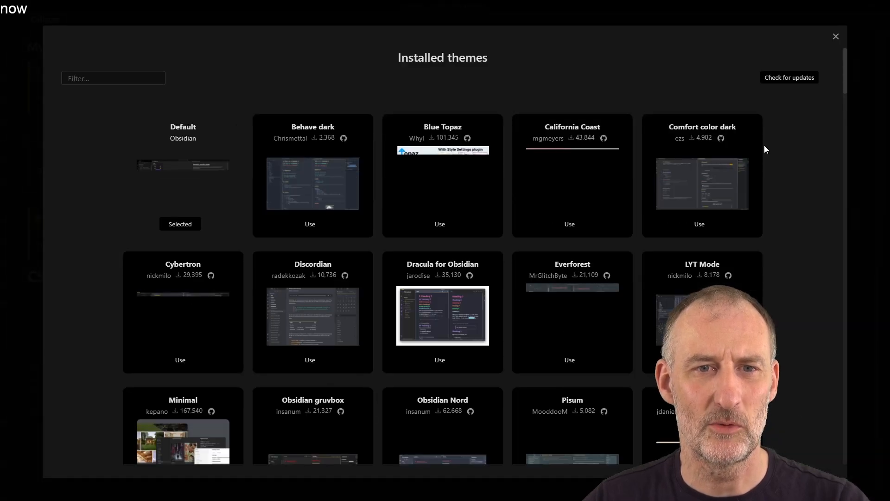
{"action": "scroll", "coordinate": [500, 223], "scroll_direction": "down", "scroll_amount": 1}
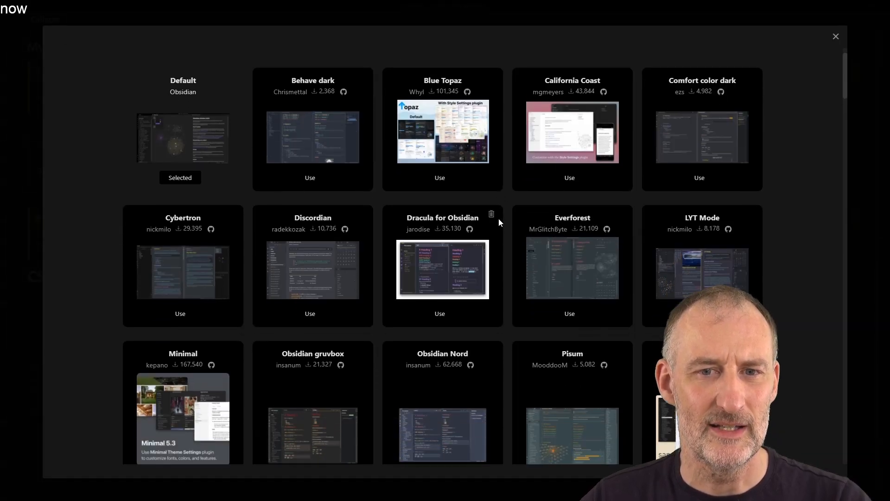
{"action": "scroll", "coordinate": [499, 222], "scroll_direction": "down", "scroll_amount": 1}
{"action": "left_click", "coordinate": [310, 433]}
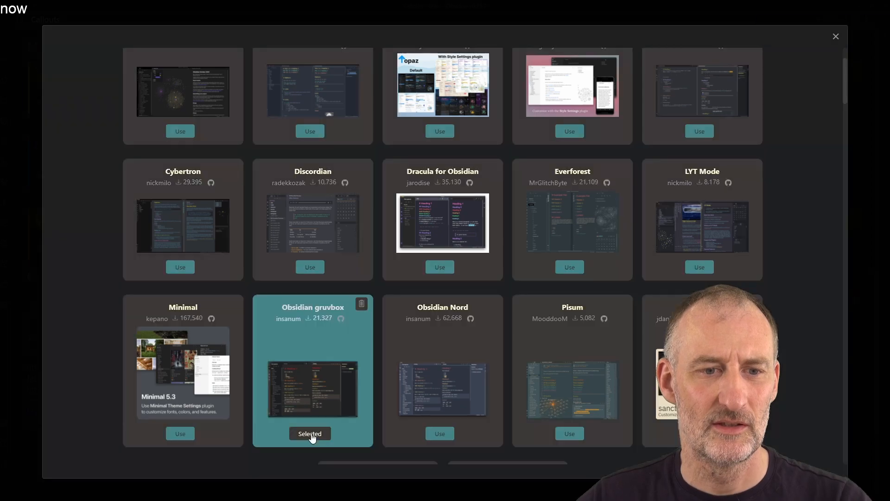
{"action": "left_click", "coordinate": [837, 36]}
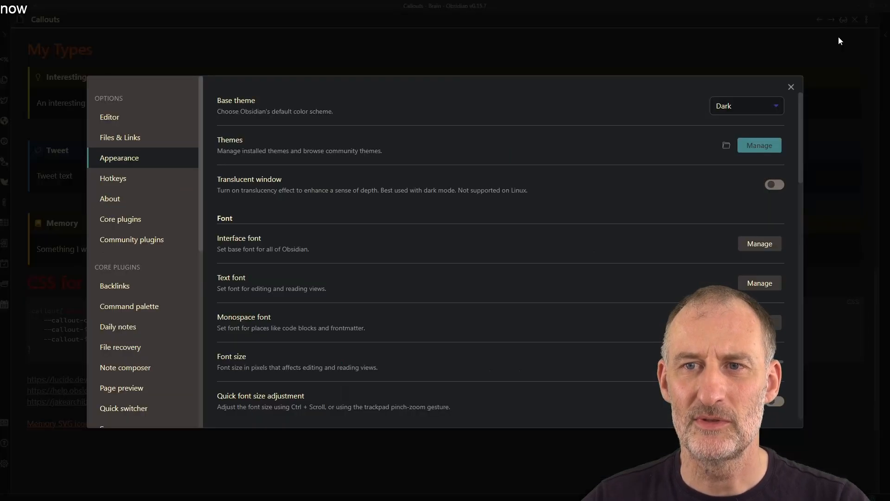
{"action": "left_click", "coordinate": [791, 87]}
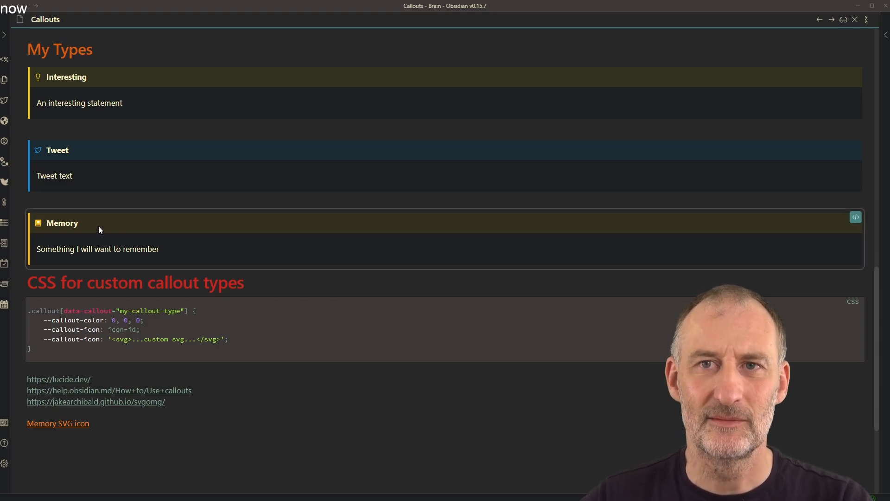
Switch to Notepad++, search callouts.css for fff, and select the #fff fill value in the memory icon's SVG code.
{"action": "key", "text": "alt+Tab"}
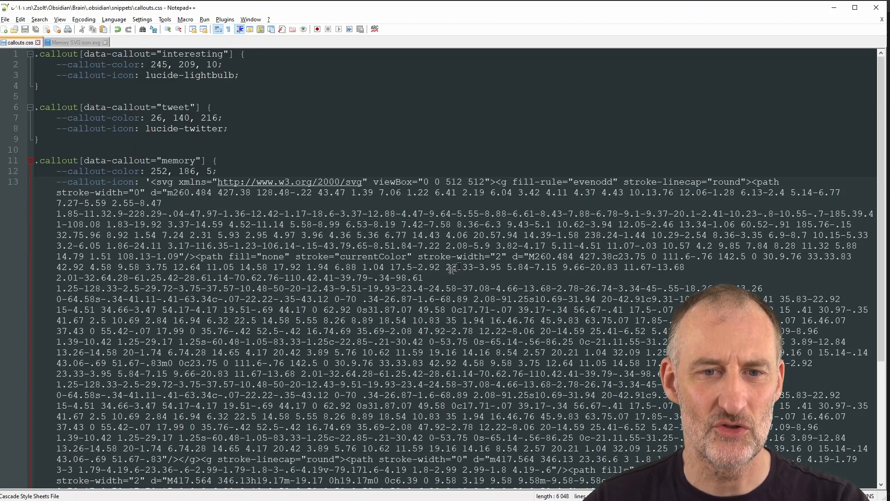
{"action": "key", "text": "ctrl+f"}
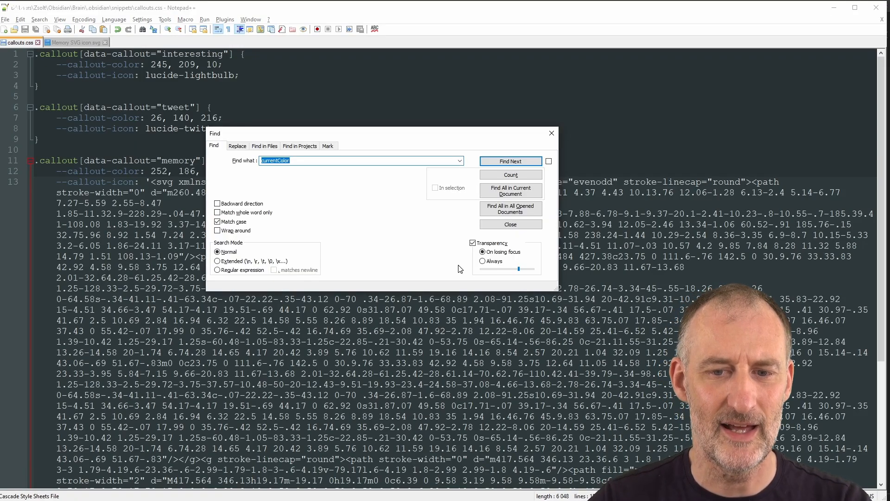
{"action": "type", "text": "ffgfg"}
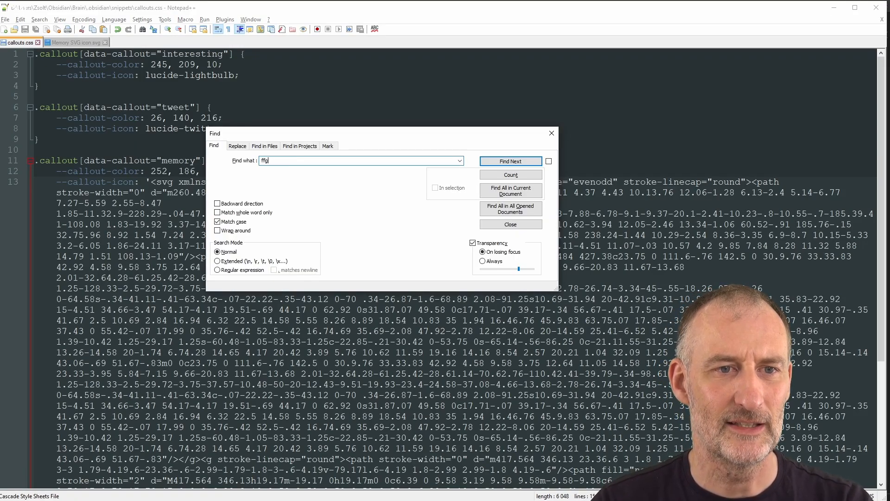
{"action": "key", "text": "Return"}
{"action": "key", "text": "Escape"}
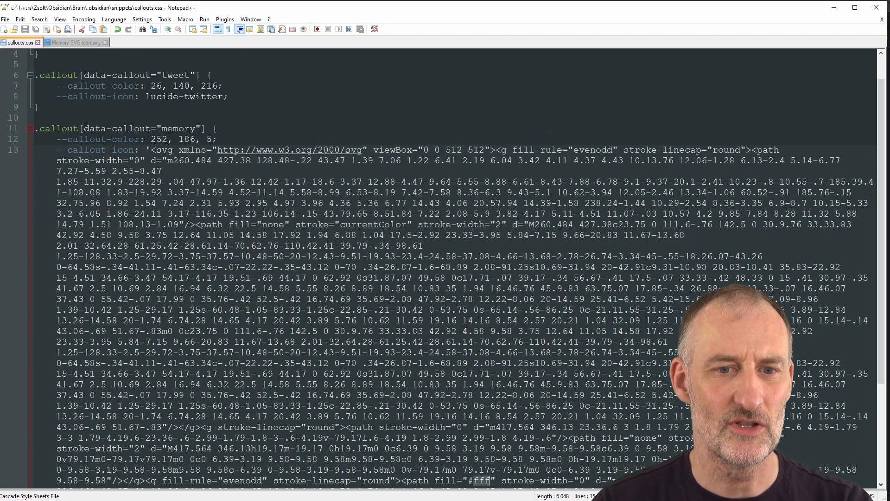
{"action": "scroll", "coordinate": [607, 347], "scroll_direction": "down", "scroll_amount": 4}
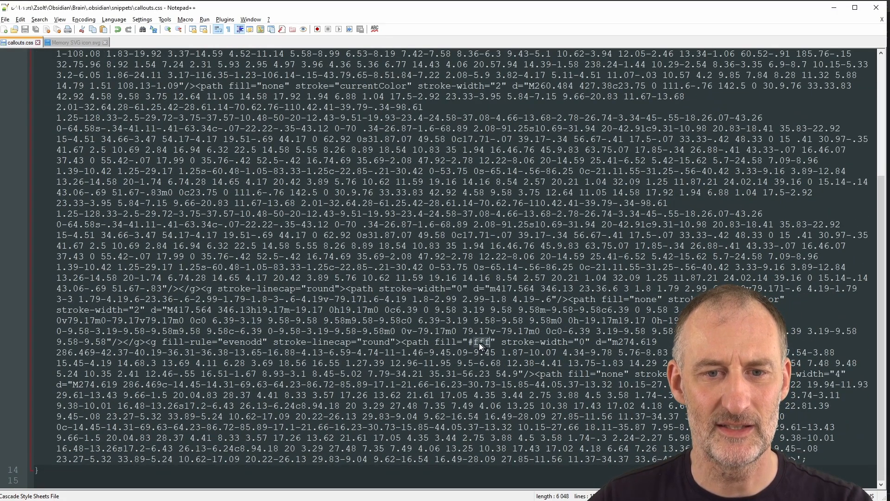
{"action": "left_click_drag", "start_coordinate": [468, 342], "coordinate": [489, 340]}
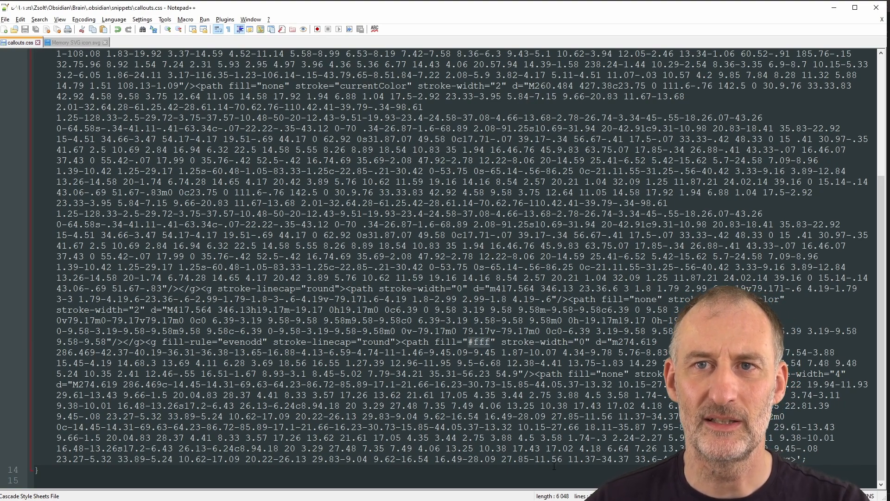
Switch to Obsidian and place the cursor after the Memory SVG icon link at the end of the Callouts note.
{"action": "key", "text": "alt+Tab"}
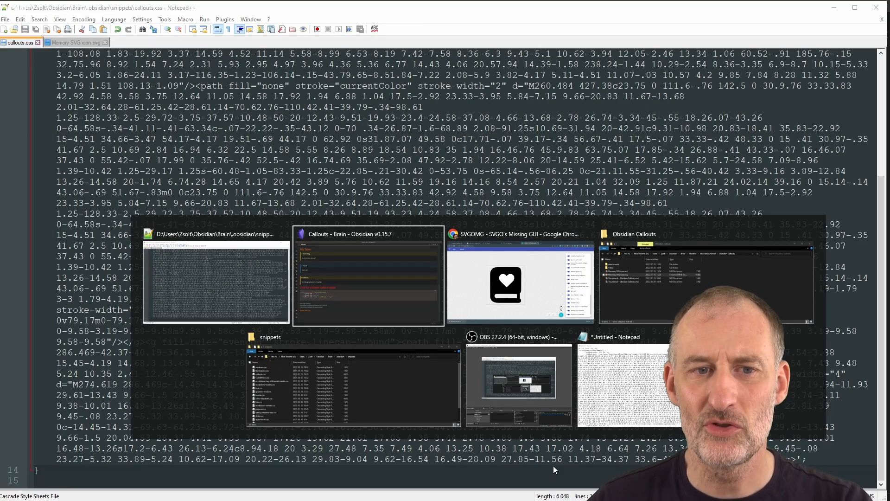
{"action": "key", "text": "alt+Tab"}
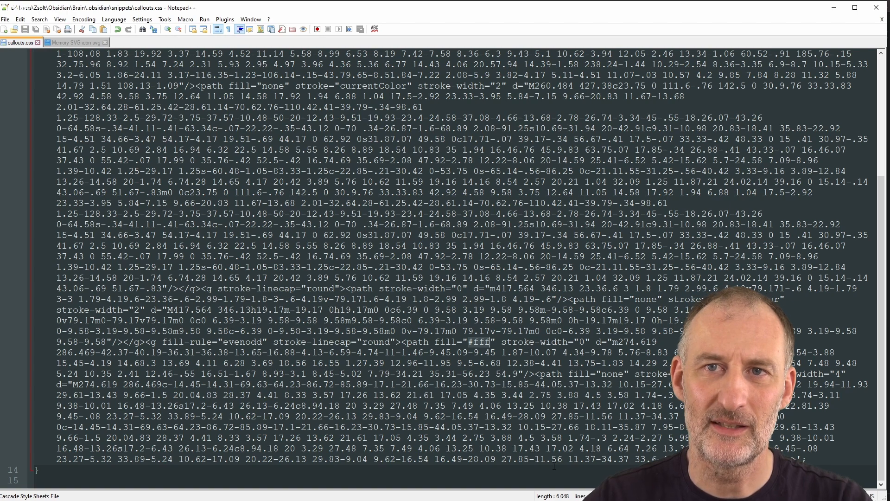
{"action": "key", "text": "alt+Tab"}
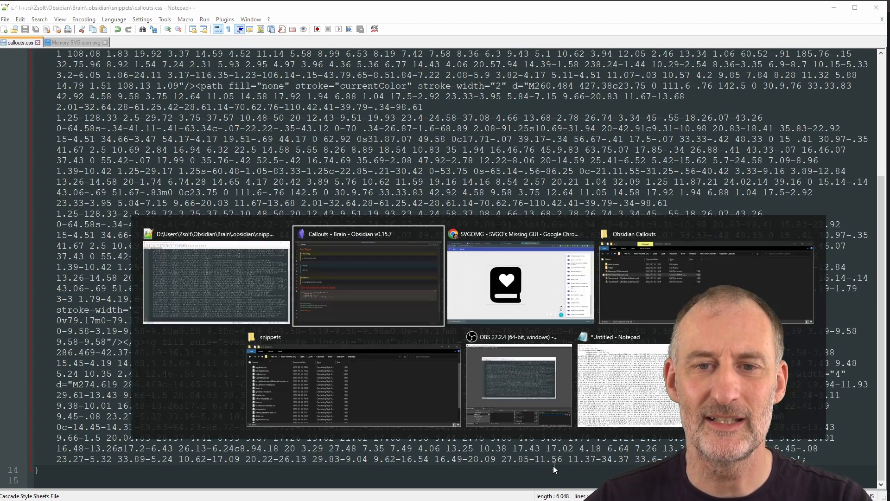
{"action": "left_click", "coordinate": [555, 451]}
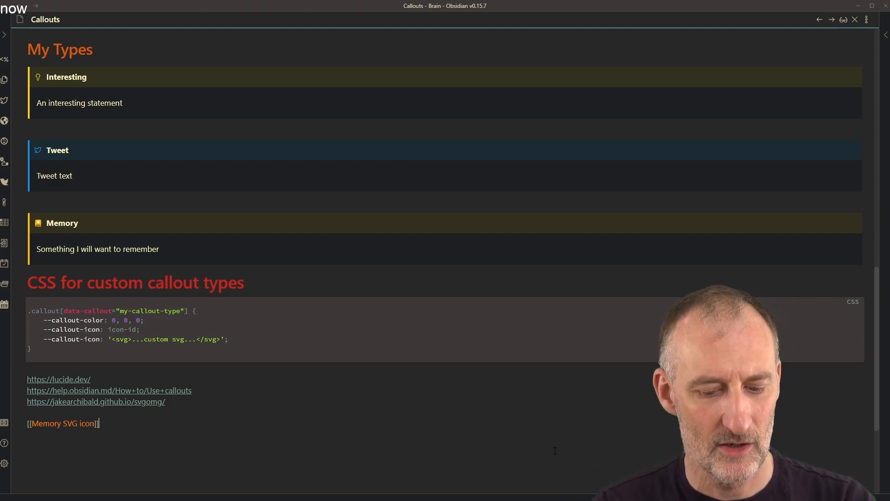
Open the developer tools and examine the .theme-dark CSS variables in the body element's styles.
{"action": "key", "text": "ctrl+shift+i"}
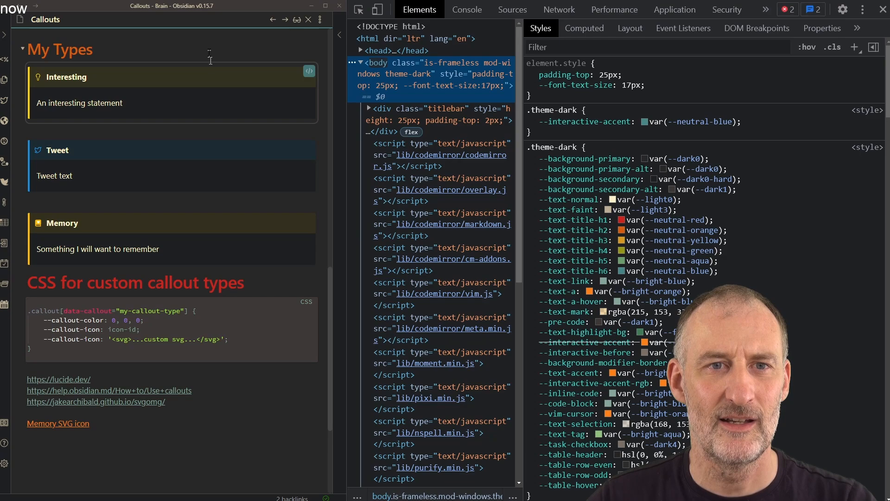
{"action": "left_click", "coordinate": [209, 51]}
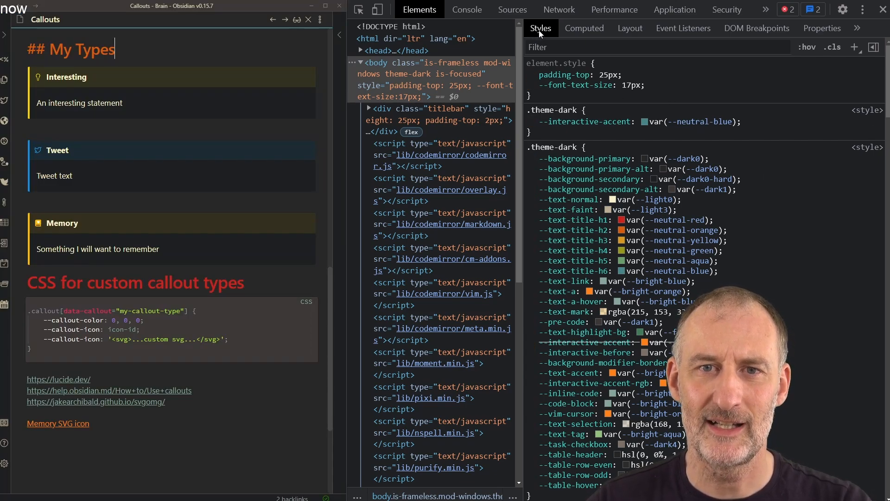
{"action": "scroll", "coordinate": [733, 227], "scroll_direction": "down", "scroll_amount": 8}
{"action": "scroll", "coordinate": [588, 162], "scroll_direction": "up", "scroll_amount": 8}
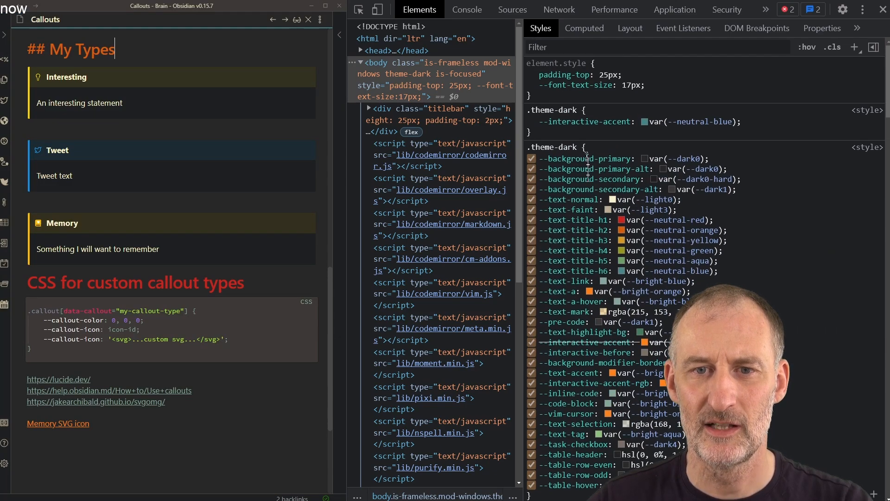
{"action": "scroll", "coordinate": [612, 262], "scroll_direction": "down", "scroll_amount": 2}
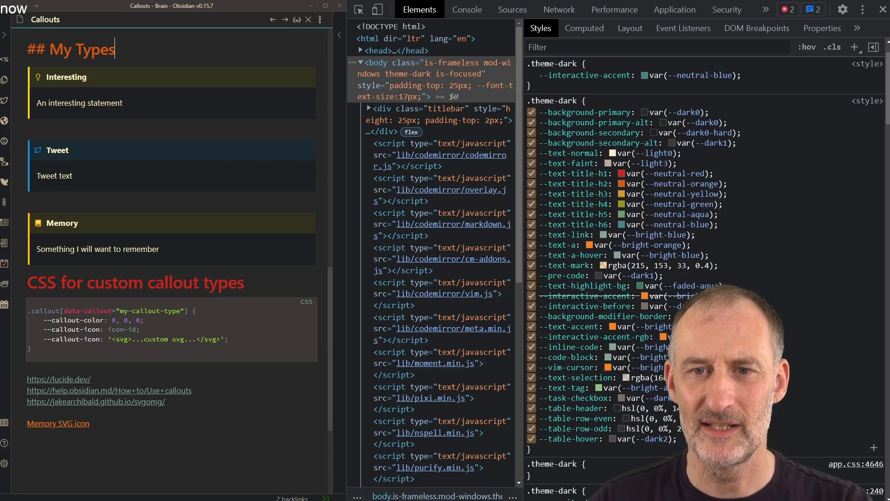
{"action": "scroll", "coordinate": [618, 308], "scroll_direction": "down", "scroll_amount": 12}
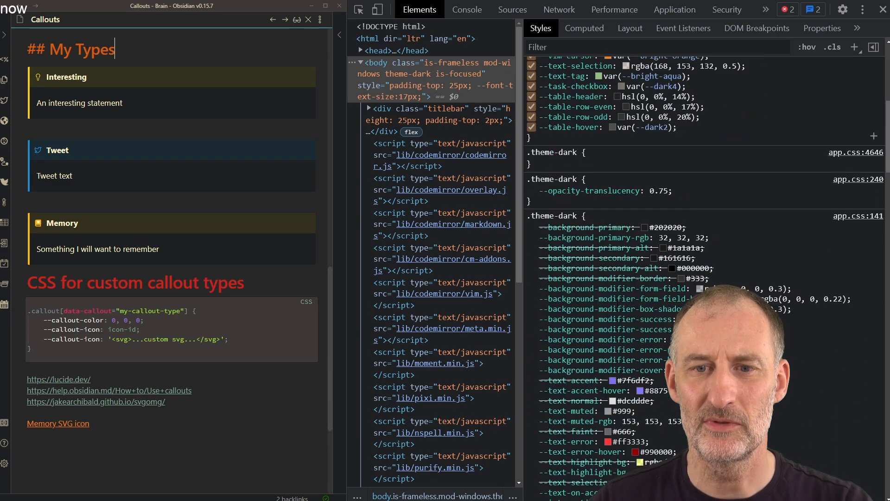
{"action": "scroll", "coordinate": [617, 308], "scroll_direction": "up", "scroll_amount": 14}
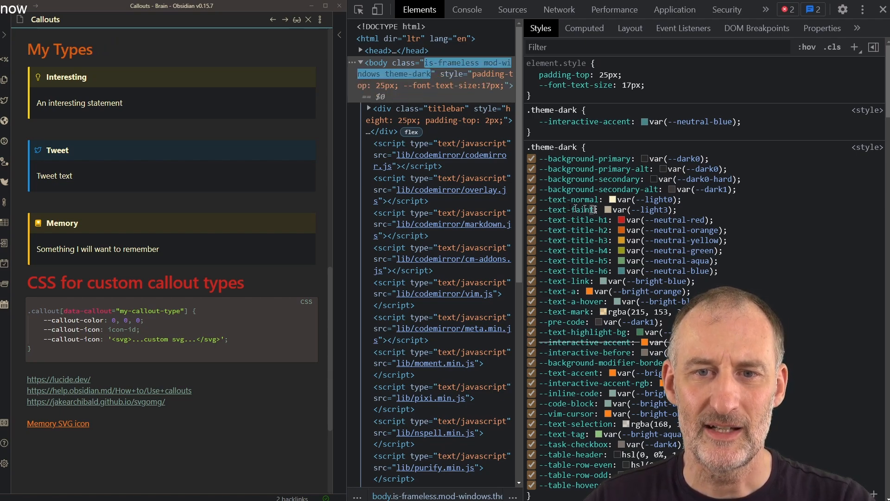
Examine the --text-normal and --text-title-h1 variables and compare them with the note's "CSS for custom callout types" heading.
{"action": "left_click", "coordinate": [595, 210]}
{"action": "left_click", "coordinate": [545, 201]}
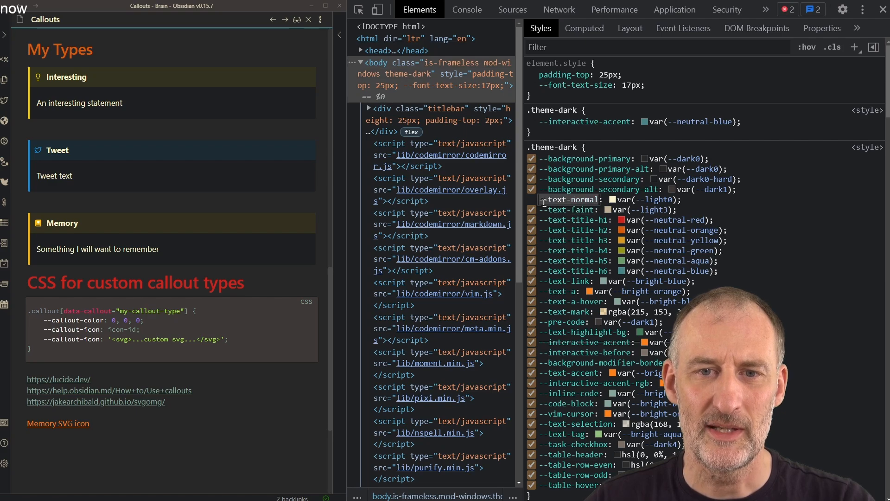
{"action": "left_click", "coordinate": [538, 212]}
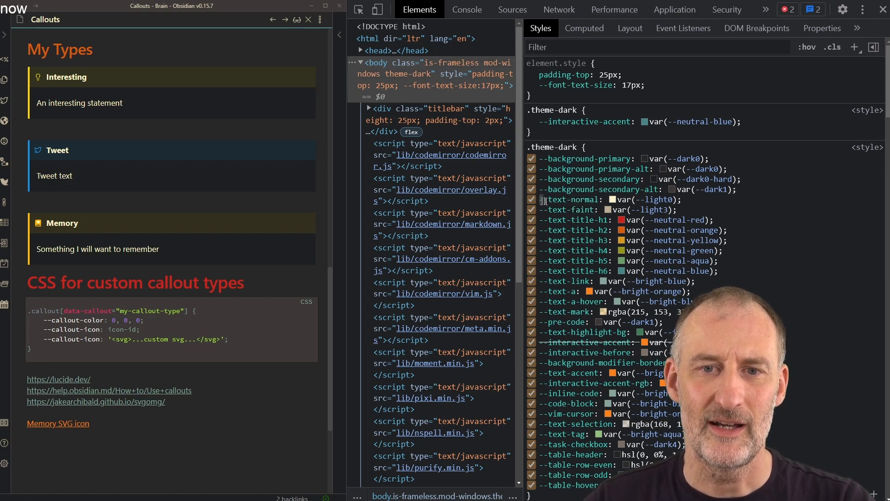
{"action": "left_click_drag", "start_coordinate": [541, 200], "coordinate": [593, 199]}
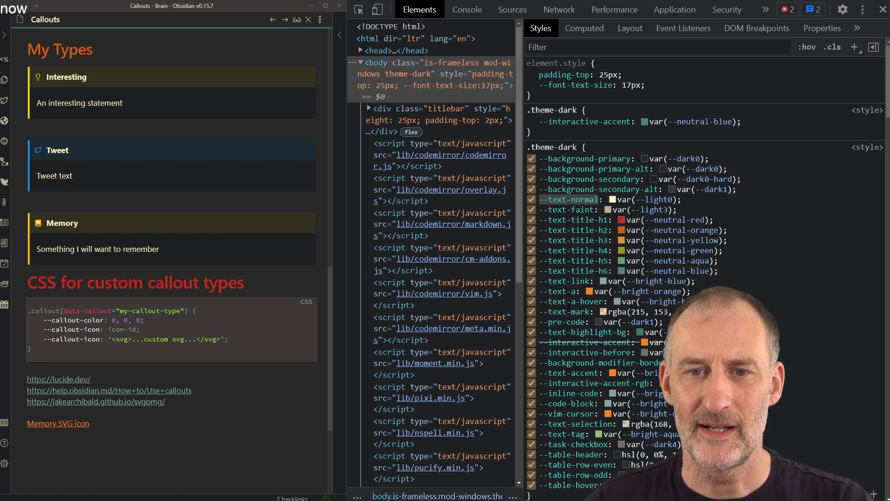
{"action": "left_click", "coordinate": [603, 220]}
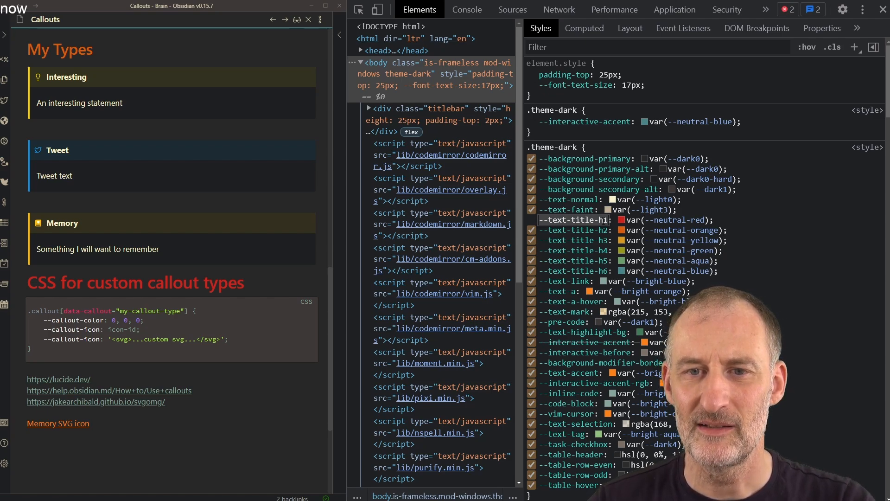
{"action": "left_click", "coordinate": [40, 284]}
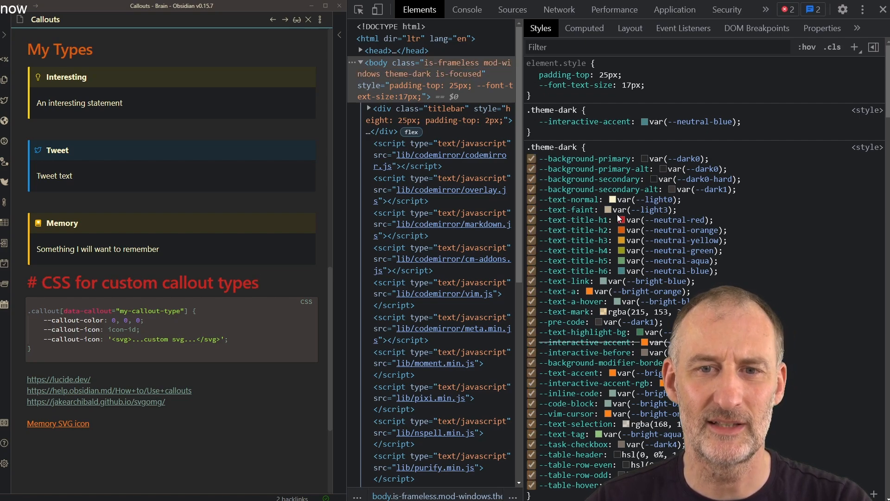
Switch to Notepad++, replace the #fff fill in the memory icon's SVG code with var(--text-title-h1), and save callouts.css.
{"action": "key", "text": "alt+Tab"}
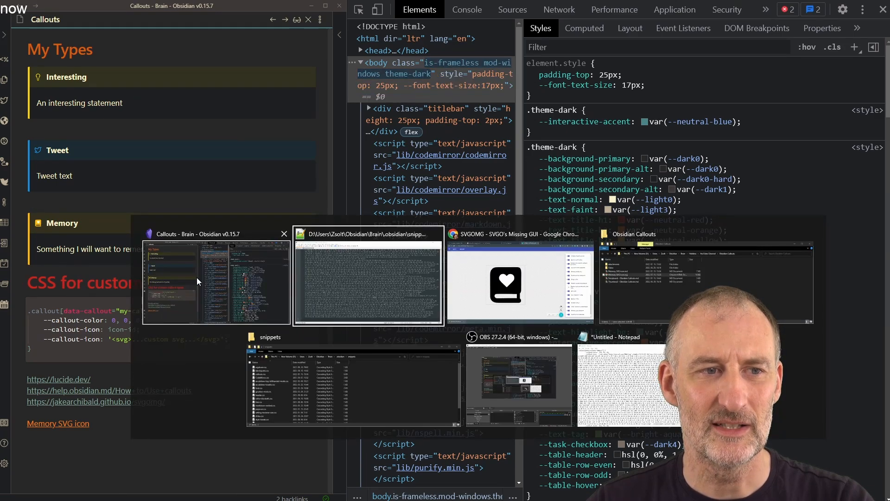
{"action": "left_click", "coordinate": [364, 281]}
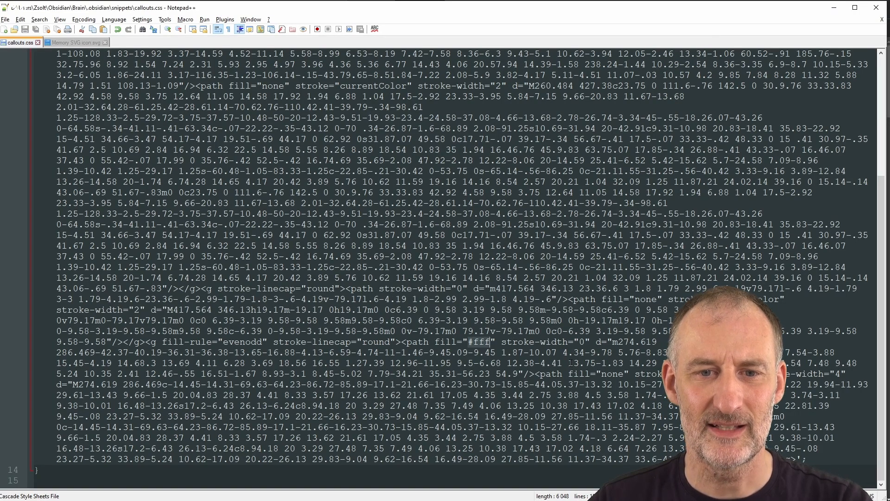
{"action": "key", "text": "Left"}
{"action": "key", "text": "BackSpace"}
{"action": "key", "text": "BackSpace"}
{"action": "key", "text": "BackSpace"}
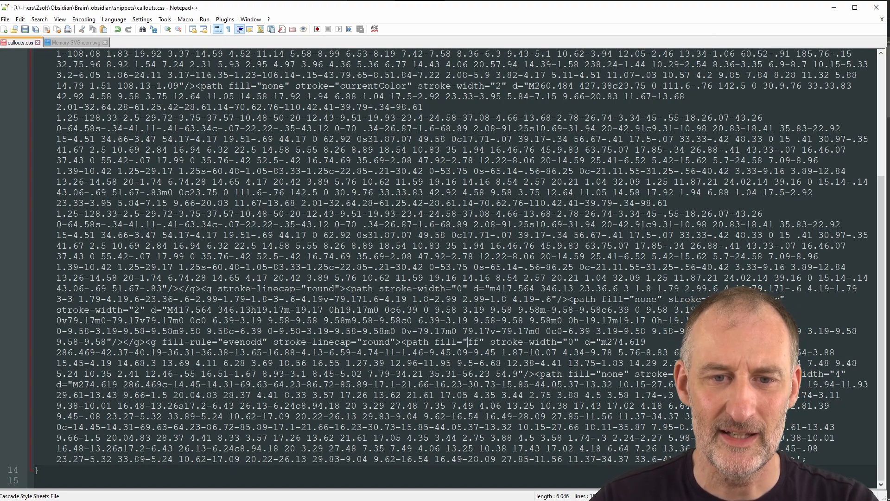
{"action": "key", "text": "Delete"}
{"action": "type", "text": "var"}
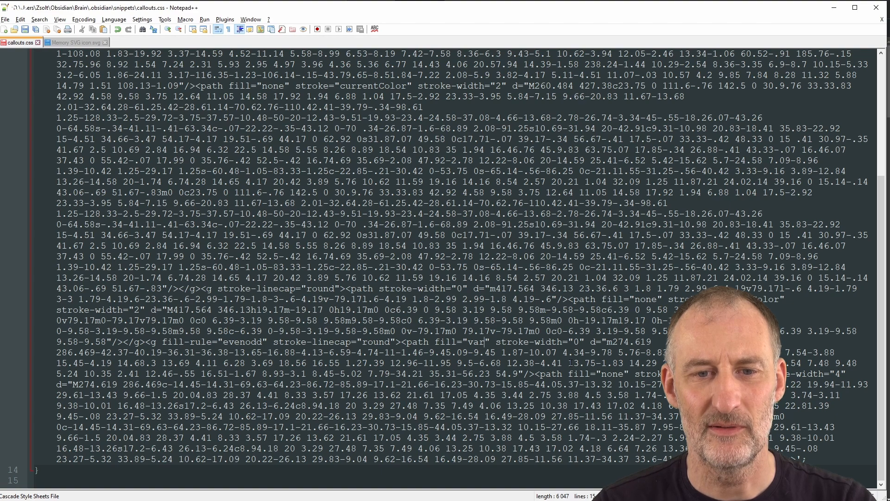
{"action": "type", "text": "(--text-title-h1"}
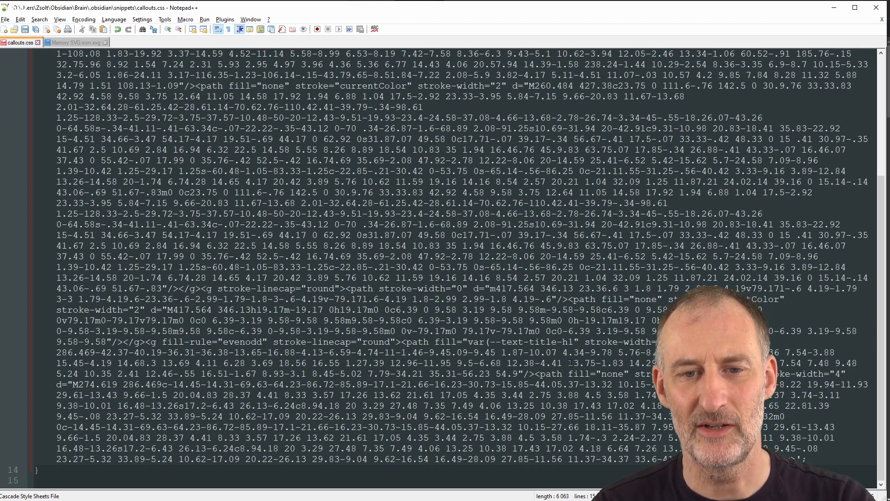
{"action": "type", "text": ")"}
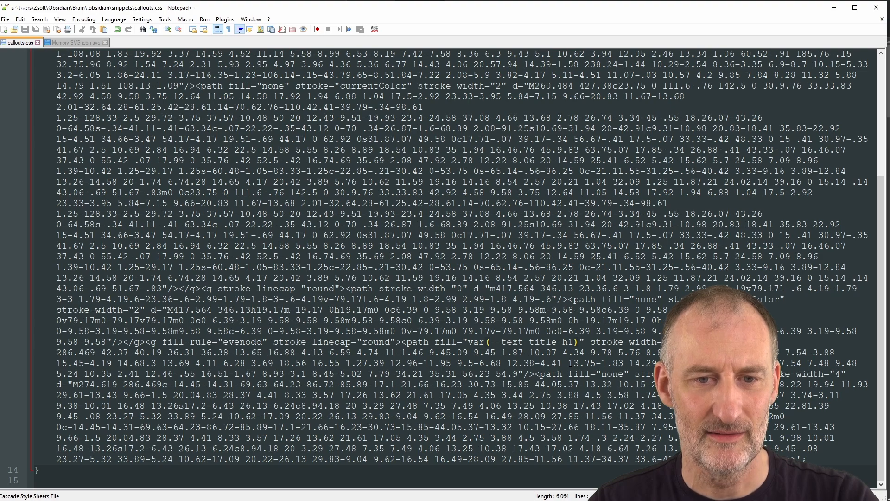
Switch to Obsidian, close the developer tools, and check the Memory callout's icon with the heading-colour fill in the Callouts note.
{"action": "key", "text": "alt+Tab"}
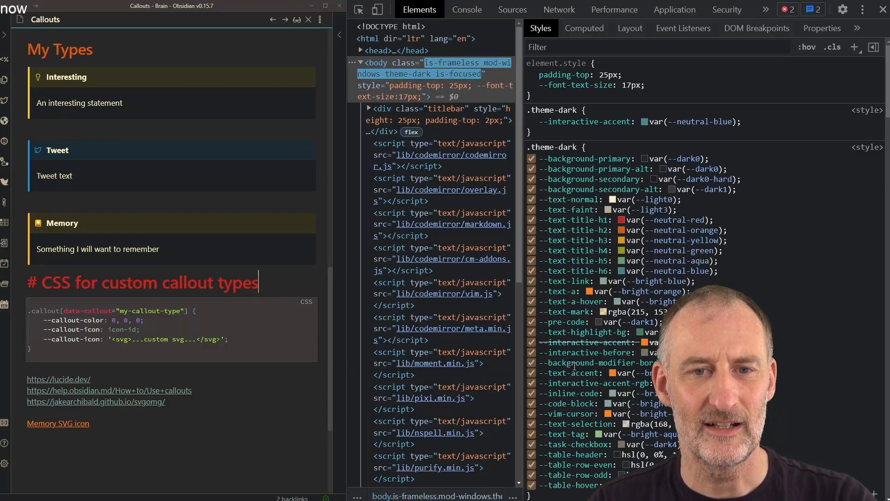
{"action": "left_click", "coordinate": [883, 9]}
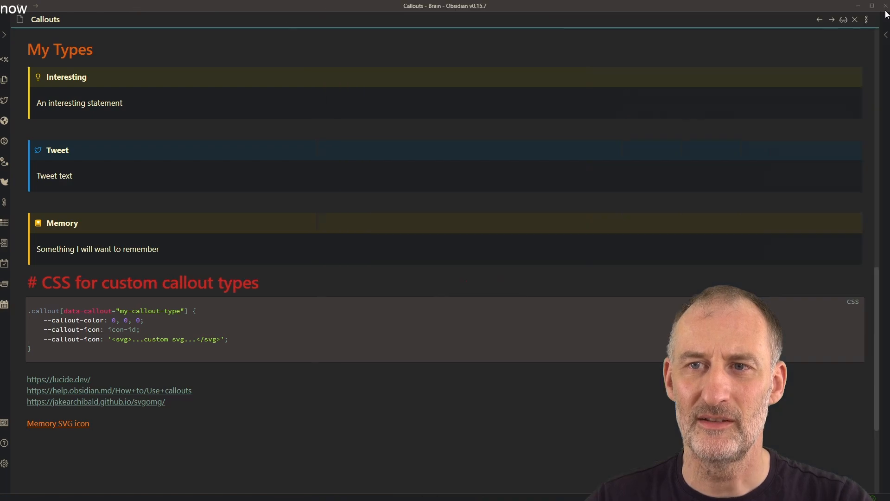
{"action": "left_click", "coordinate": [819, 19]}
{"action": "left_click", "coordinate": [783, 19]}
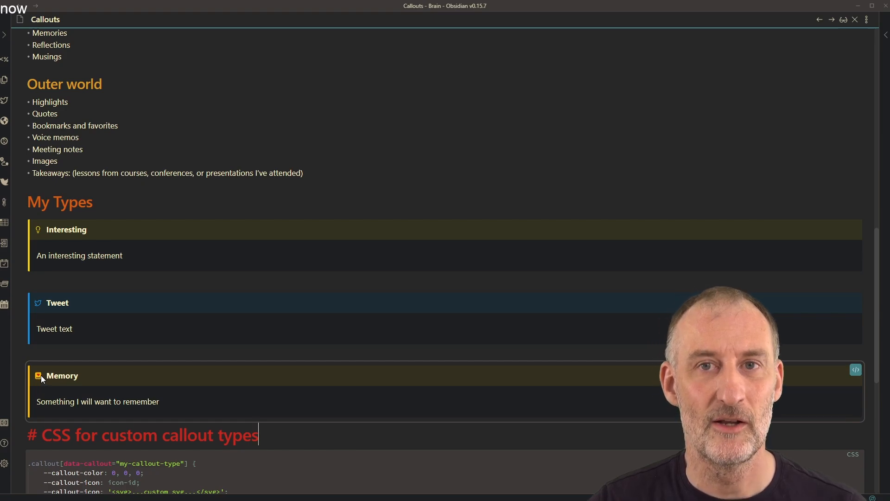
Apply the installed Default theme and return to the Callouts note to view the Memory icon.
{"action": "left_click", "coordinate": [6, 463]}
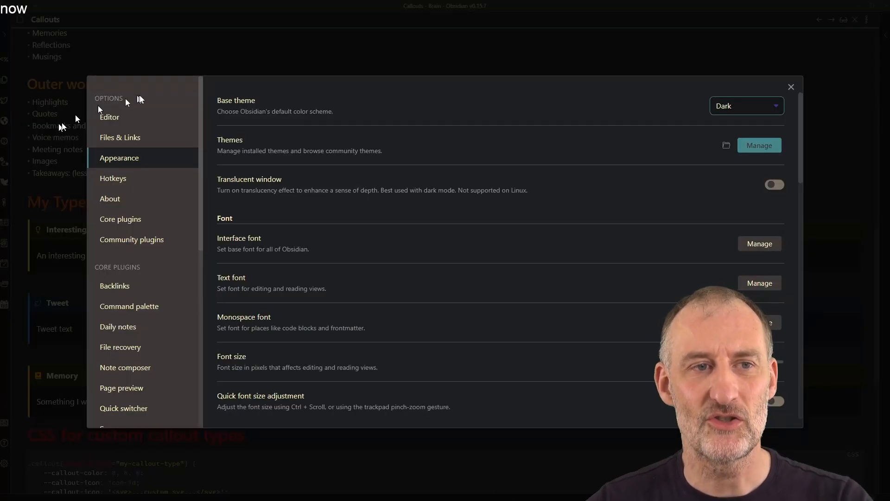
{"action": "left_click", "coordinate": [759, 146]}
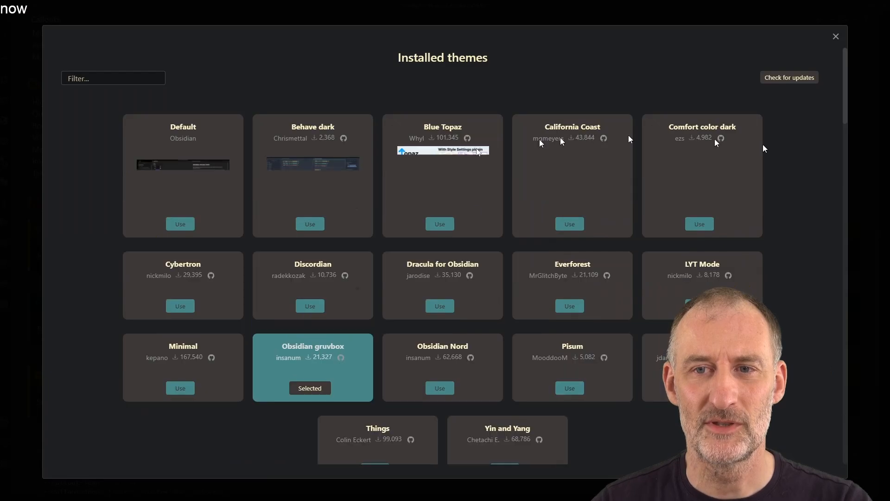
{"action": "left_click", "coordinate": [181, 224]}
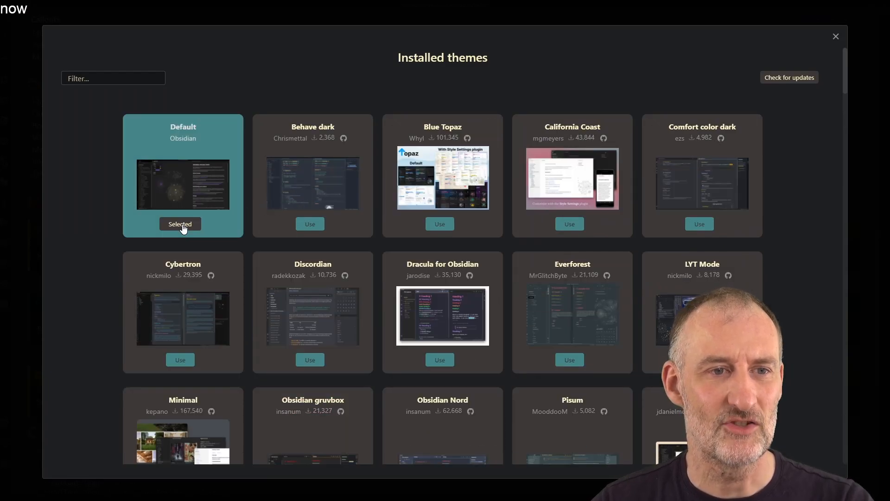
{"action": "left_click", "coordinate": [839, 41]}
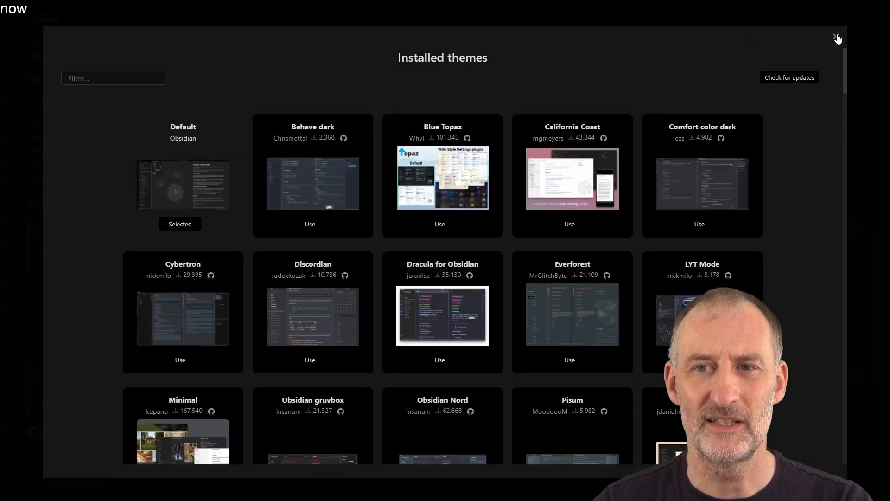
{"action": "left_click", "coordinate": [838, 41]}
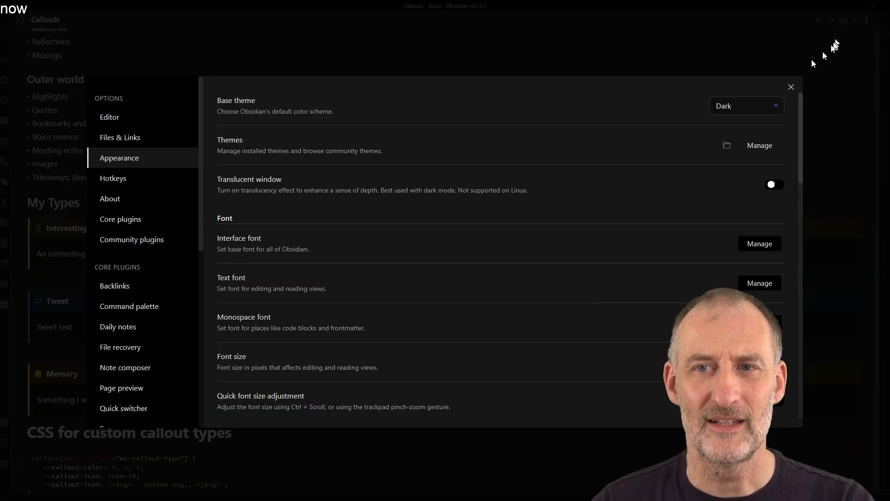
{"action": "left_click", "coordinate": [793, 87]}
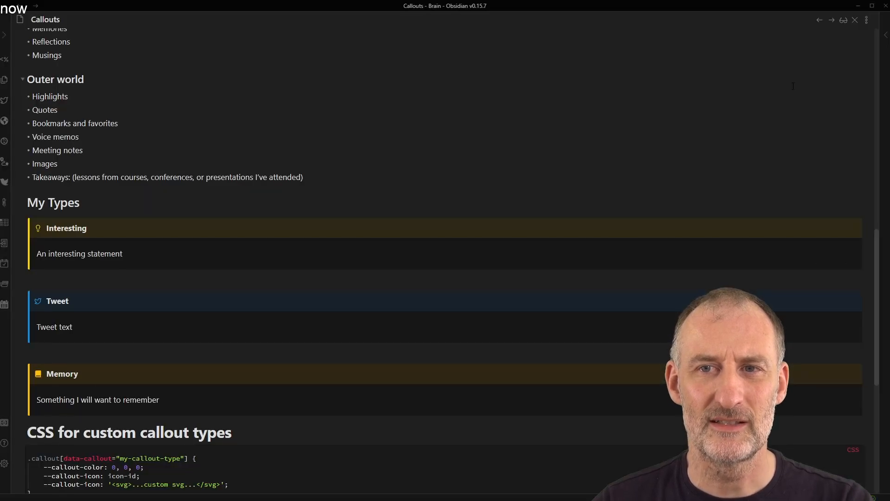
Find --text-accent in the developer tools' theme variables, switch to Notepad++, and use it as the memory icon's fill variable in callouts.css.
{"action": "left_click", "coordinate": [45, 351]}
{"action": "key", "text": "ctrl+shift+i"}
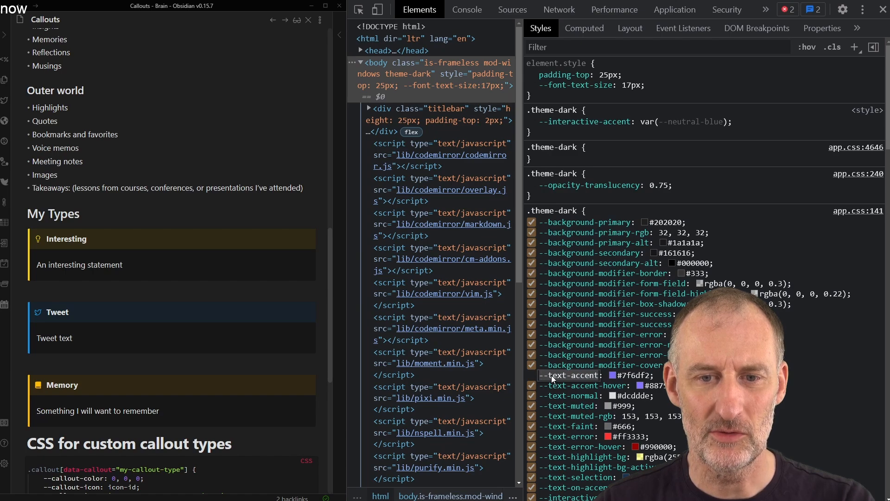
{"action": "key", "text": "alt+Tab"}
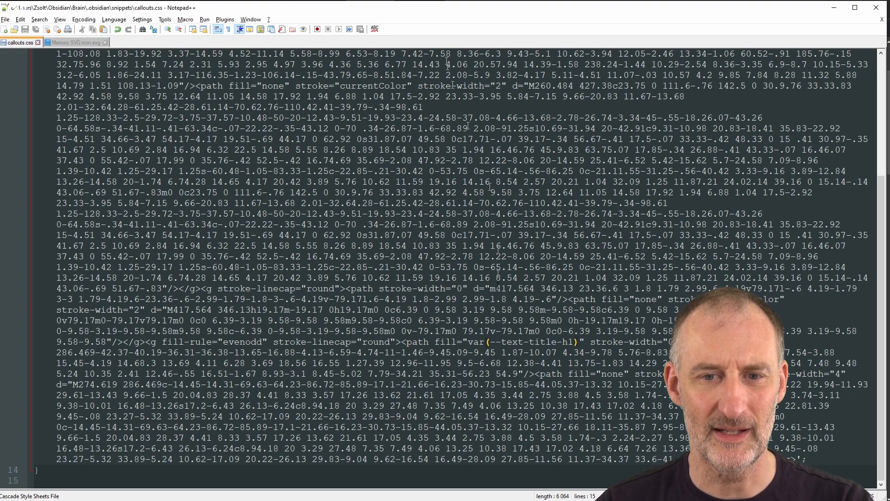
{"action": "left_click_drag", "start_coordinate": [491, 341], "coordinate": [572, 342]}
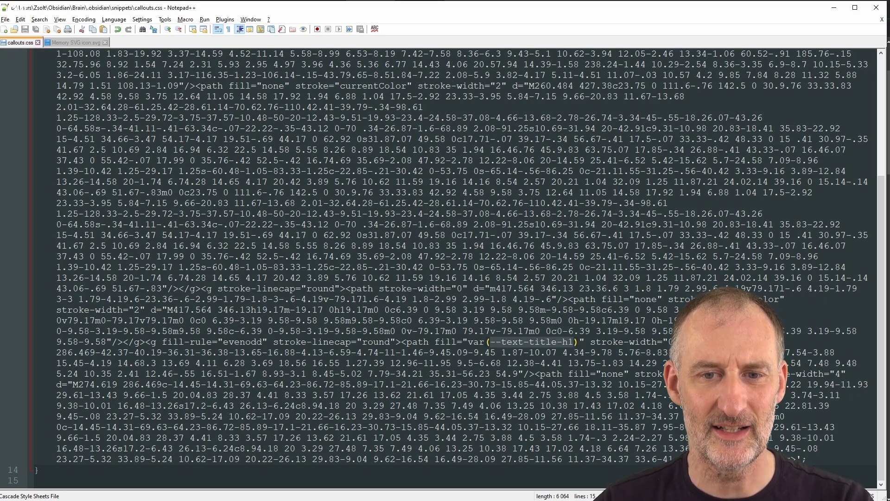
{"action": "type", "text": "--text-accent"}
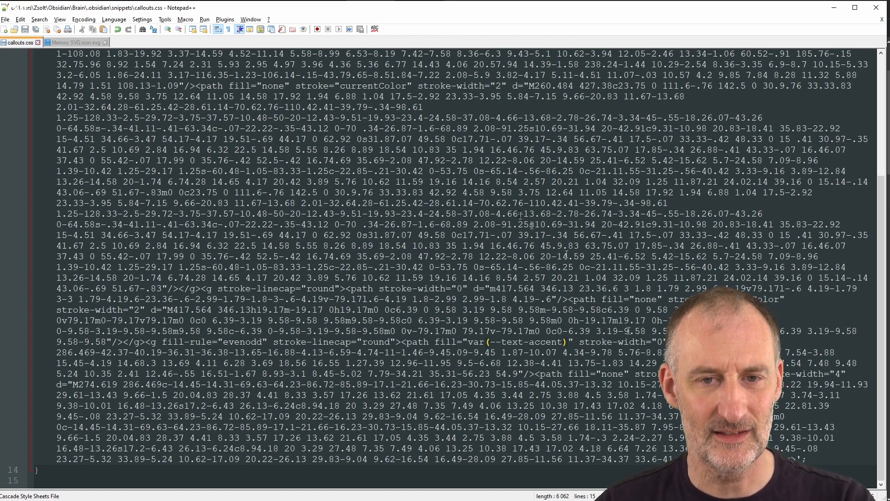
Return to Obsidian, close the developer tools, and check the Memory callout's icon with the accent fill under the Default theme.
{"action": "key", "text": "alt+Tab"}
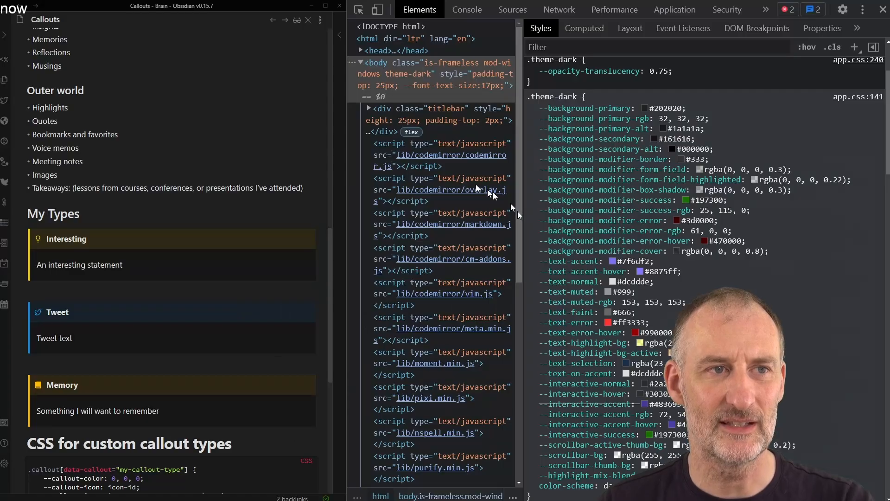
{"action": "left_click", "coordinate": [883, 9]}
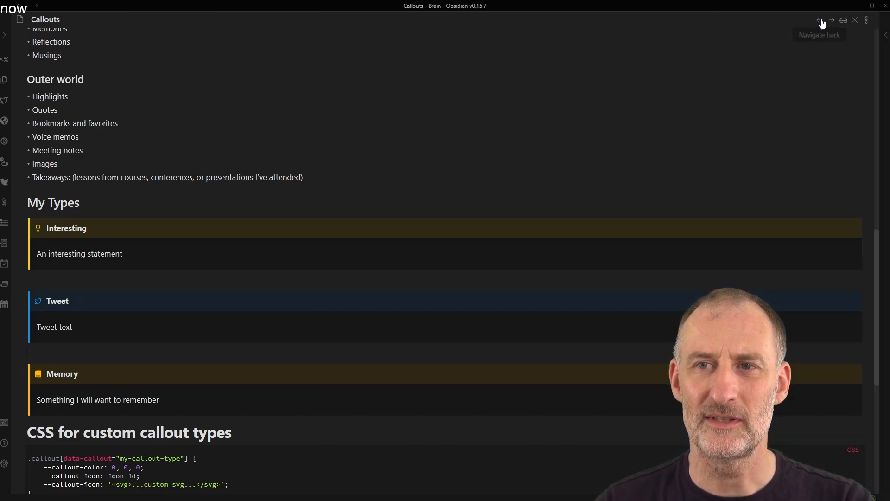
{"action": "left_click", "coordinate": [822, 24]}
{"action": "left_click", "coordinate": [785, 23]}
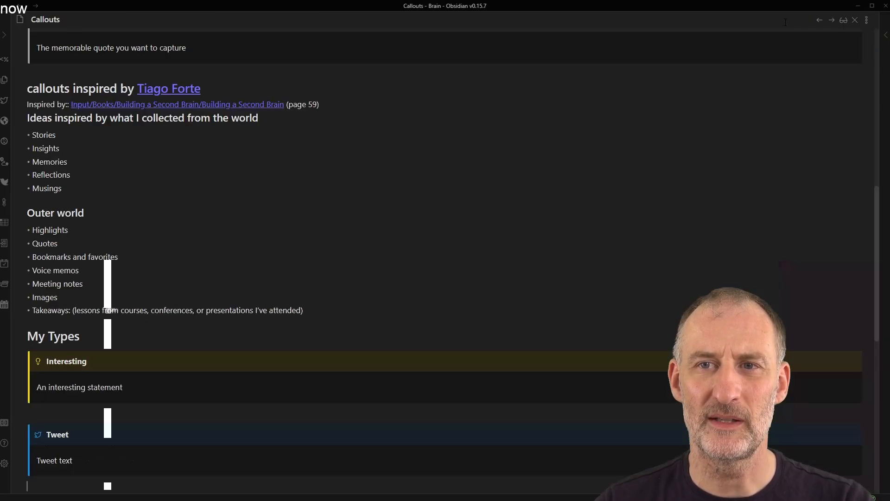
{"action": "scroll", "coordinate": [182, 307], "scroll_direction": "down", "scroll_amount": 5}
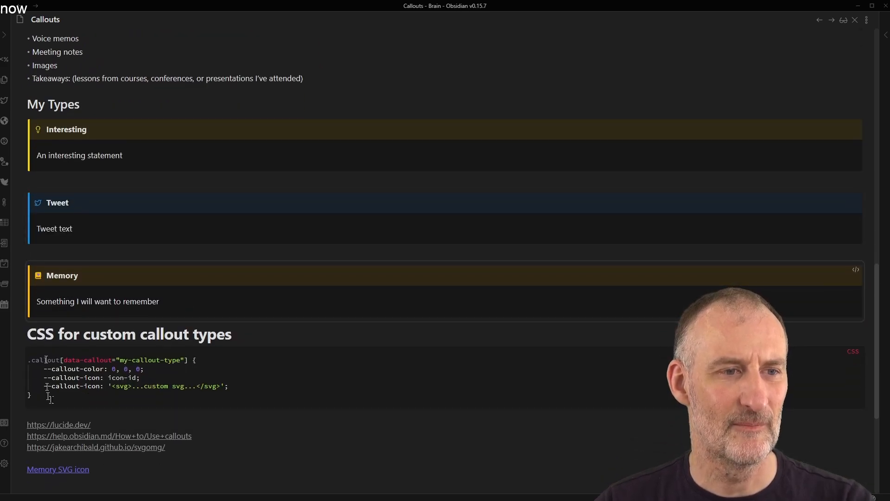
Apply the installed Obsidian gruvbox theme and return to the Callouts note to view the Memory icon.
{"action": "left_click", "coordinate": [4, 462]}
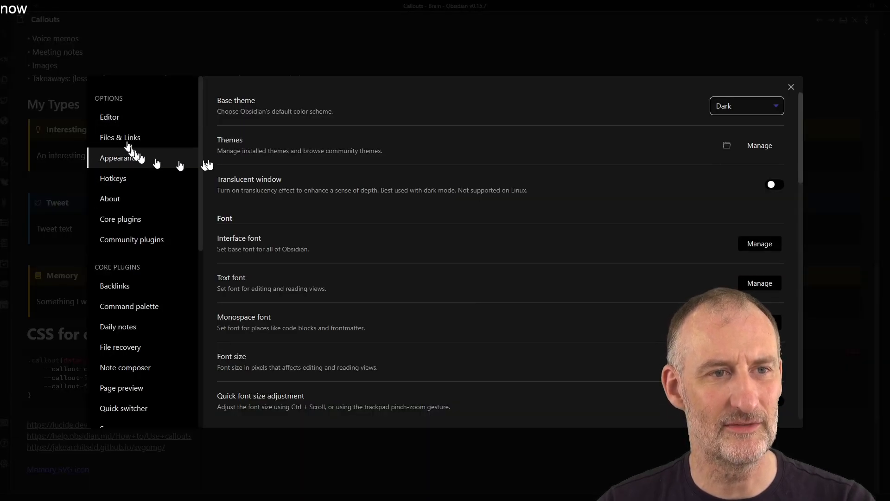
{"action": "left_click", "coordinate": [759, 145]}
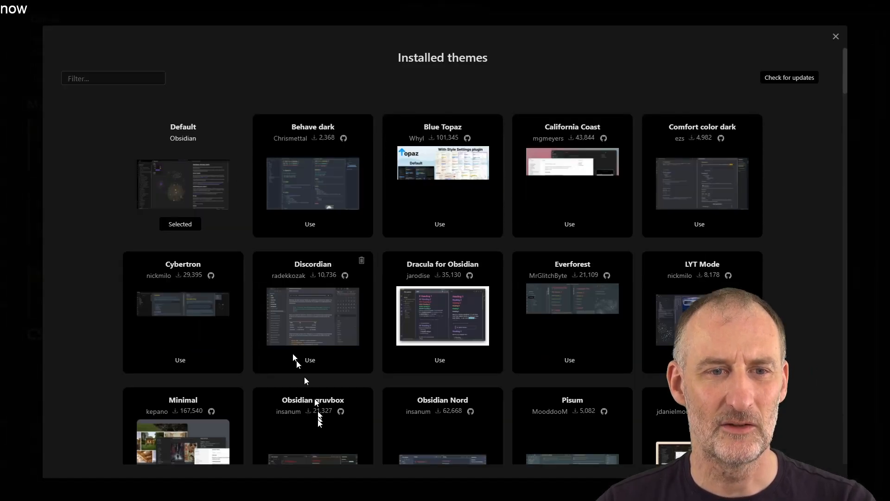
{"action": "scroll", "coordinate": [315, 426], "scroll_direction": "down", "scroll_amount": 5}
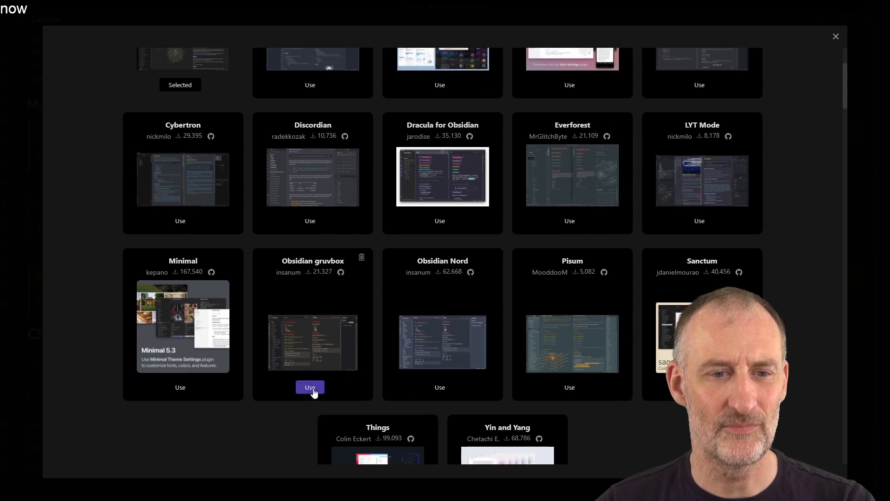
{"action": "left_click", "coordinate": [310, 388]}
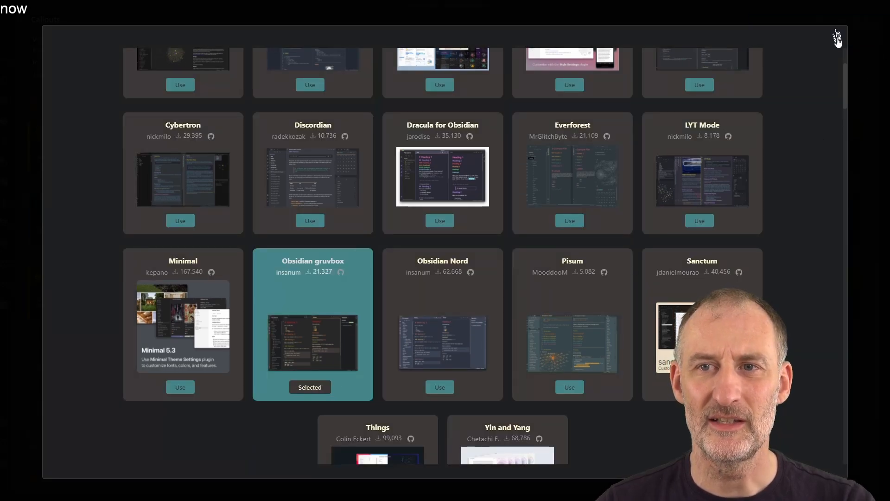
{"action": "left_click", "coordinate": [837, 36]}
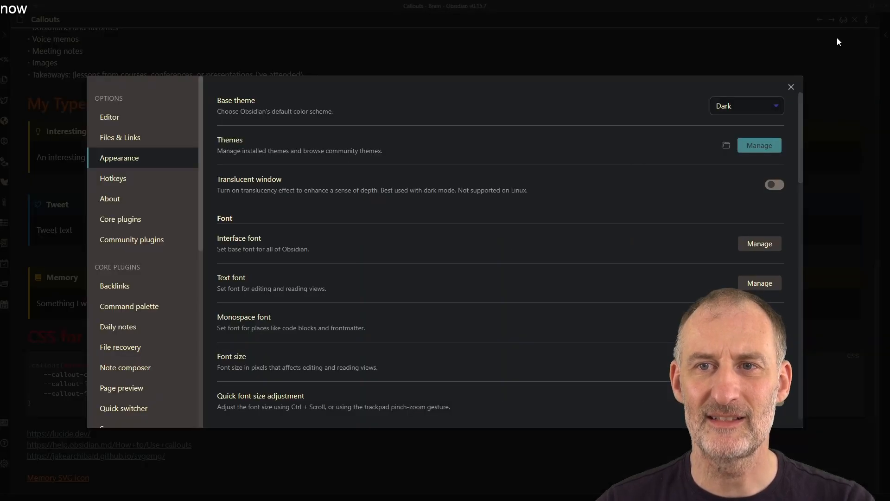
{"action": "left_click", "coordinate": [791, 87]}
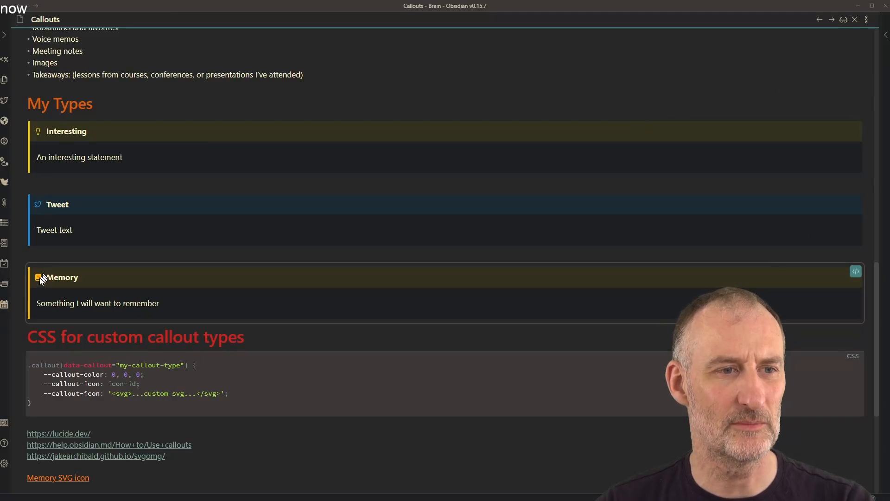
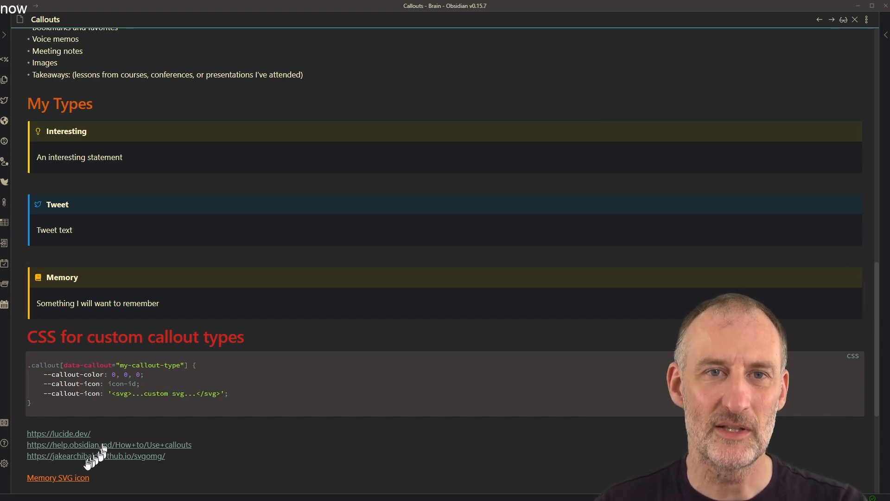
Open the Memory SVG icon drawing, select its white heart shape, and return to the CSS code block in the Callouts note.
{"action": "left_click", "coordinate": [80, 482]}
{"action": "left_click", "coordinate": [441, 222]}
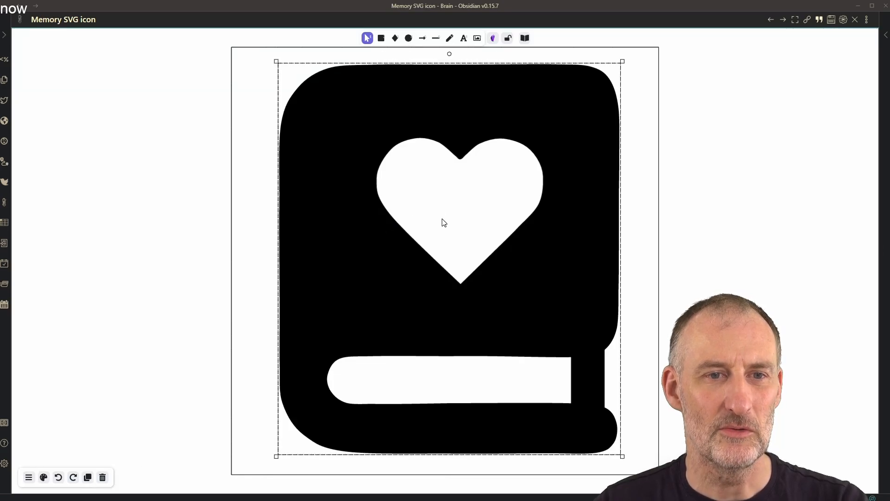
{"action": "double_click", "coordinate": [443, 222]}
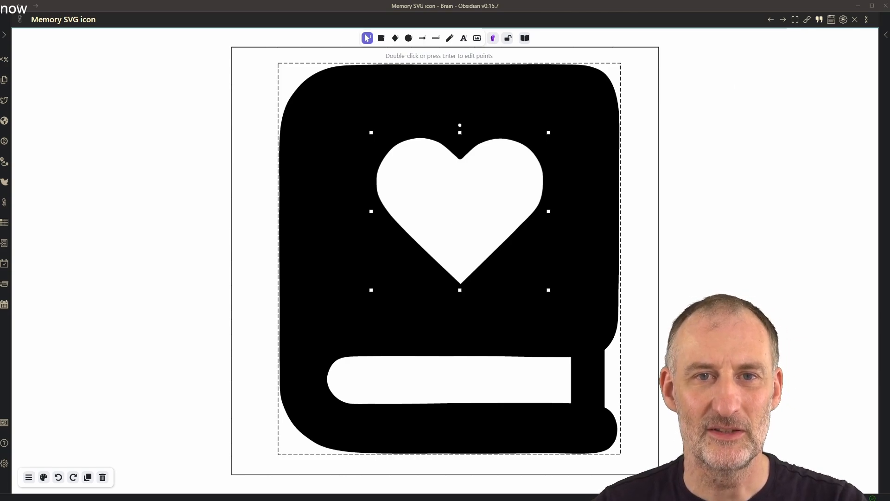
{"action": "left_click", "coordinate": [771, 19]}
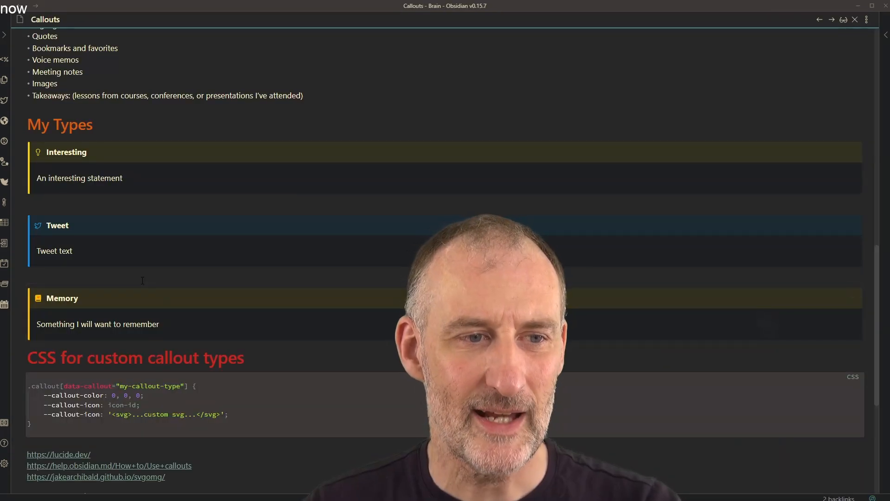
{"action": "left_click", "coordinate": [142, 281]}
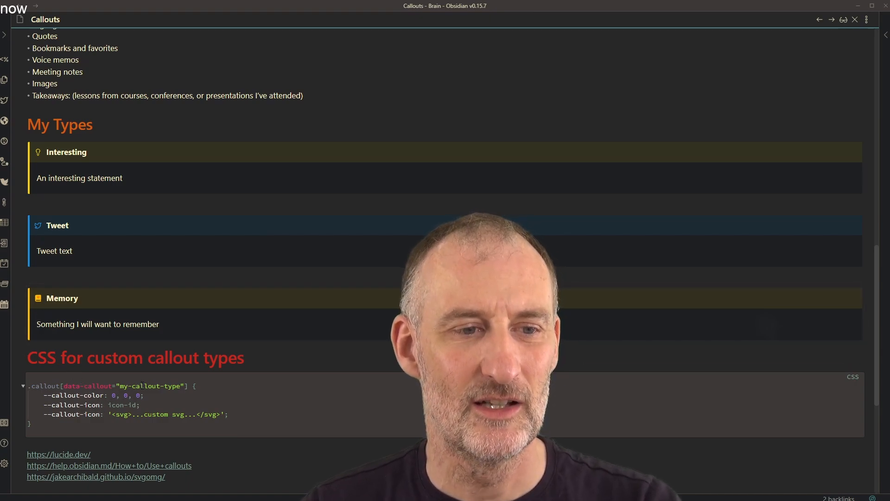
{"action": "left_click", "coordinate": [40, 386]}
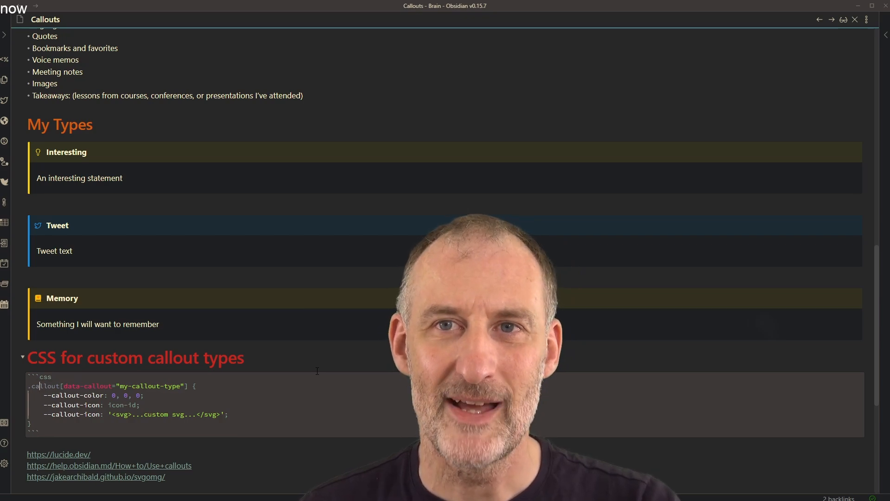
Switch to Notepad++ and, in Memory SVG icon.svg, replace the #000 stroke of the path starting at M417.564 with currentColor.
{"action": "key", "text": "alt+Tab"}
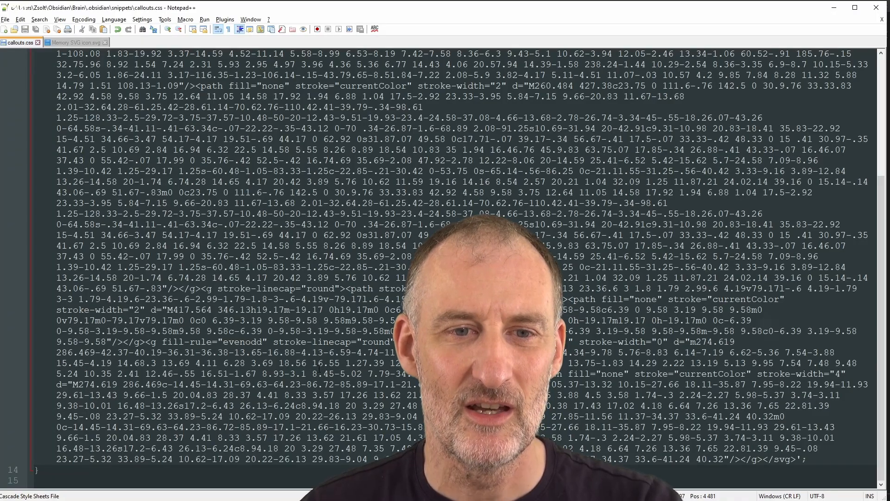
{"action": "scroll", "coordinate": [319, 369], "scroll_direction": "up", "scroll_amount": 5}
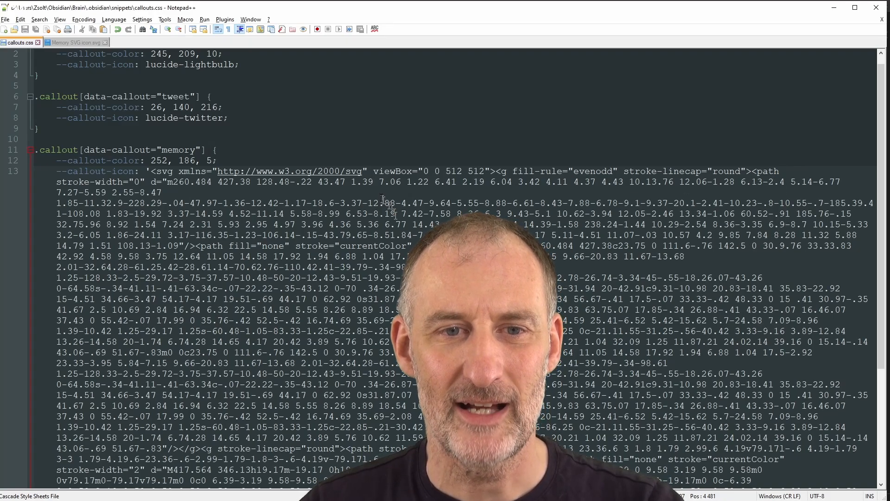
{"action": "key", "text": "ctrl+Tab"}
{"action": "key", "text": "ctrl+f"}
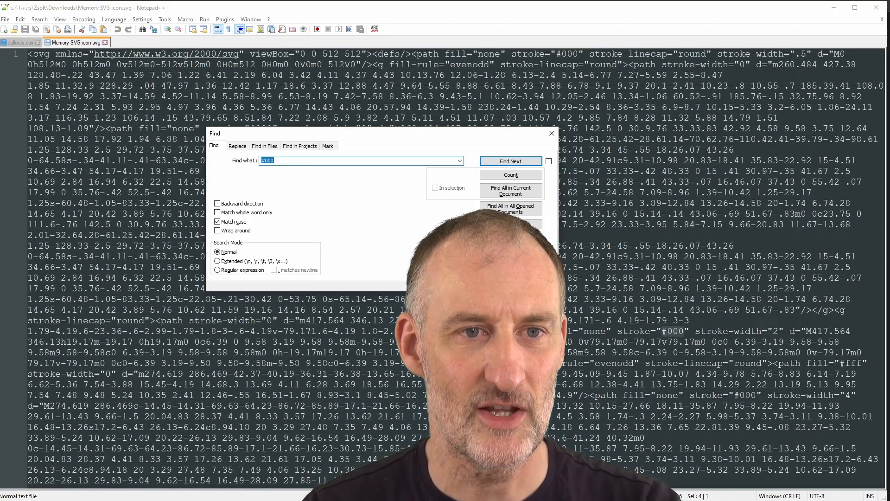
{"action": "key", "text": "Escape"}
{"action": "left_click", "coordinate": [663, 330]}
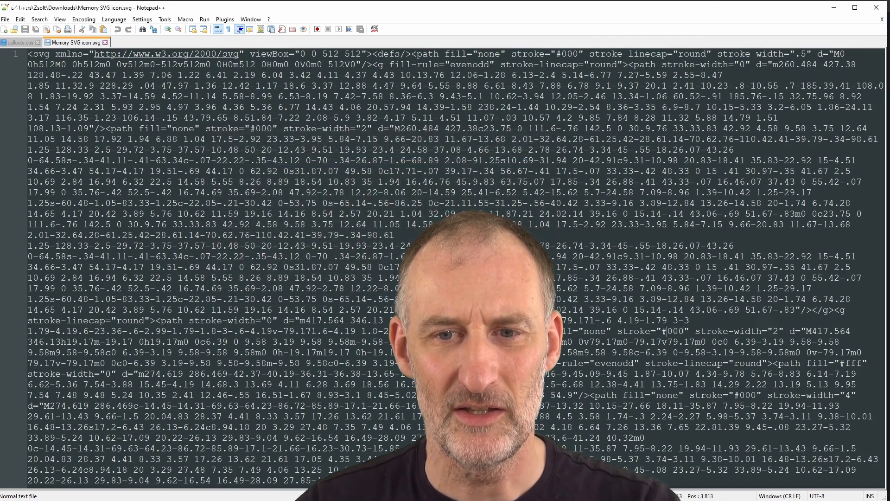
{"action": "left_click_drag", "start_coordinate": [663, 330], "coordinate": [678, 329]}
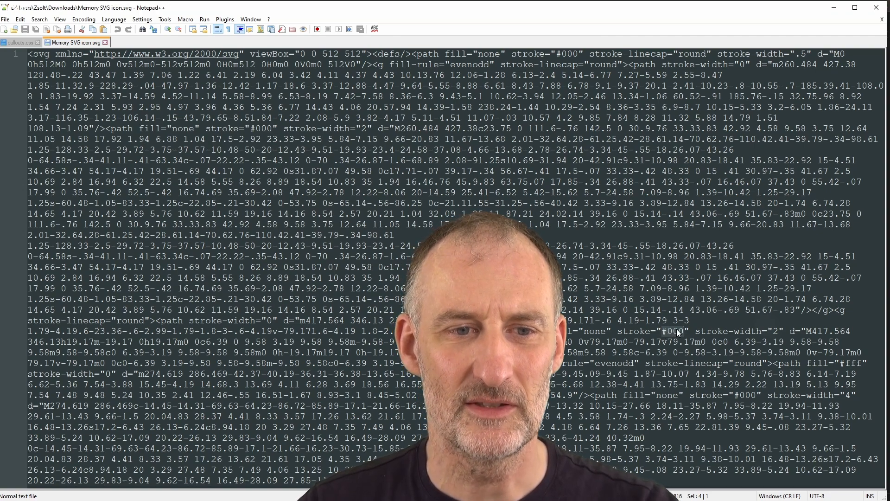
{"action": "type", "text": "currentCo"}
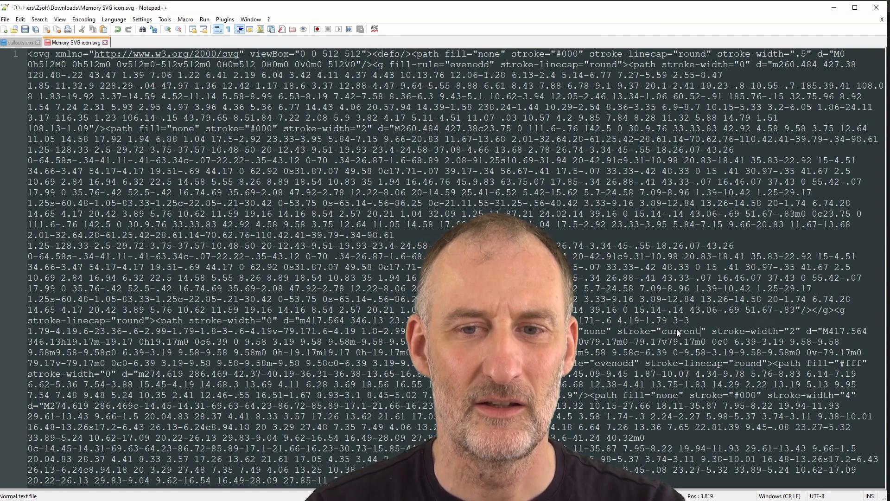
{"action": "type", "text": "lor"}
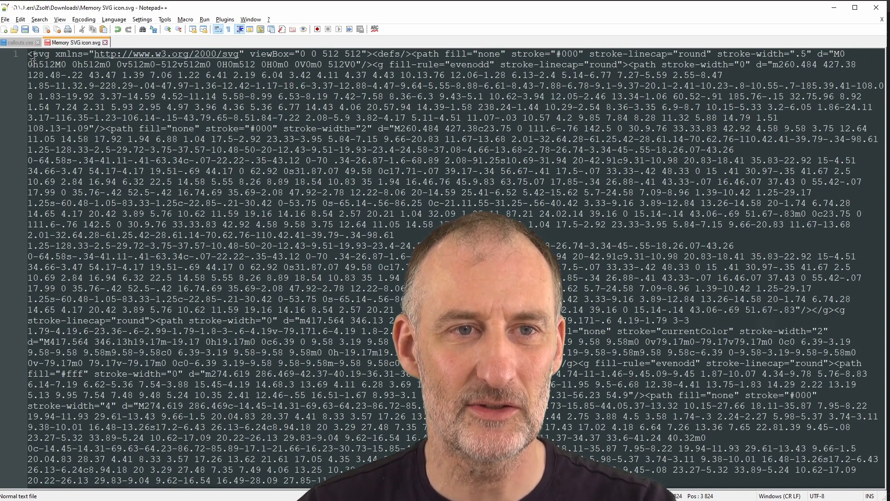
Return to callouts.css and highlight the memory icon's accent fill variable and the beginning of its SVG code.
{"action": "left_click", "coordinate": [20, 45]}
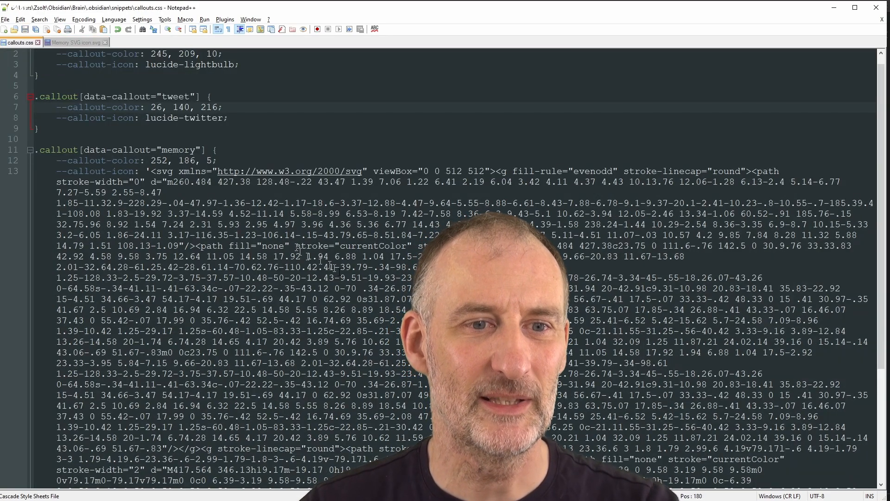
{"action": "scroll", "coordinate": [388, 317], "scroll_direction": "down", "scroll_amount": 3}
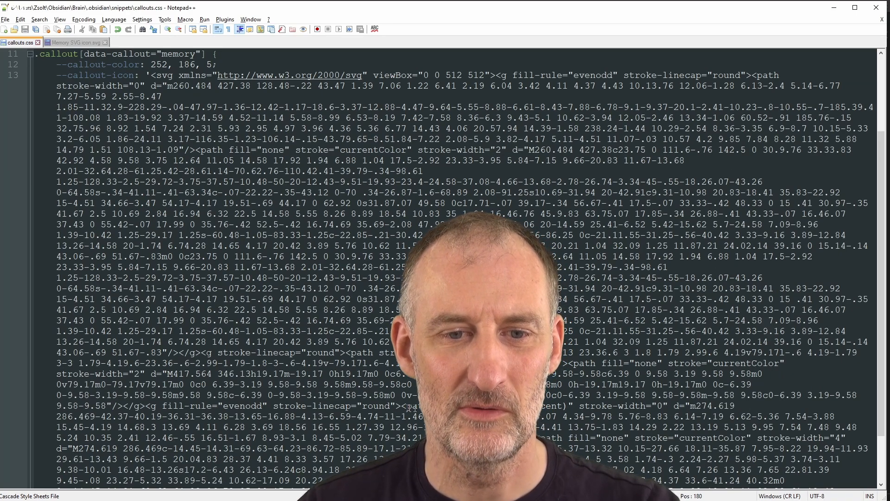
{"action": "left_click_drag", "start_coordinate": [469, 406], "coordinate": [566, 406]}
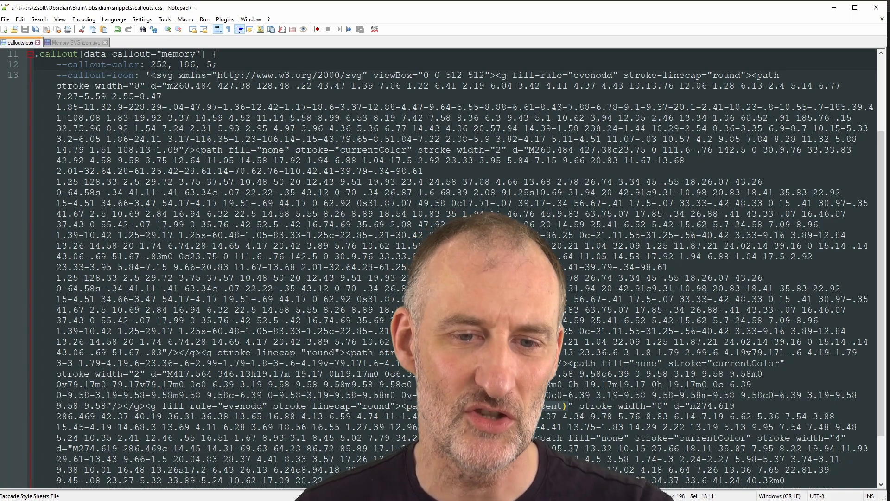
{"action": "scroll", "coordinate": [528, 414], "scroll_direction": "up", "scroll_amount": 3}
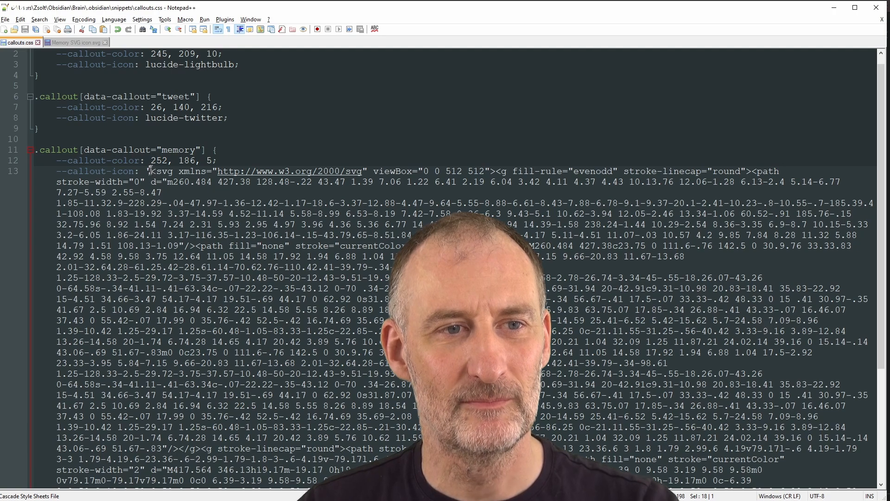
{"action": "left_click_drag", "start_coordinate": [151, 171], "coordinate": [174, 225]}
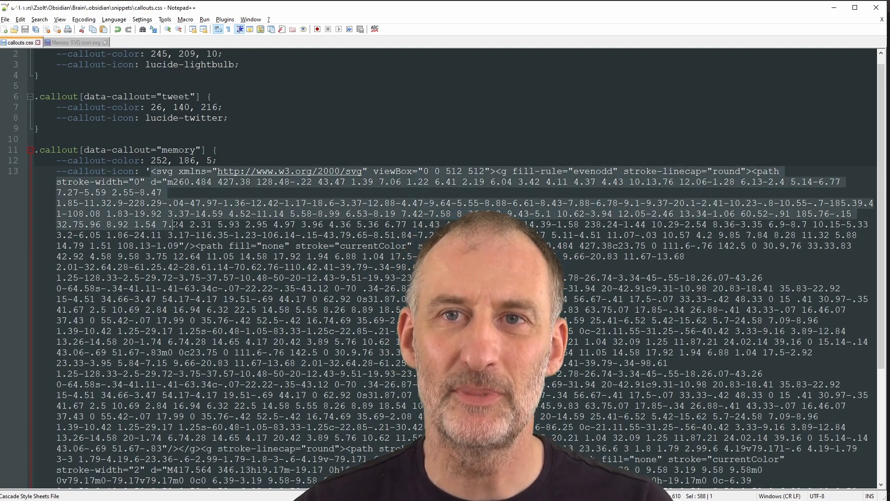
Switch to Chrome to view the memory icon in SVGOMG, and return to callouts.css in Notepad++.
{"action": "key", "text": "alt+Tab"}
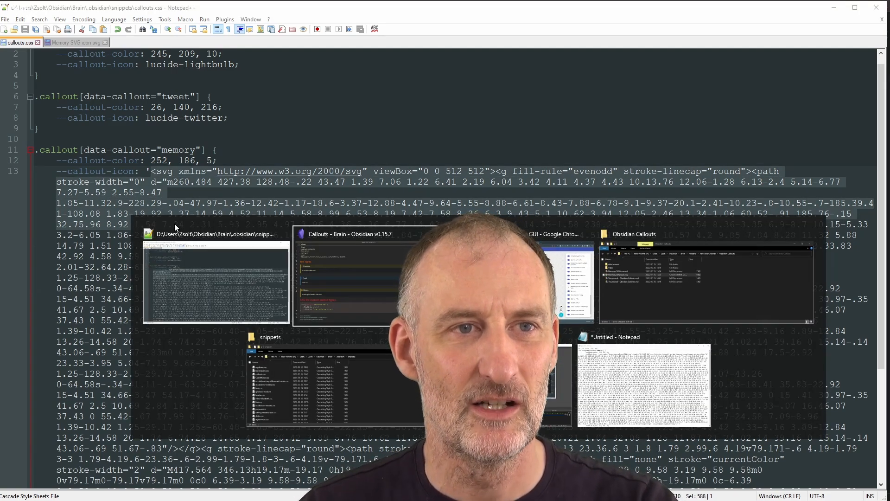
{"action": "key", "text": "alt+Tab"}
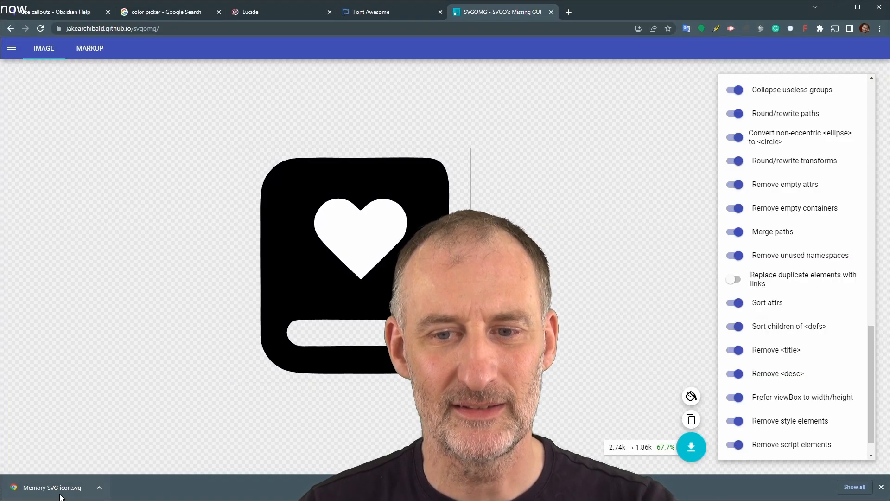
{"action": "key", "text": "alt+Tab"}
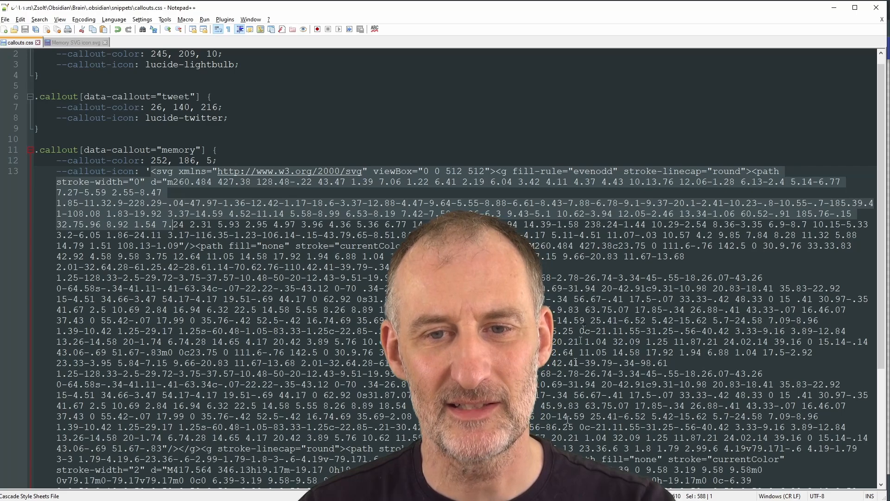
{"action": "left_click", "coordinate": [674, 203]}
In Memory SVG icon.svg, highlight the frame's path element and the empty defs element before it.
{"action": "left_click", "coordinate": [74, 41]}
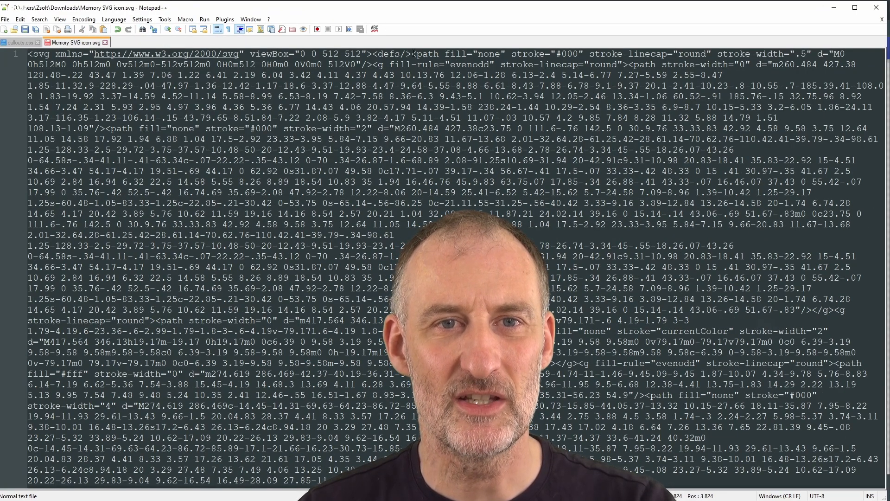
{"action": "left_click_drag", "start_coordinate": [412, 54], "coordinate": [393, 63]}
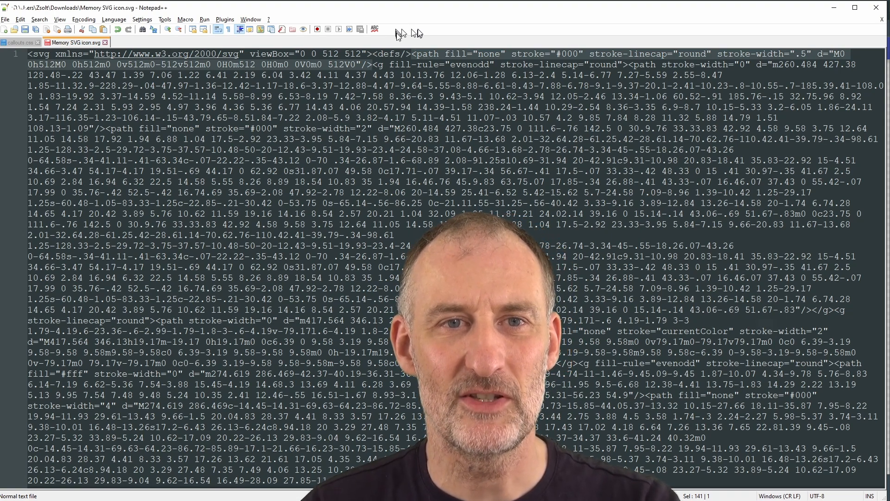
{"action": "left_click", "coordinate": [404, 53]}
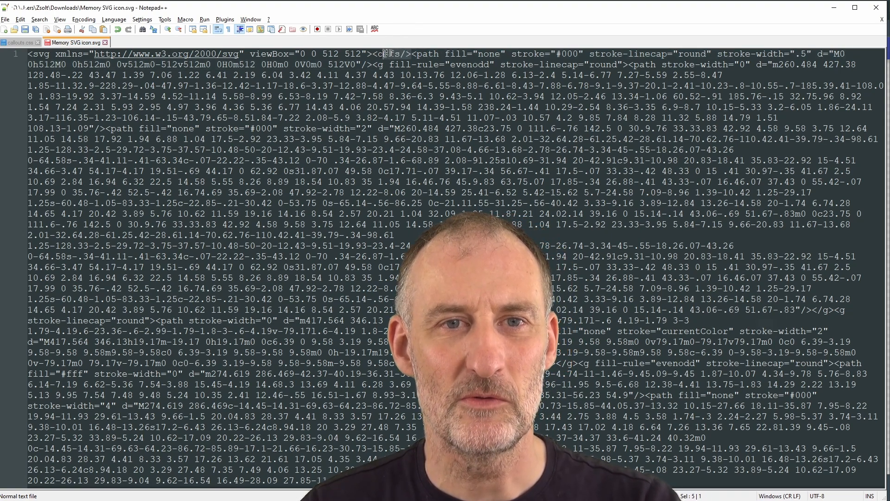
Switch to Obsidian to view the Memory callout, show the Lucide icon site in Chrome, and return to the Callouts note.
{"action": "key", "text": "alt+Tab"}
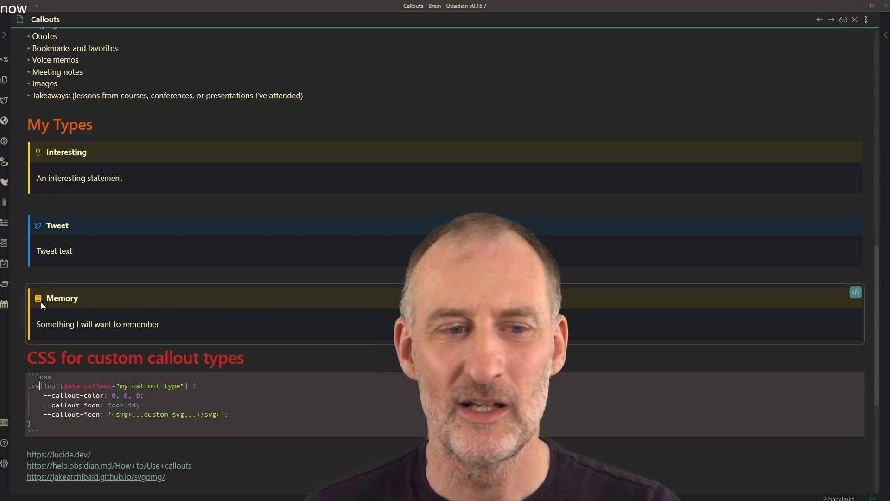
{"action": "key", "text": "alt+Tab"}
{"action": "key", "text": "alt+Tab"}
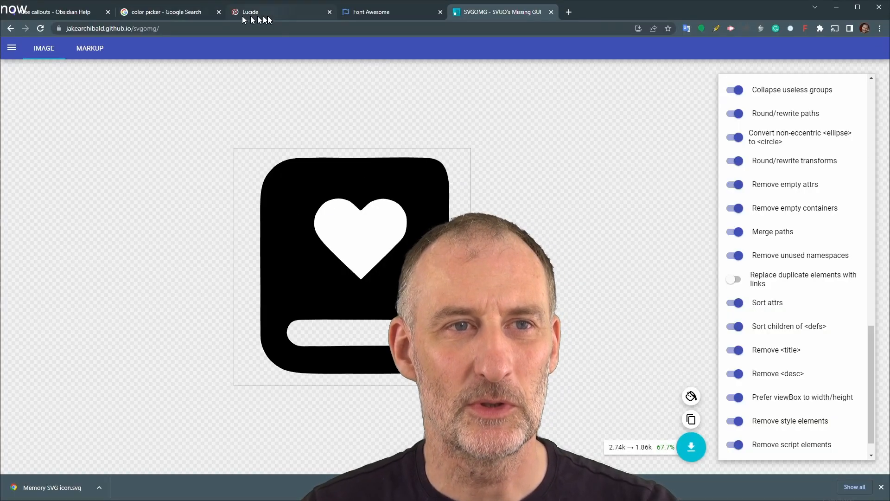
{"action": "left_click", "coordinate": [268, 14]}
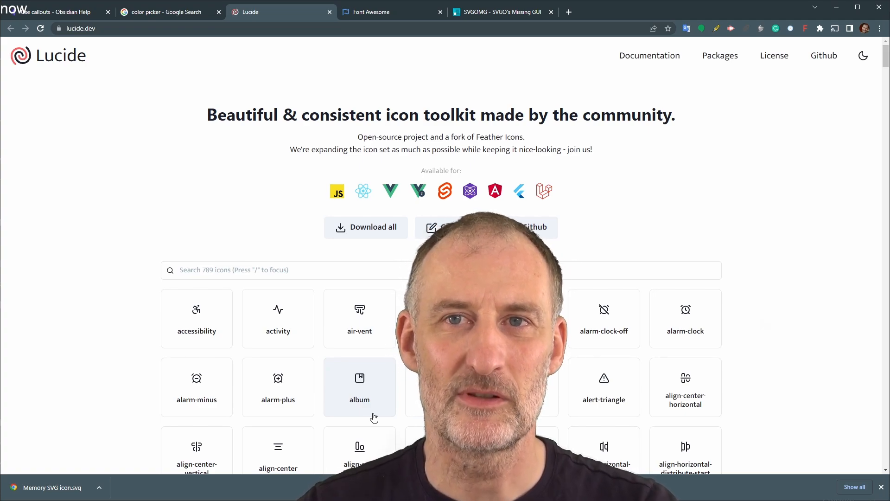
{"action": "key", "text": "alt+Tab"}
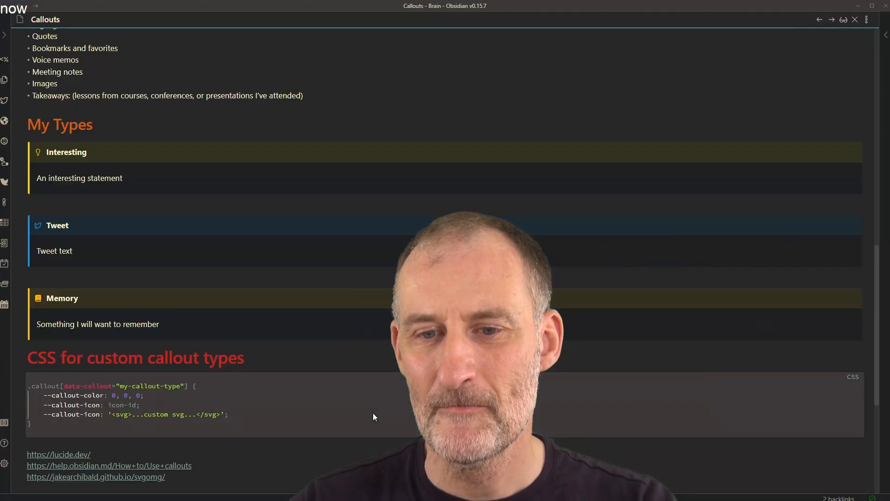